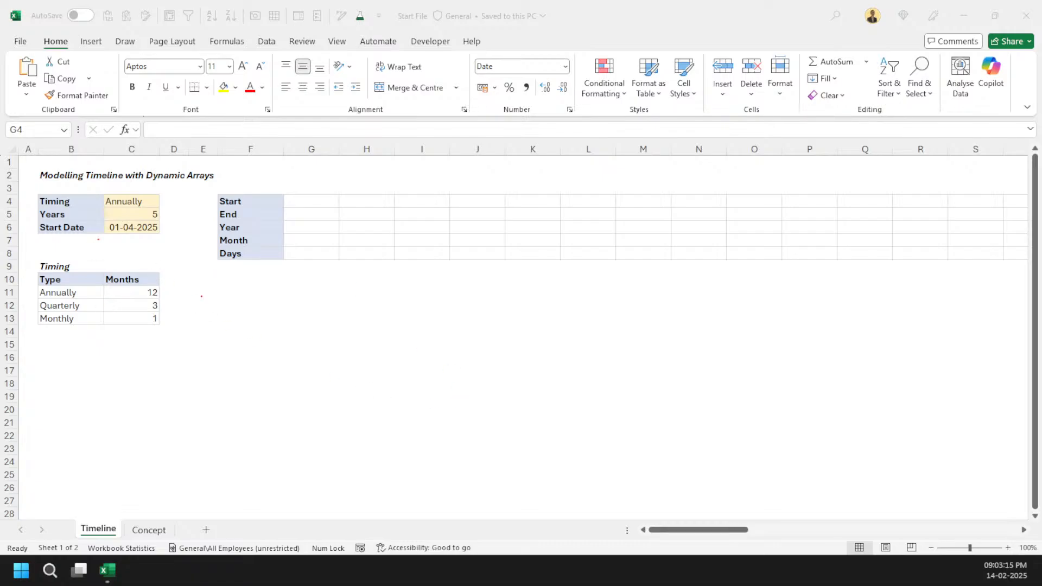
{"action": "left_click_drag", "start_coordinate": [98, 239], "coordinate": [235, 395]}
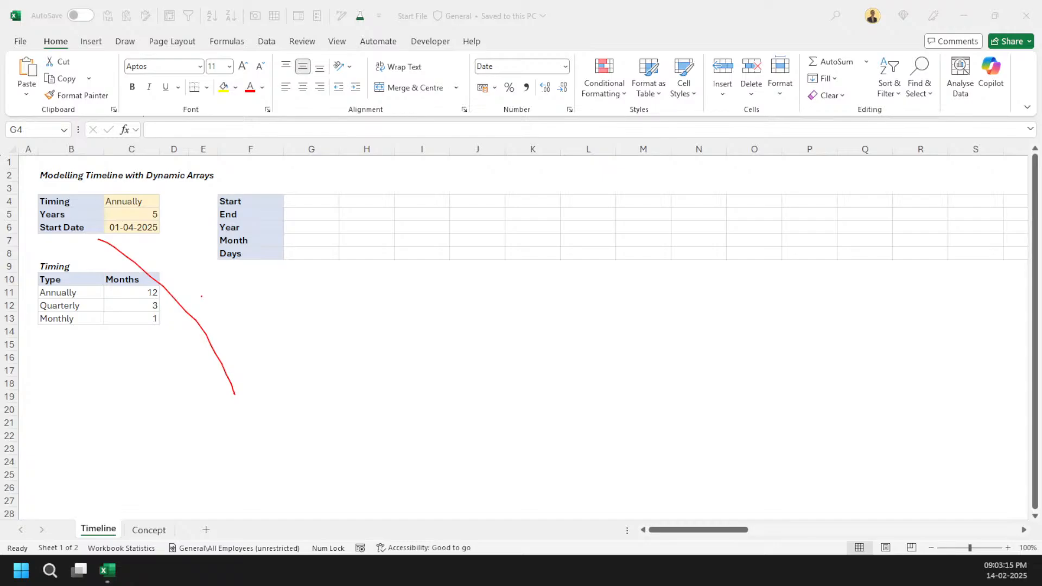
{"action": "key", "text": "Escape"}
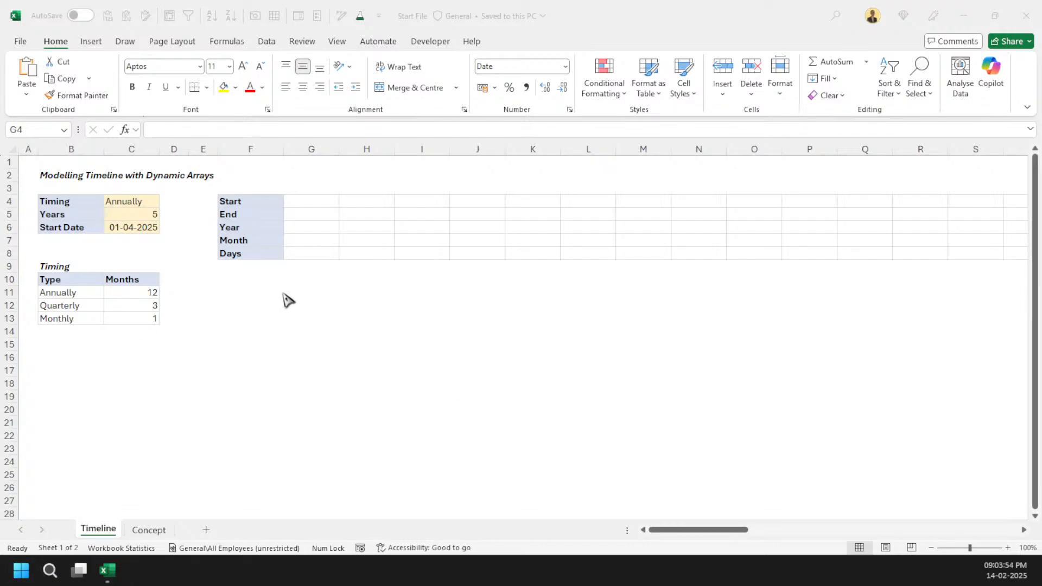
{"action": "key", "text": "ctrl+2"}
{"action": "left_click_drag", "start_coordinate": [184, 257], "coordinate": [291, 348]}
{"action": "key", "text": "Escape"}
Step: Enter a formula dividing 12 by each type's months beside the Timing table and fill it down for all three types
{"action": "left_click", "coordinate": [185, 293]}
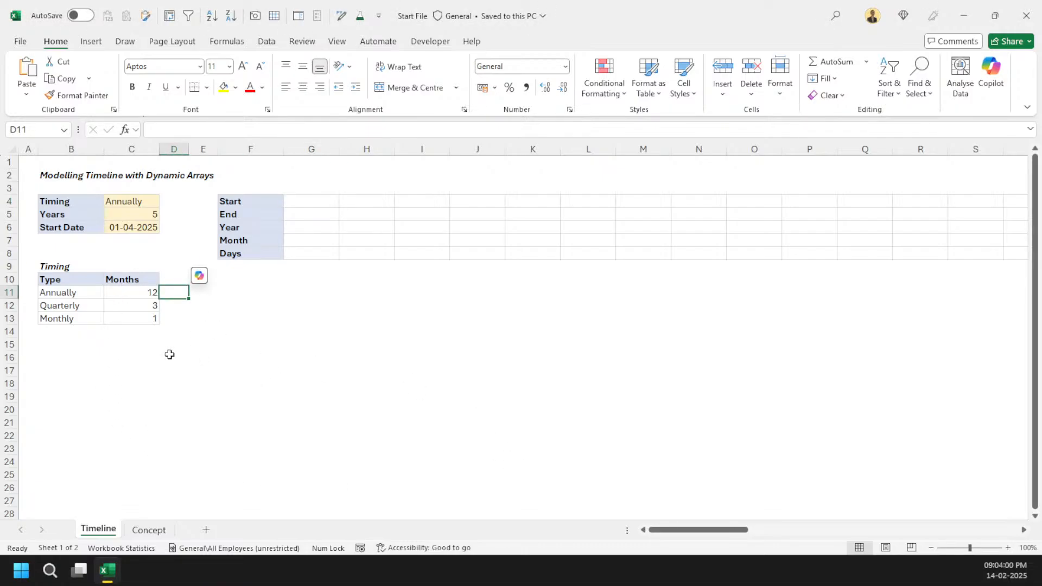
{"action": "type", "text": "=12/"}
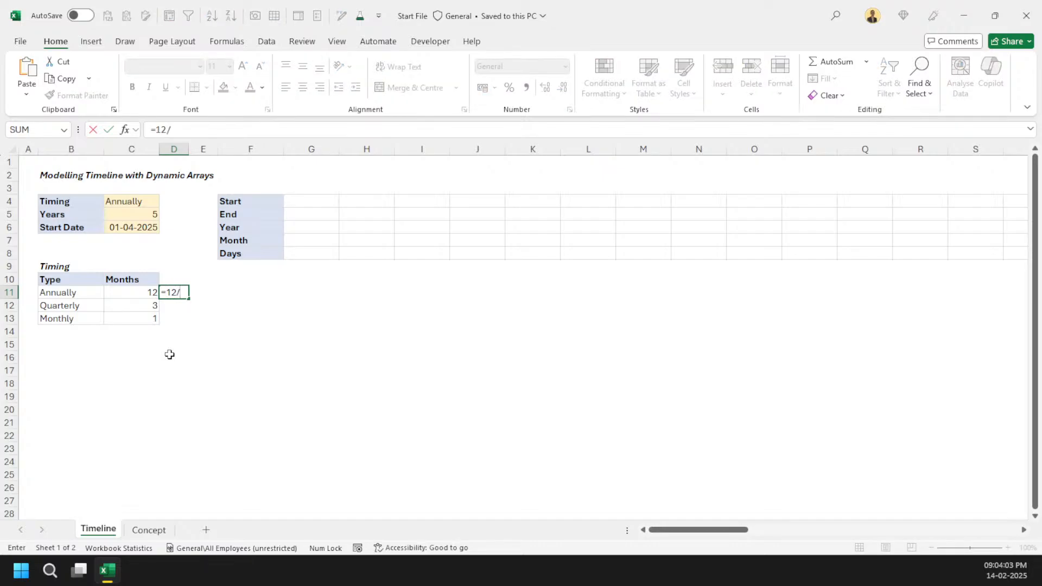
{"action": "key", "text": "Left"}
{"action": "key", "text": "Return"}
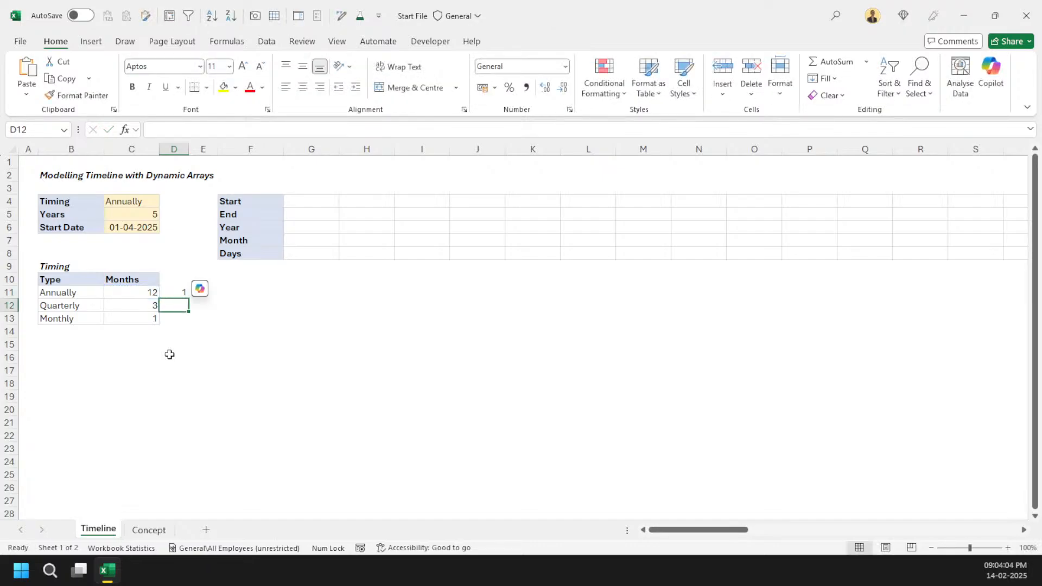
{"action": "key", "text": "Up"}
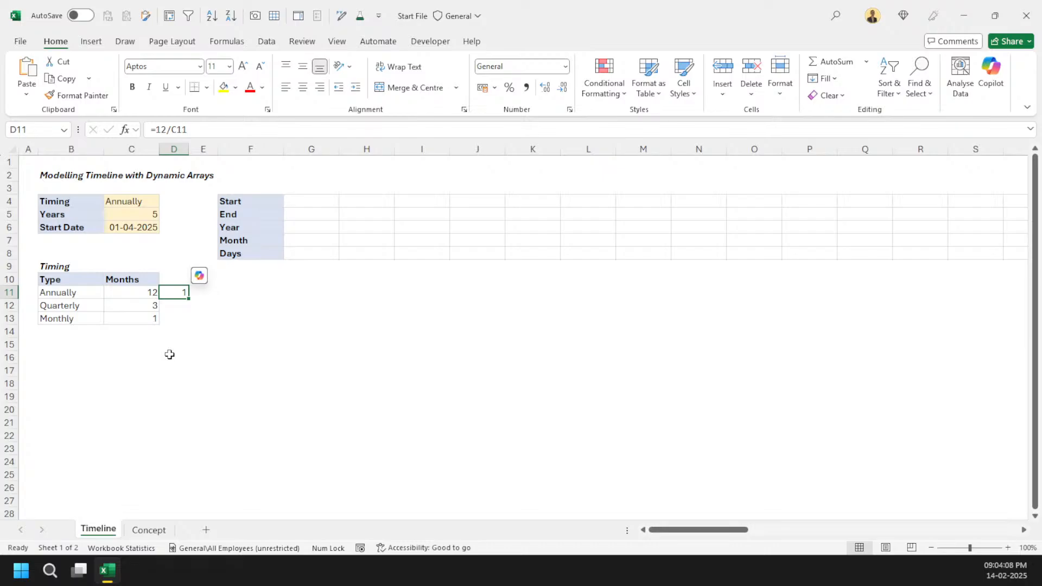
{"action": "key", "text": "Down"}
{"action": "key", "text": "ctrl+d"}
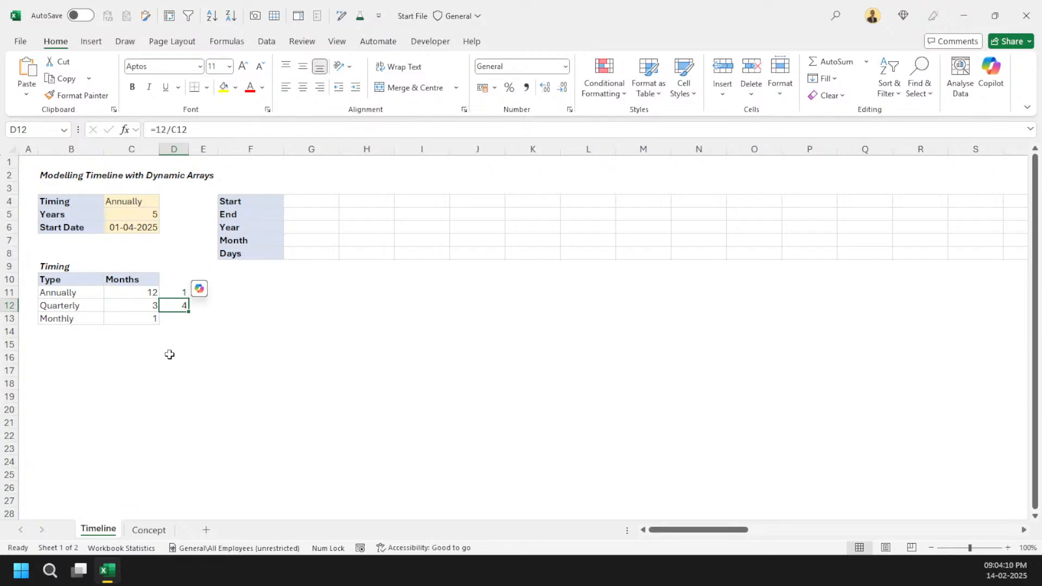
{"action": "key", "text": "Down"}
{"action": "key", "text": "ctrl+d"}
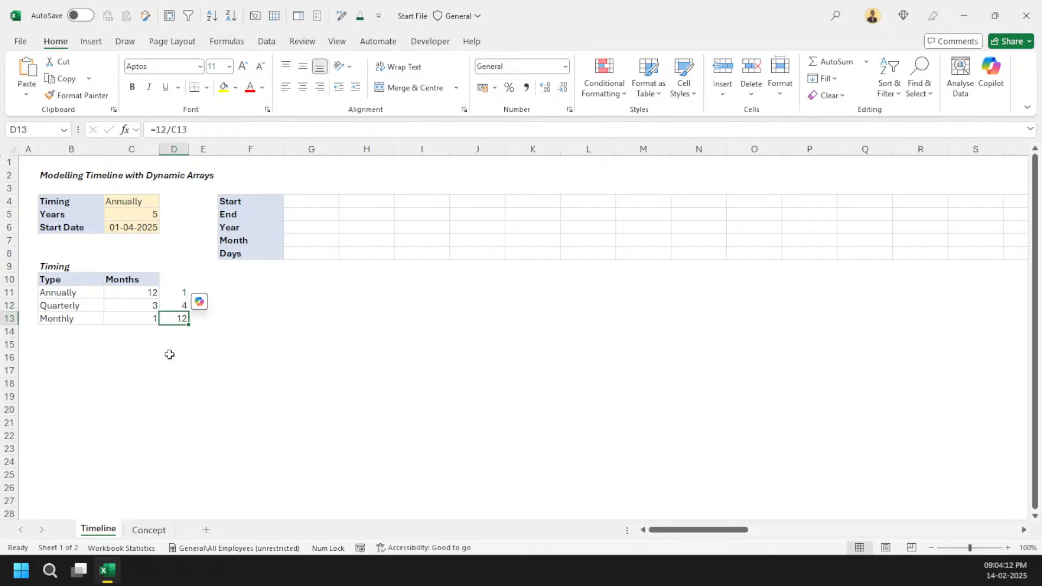
Step: Clear the three periods-per-year cells beside the Timing table
{"action": "key", "text": "Up"}
{"action": "key", "text": "Up"}
{"action": "key", "text": "shift+Down"}
{"action": "key", "text": "shift+Down"}
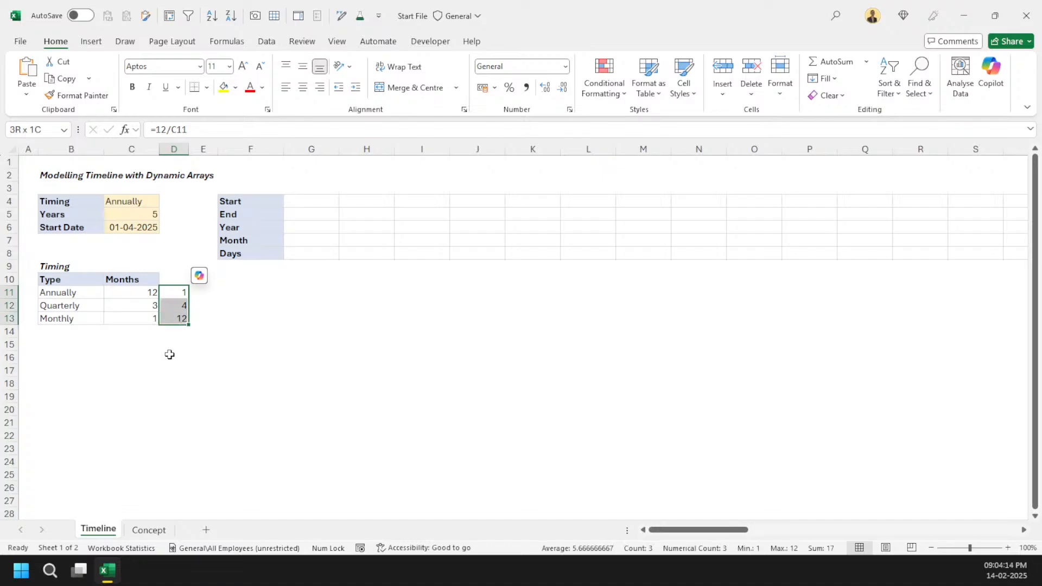
{"action": "key", "text": "Delete"}
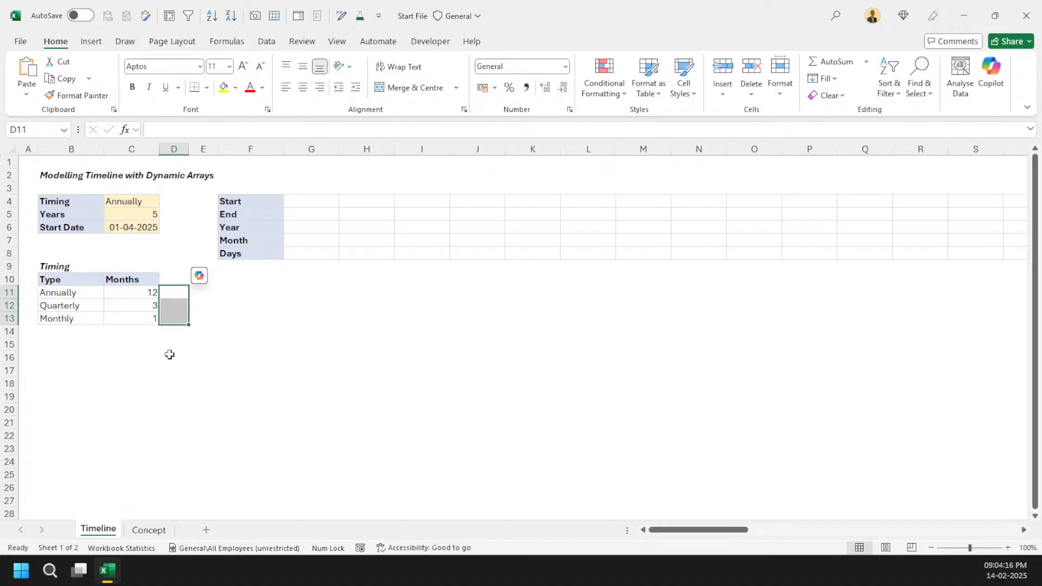
{"action": "key", "text": "Left"}
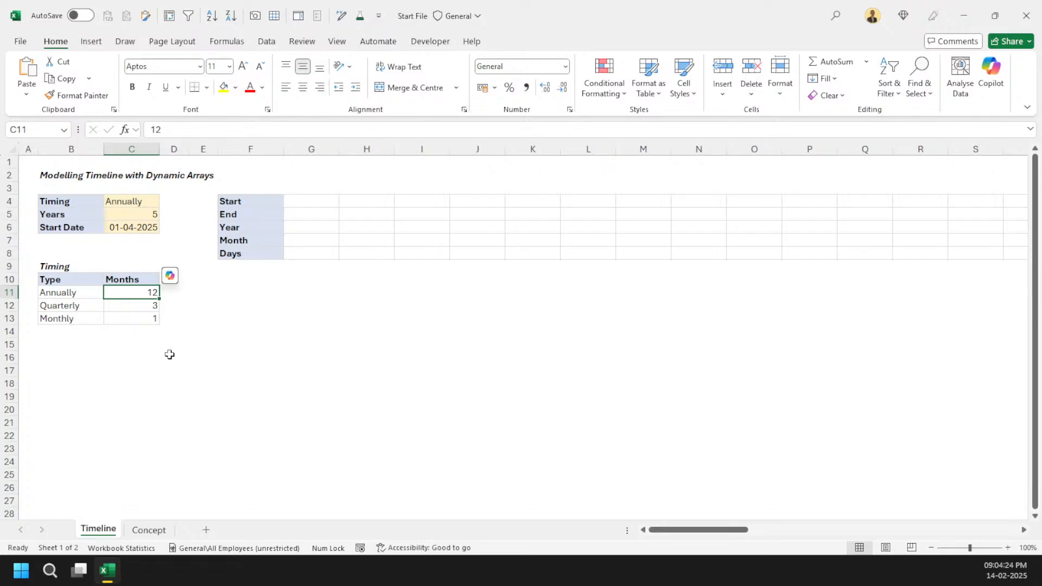
Step: Link the first period's Start cell to the Start Date in C6
{"action": "left_click", "coordinate": [314, 201]}
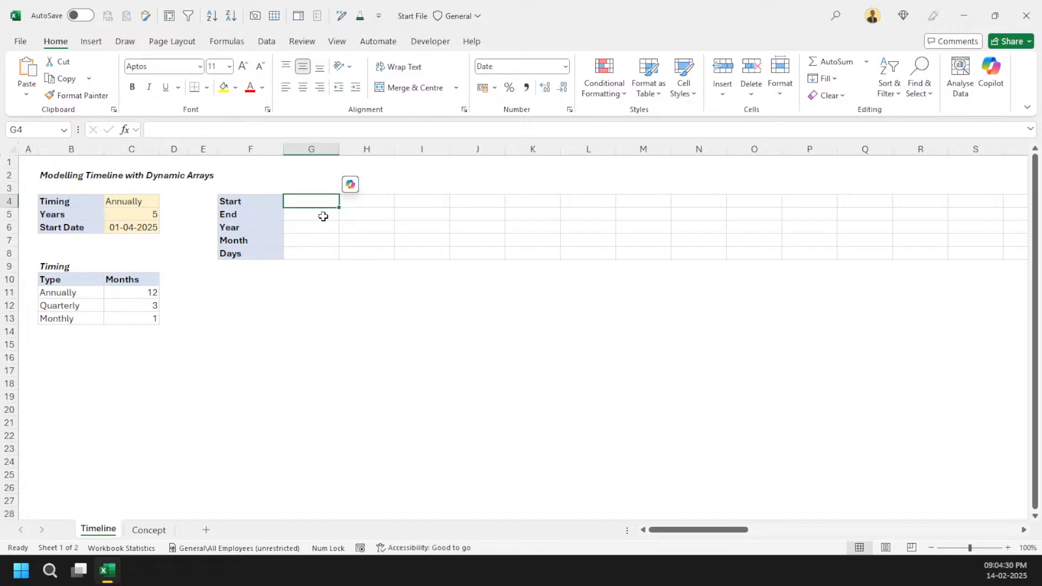
{"action": "type", "text": "="}
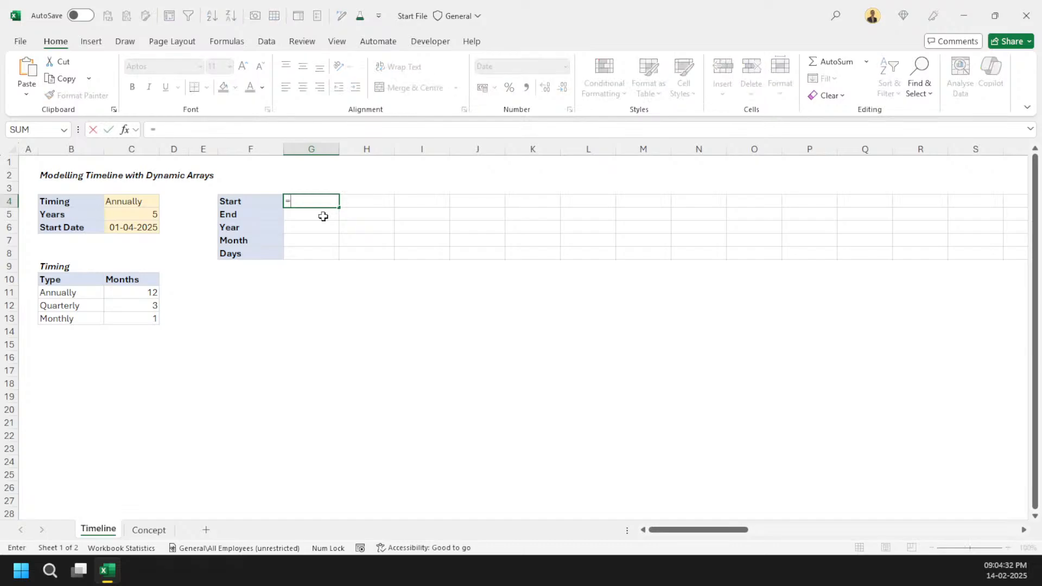
{"action": "left_click", "coordinate": [137, 228]}
{"action": "key", "text": "Return"}
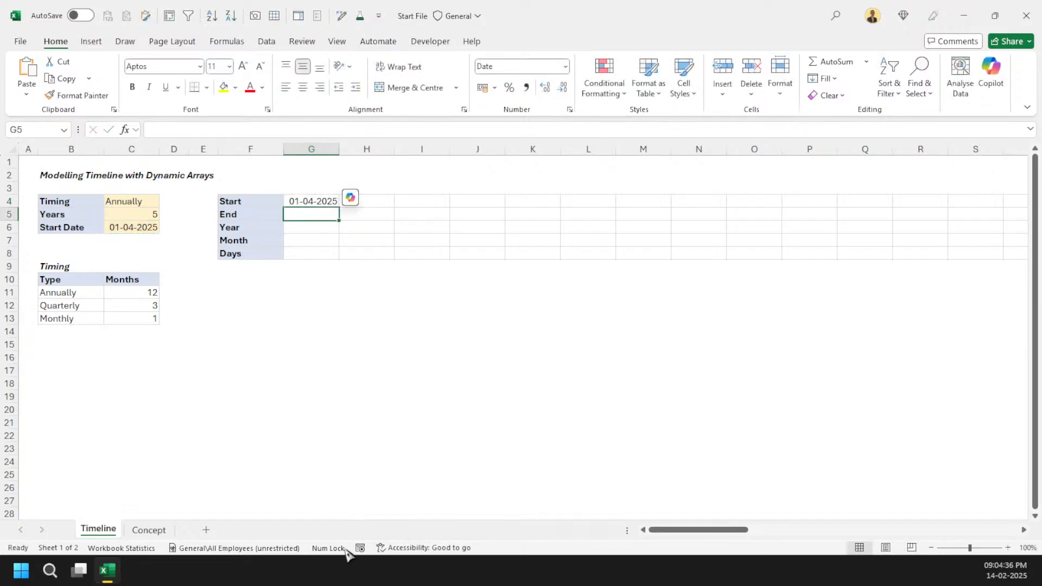
Step: In E5, enter =VLOOKUP(C4,B11:C13,2,FALSE) to look up the months for the selected Timing
{"action": "left_click", "coordinate": [206, 213]}
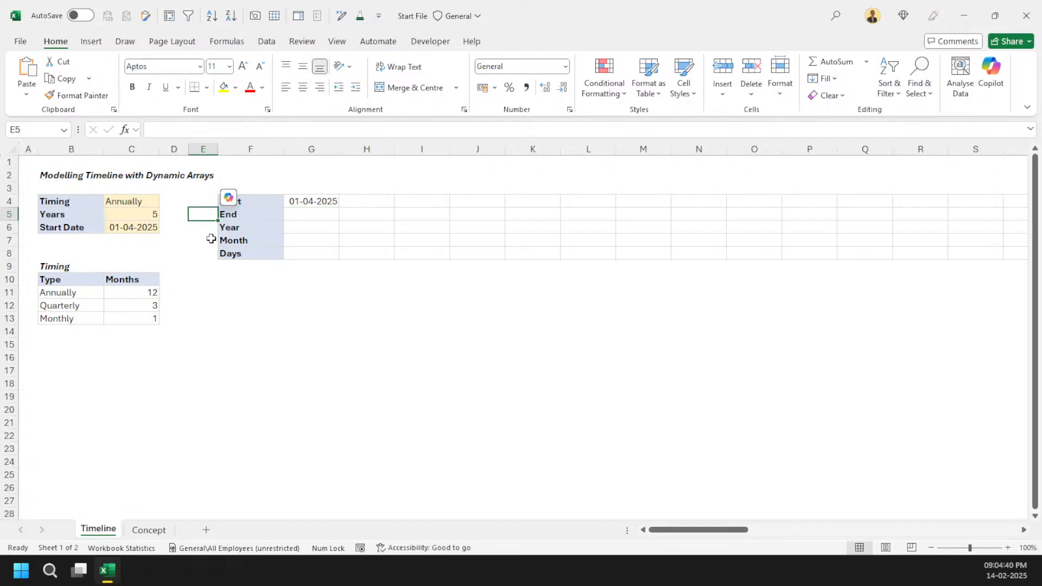
{"action": "type", "text": "="}
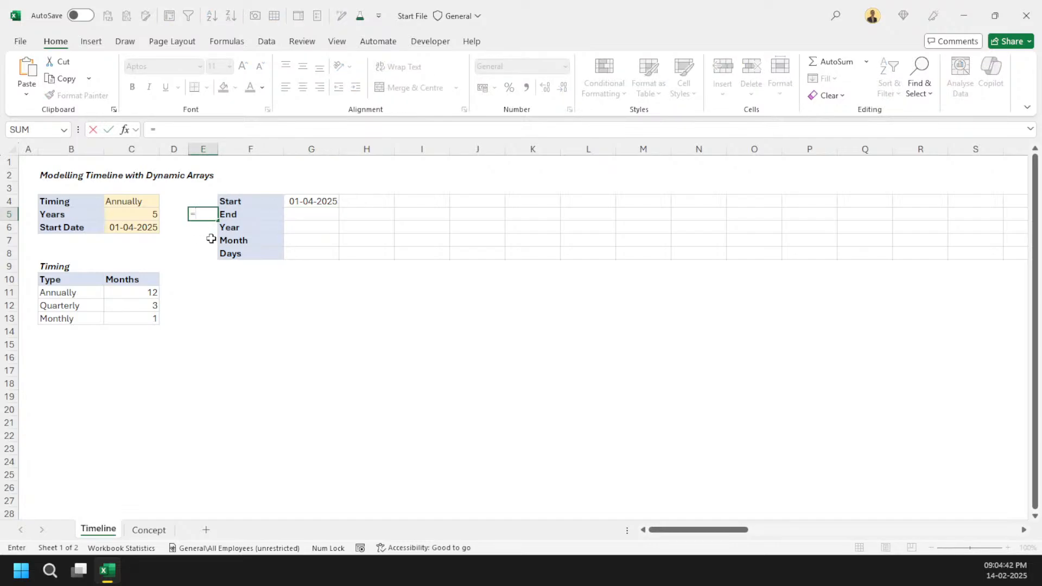
{"action": "type", "text": "vl"}
{"action": "key", "text": "Tab"}
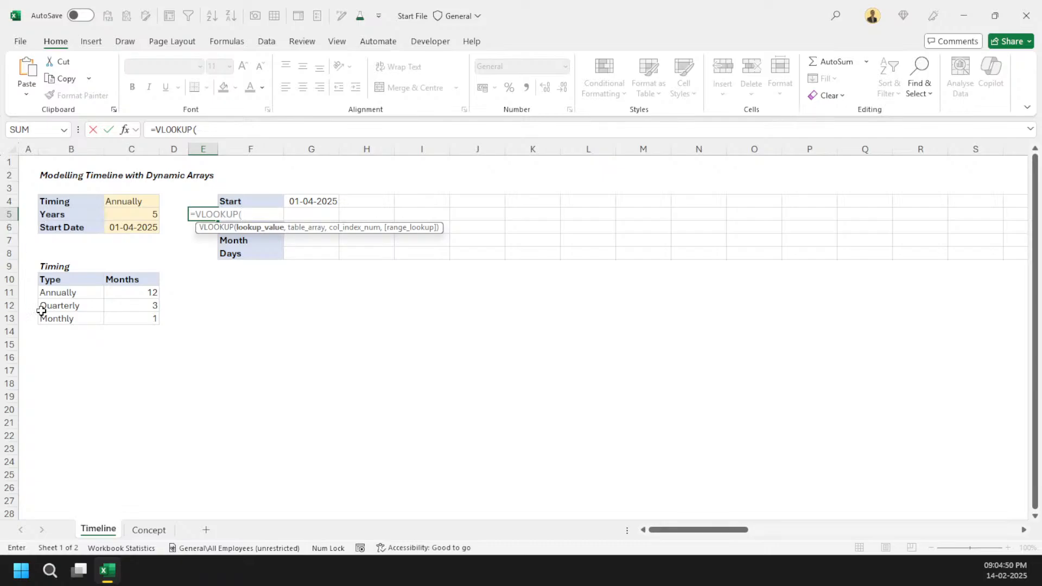
{"action": "left_click", "coordinate": [142, 202]}
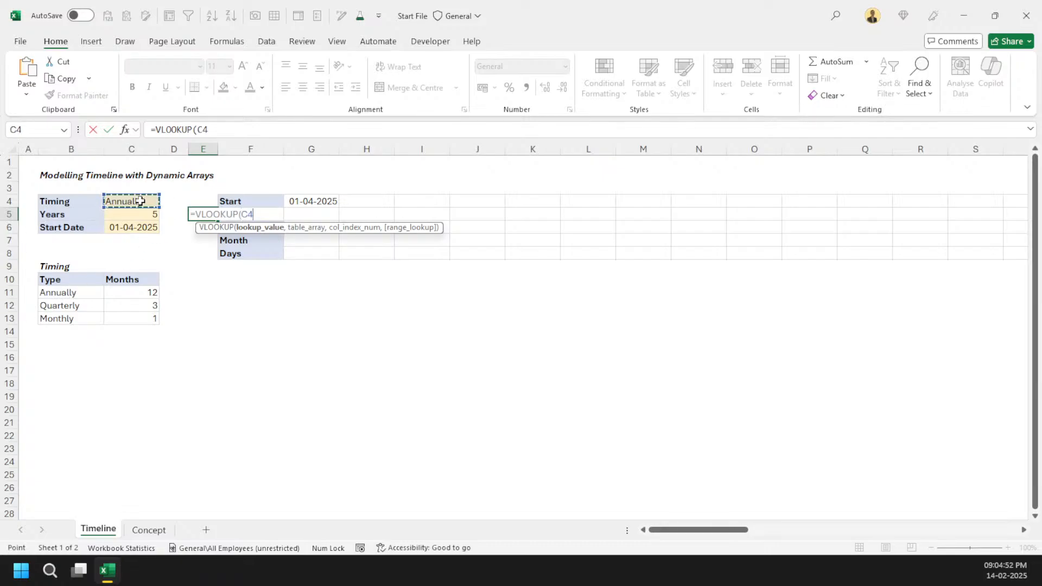
{"action": "type", "text": ","}
{"action": "left_click_drag", "start_coordinate": [72, 293], "coordinate": [126, 317]}
{"action": "type", "text": ",2,FALSE"}
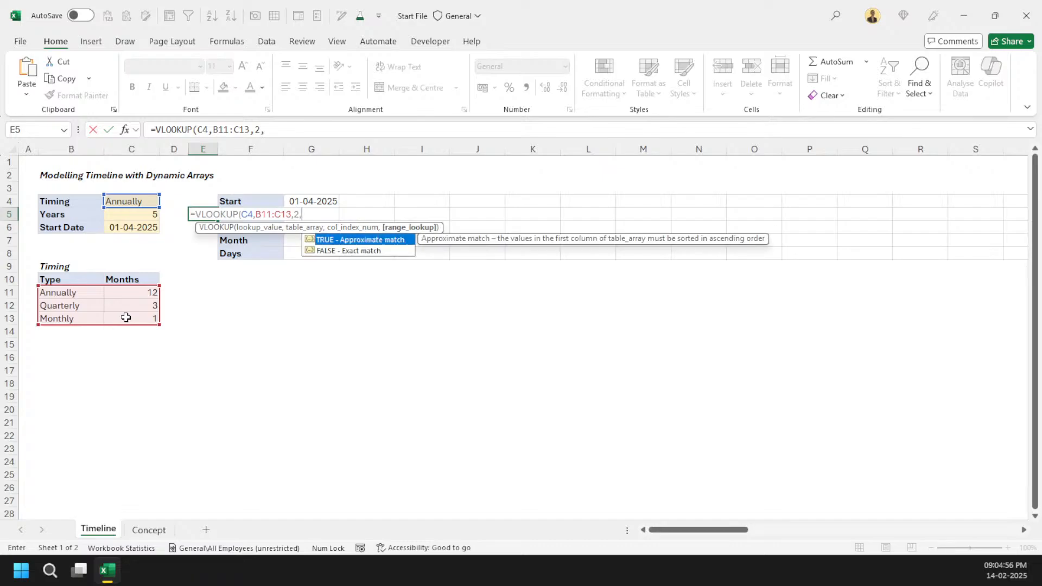
{"action": "key", "text": "Return"}
Step: Try to enter an EDATE formula in the first period's End cell
{"action": "key", "text": "Up"}
{"action": "key", "text": "Right"}
{"action": "key", "text": "Right"}
{"action": "key", "text": "Right"}
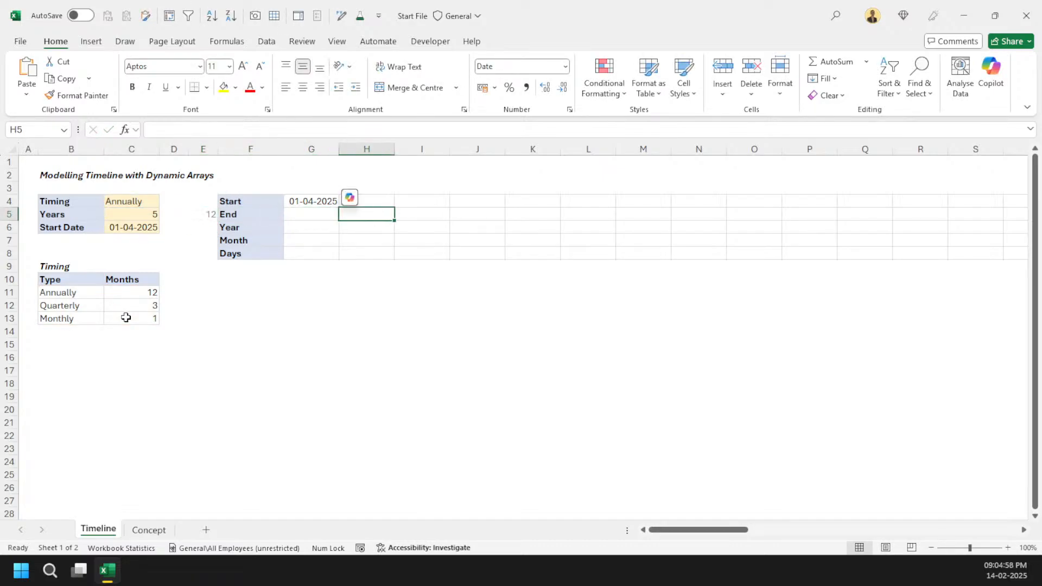
{"action": "key", "text": "Left"}
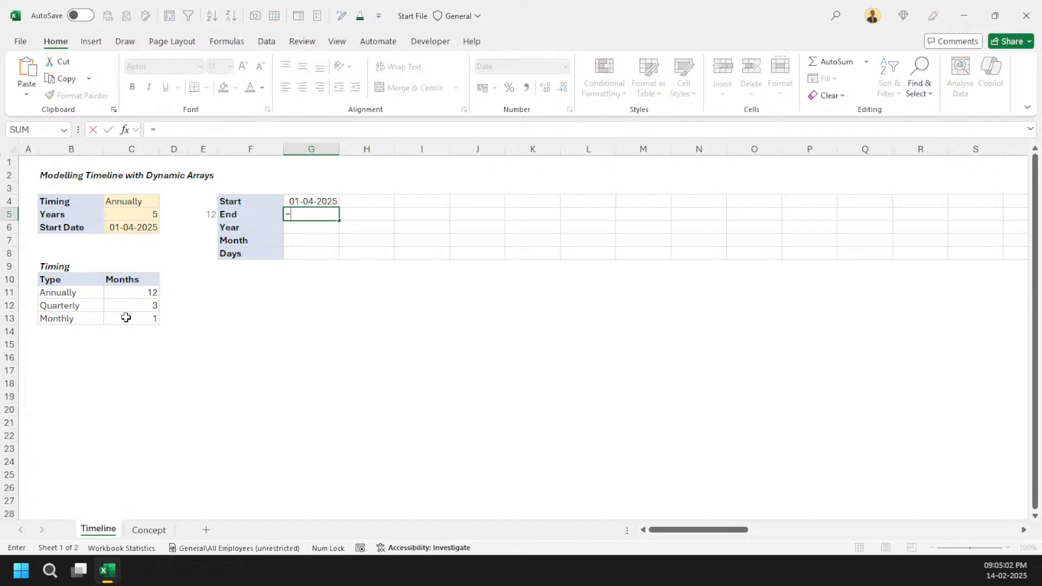
{"action": "type", "text": "=edate"}
{"action": "key", "text": "Right"}
{"action": "key", "text": "Left"}
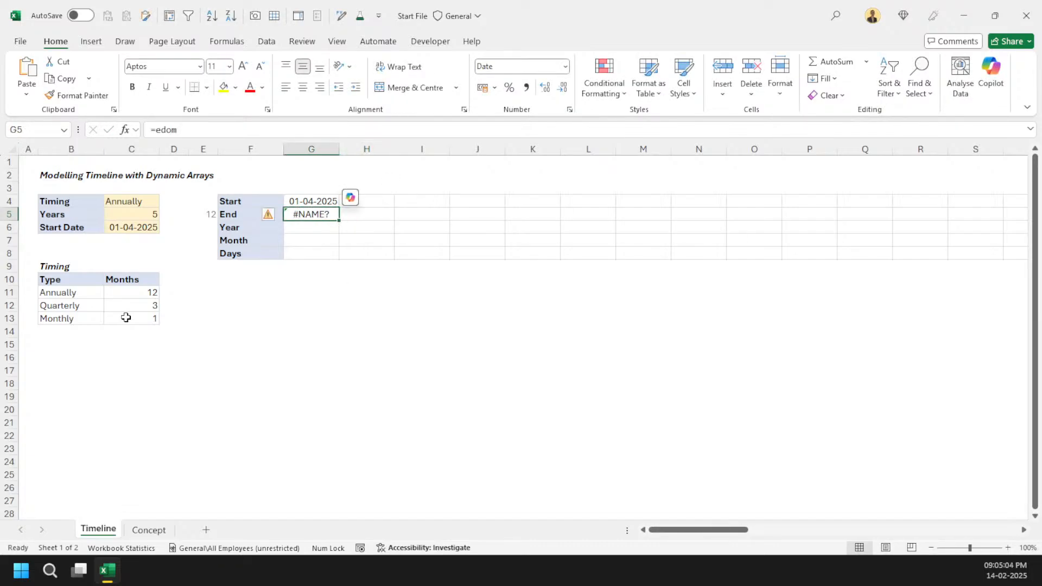
Step: Enter =EOMONTH(G4, 0) in the first period's End cell
{"action": "type", "text": "=eo"}
{"action": "key", "text": "Tab"}
{"action": "key", "text": "Up"}
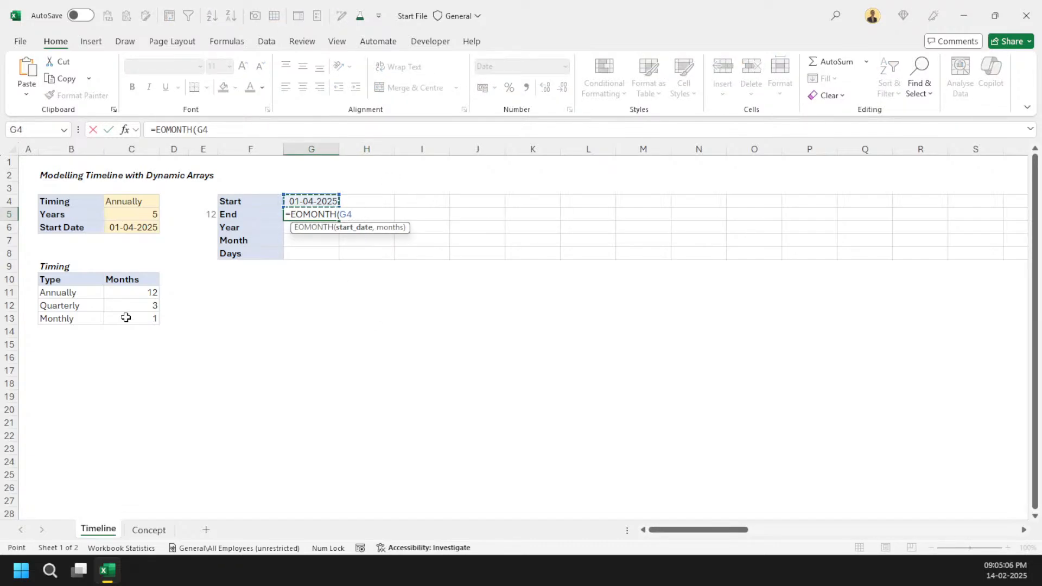
{"action": "type", "text": ", 0)"}
{"action": "key", "text": "ctrl+Return"}
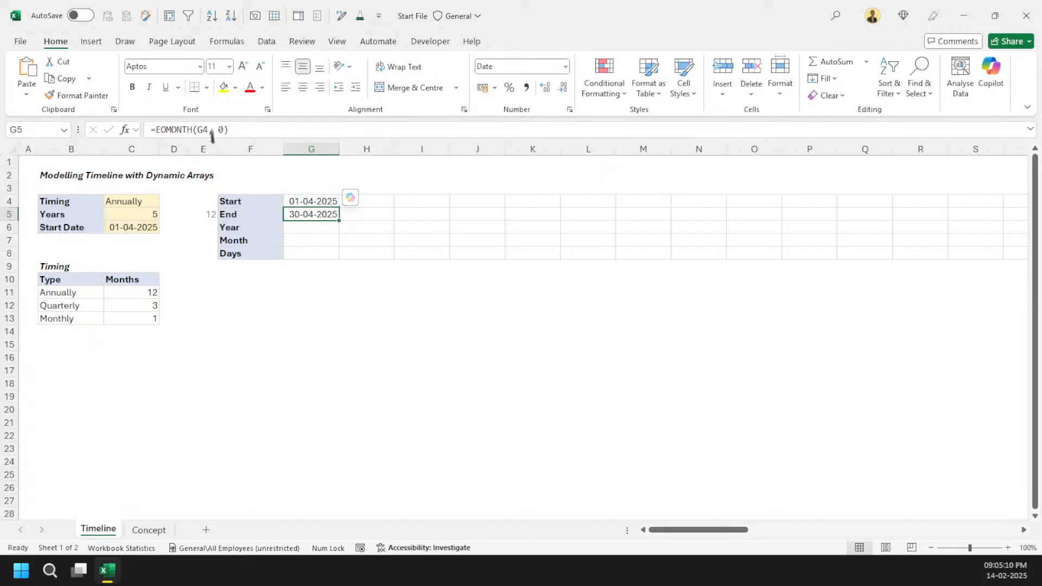
Step: Replace the End formula's months argument with the looked-up months in E5
{"action": "key", "text": "F2"}
{"action": "key", "text": "Left"}
{"action": "key", "text": "shift+Left"}
{"action": "left_click", "coordinate": [201, 215]}
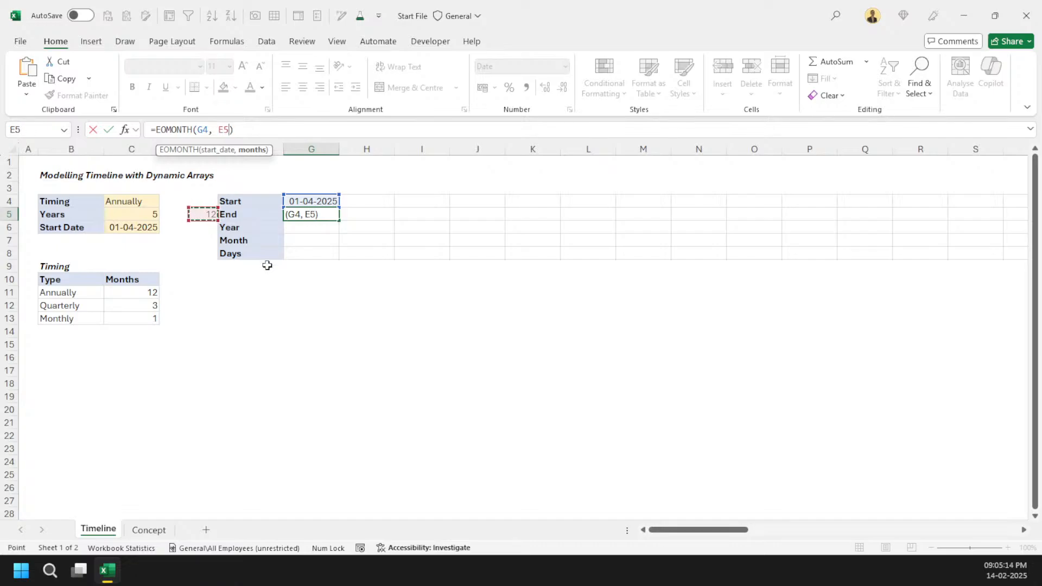
{"action": "key", "text": "ctrl+Return"}
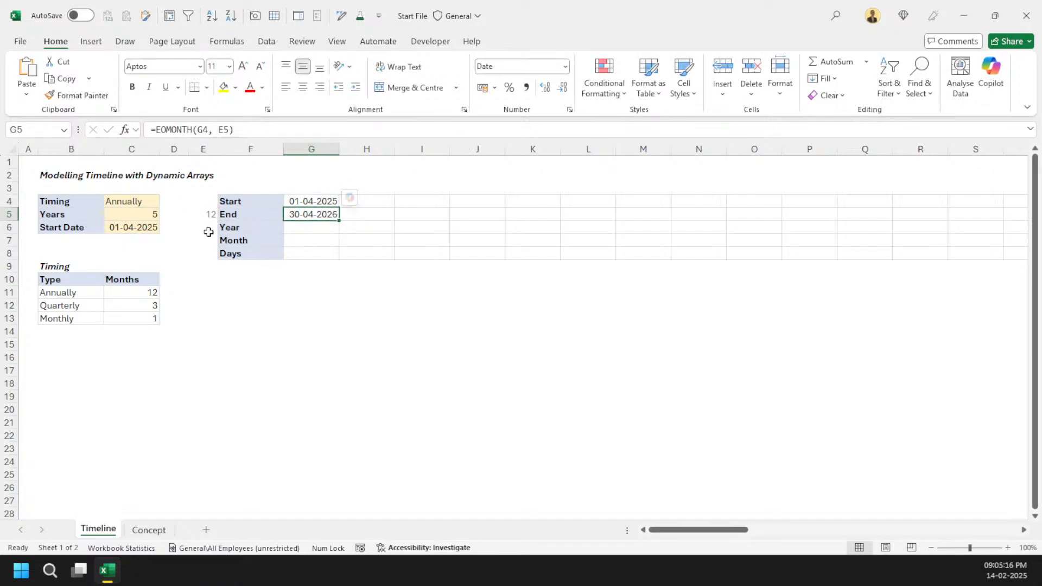
Step: Subtract 1 from the months argument so the End formula reads EOMONTH(G4, E5 - 1)
{"action": "left_click", "coordinate": [229, 129]}
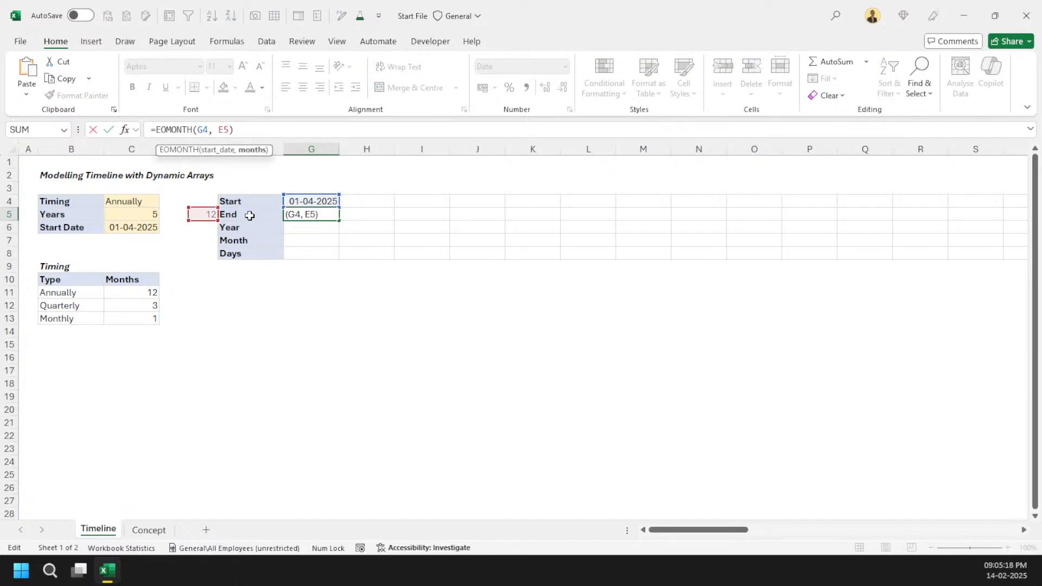
{"action": "type", "text": "- 1"}
{"action": "key", "text": "Return"}
{"action": "key", "text": "Up"}
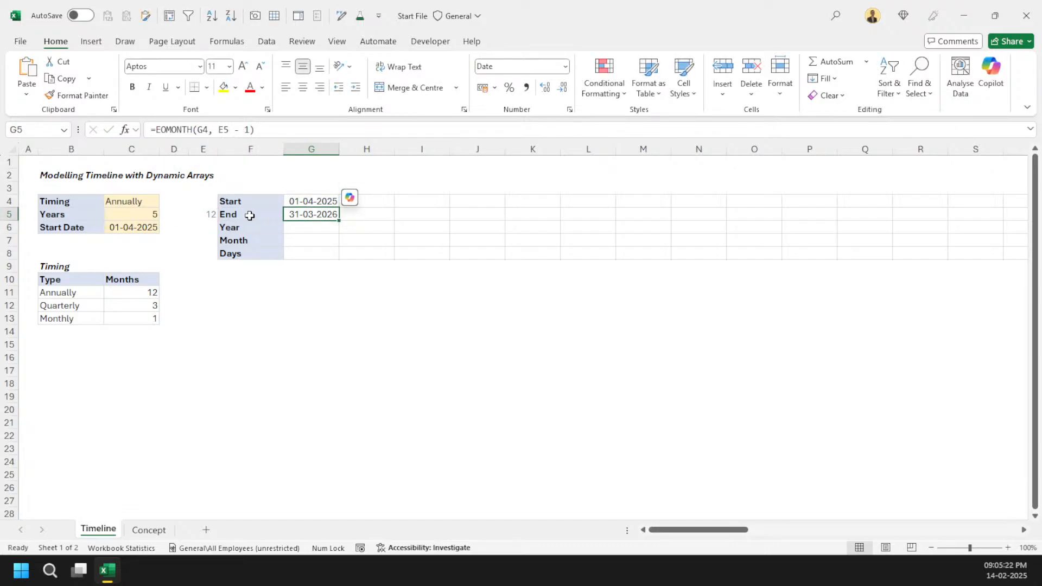
Step: Set the second period's Start cell to the first period's End date plus 1
{"action": "key", "text": "Right"}
{"action": "key", "text": "Up"}
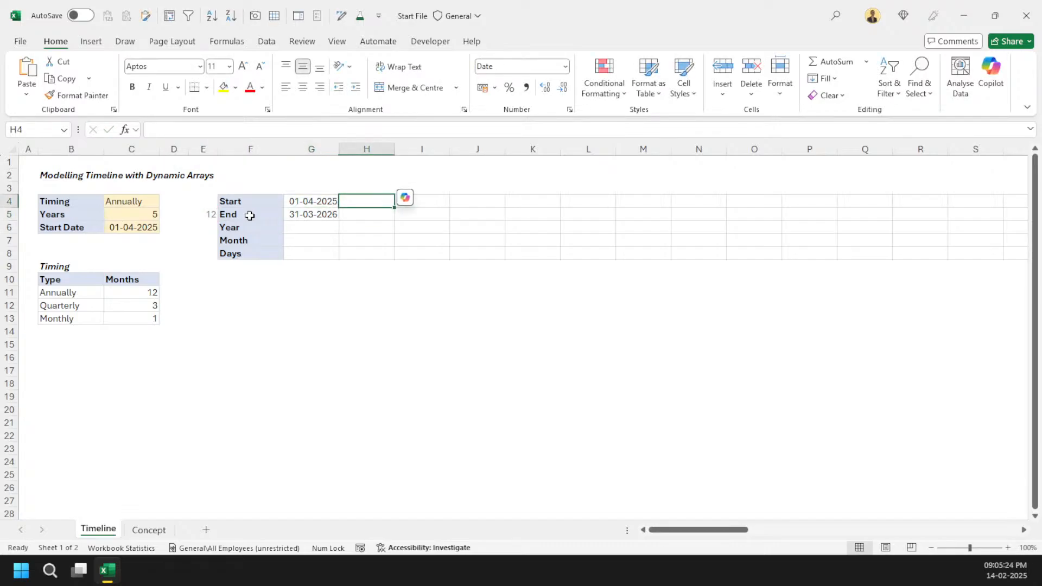
{"action": "type", "text": "="}
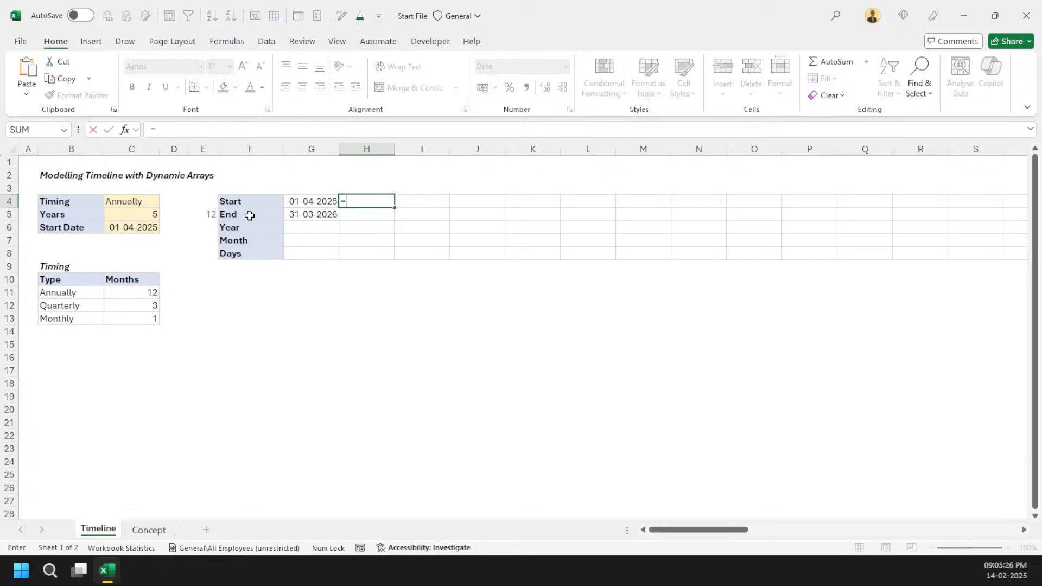
{"action": "key", "text": "Left"}
{"action": "key", "text": "Down"}
{"action": "type", "text": "+1"}
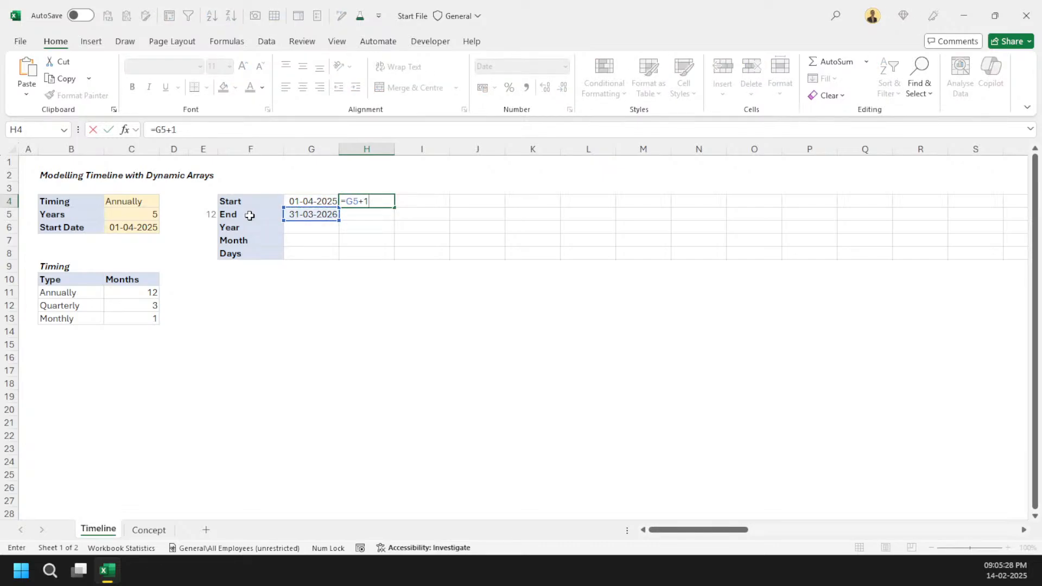
{"action": "key", "text": "Return"}
Step: Fill the End formula across into the second period's End cell
{"action": "key", "text": "ctrl+d"}
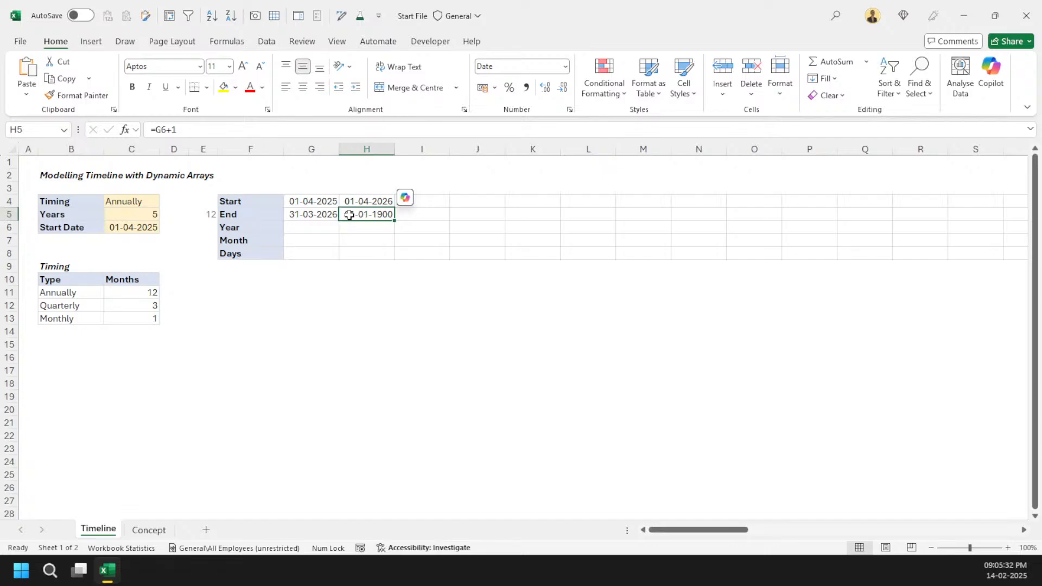
{"action": "key", "text": "ctrl+r"}
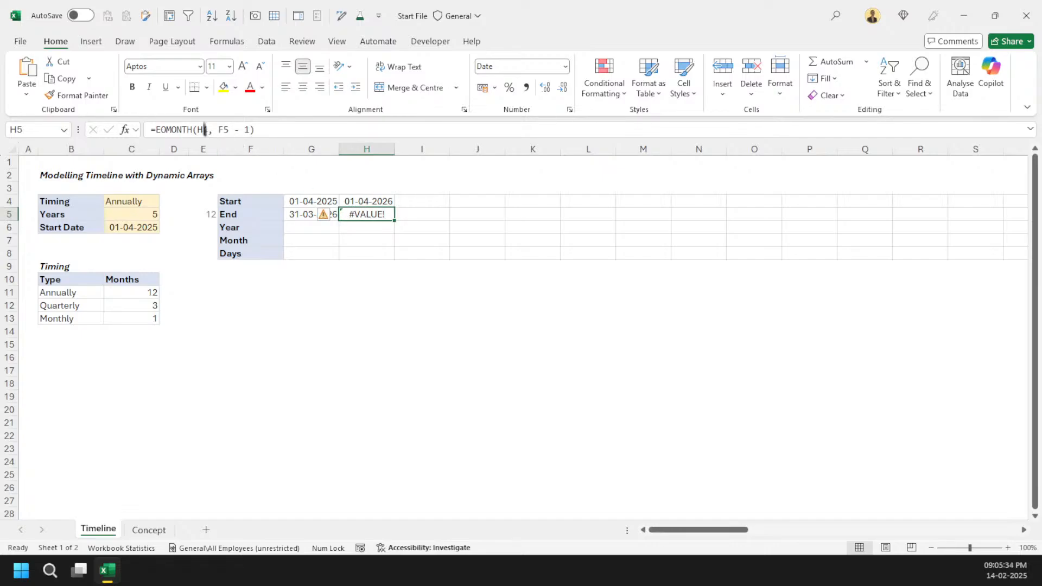
{"action": "key", "text": "F2"}
{"action": "key", "text": "Escape"}
{"action": "key", "text": "Left"}
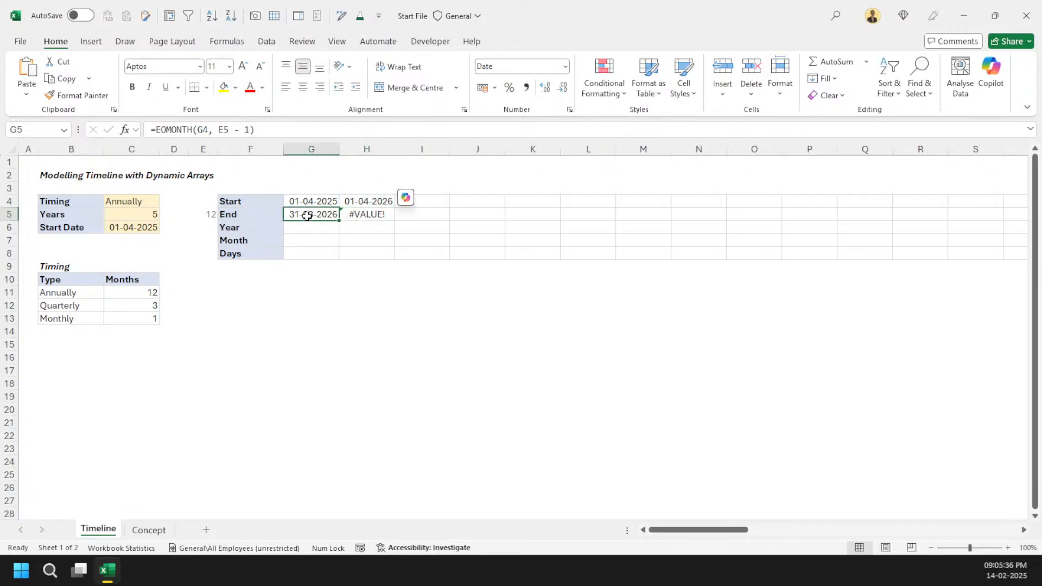
Step: Make the E5 months reference in the first End formula absolute as $E$5
{"action": "key", "text": "F2"}
{"action": "key", "text": "F4"}
{"action": "key", "text": "ctrl+Return"}
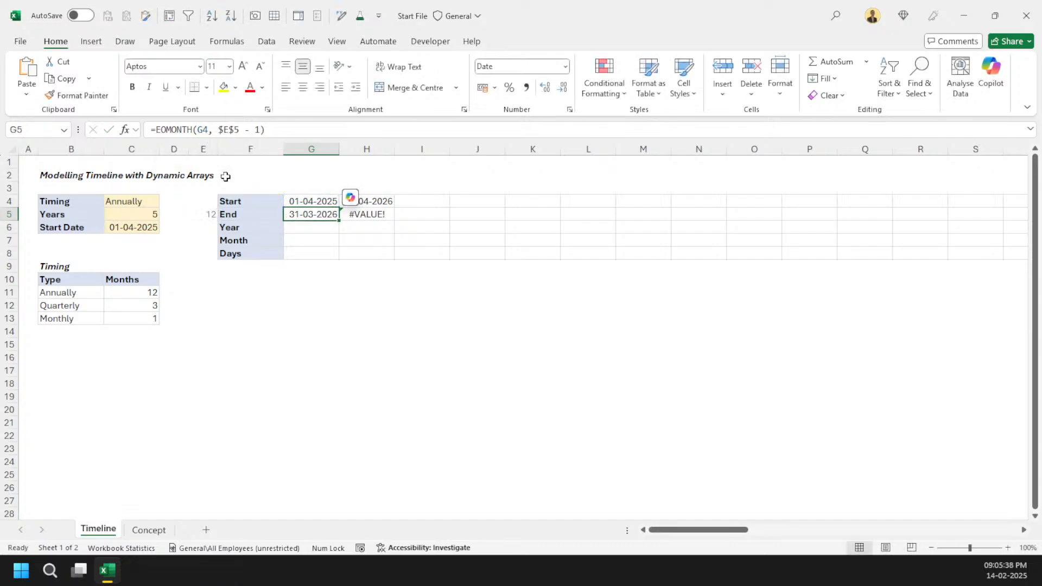
Step: Fill the first End formula across the End row through column M
{"action": "key", "text": "shift+Right"}
Step: Fill the second period's Start formula across the Start row through column M
{"action": "key", "text": "shift+Right"}
{"action": "key", "text": "shift+Right"}
{"action": "key", "text": "shift+Right"}
{"action": "key", "text": "shift+Right"}
{"action": "key", "text": "shift+Right"}
{"action": "key", "text": "ctrl+r"}
{"action": "key", "text": "Up"}
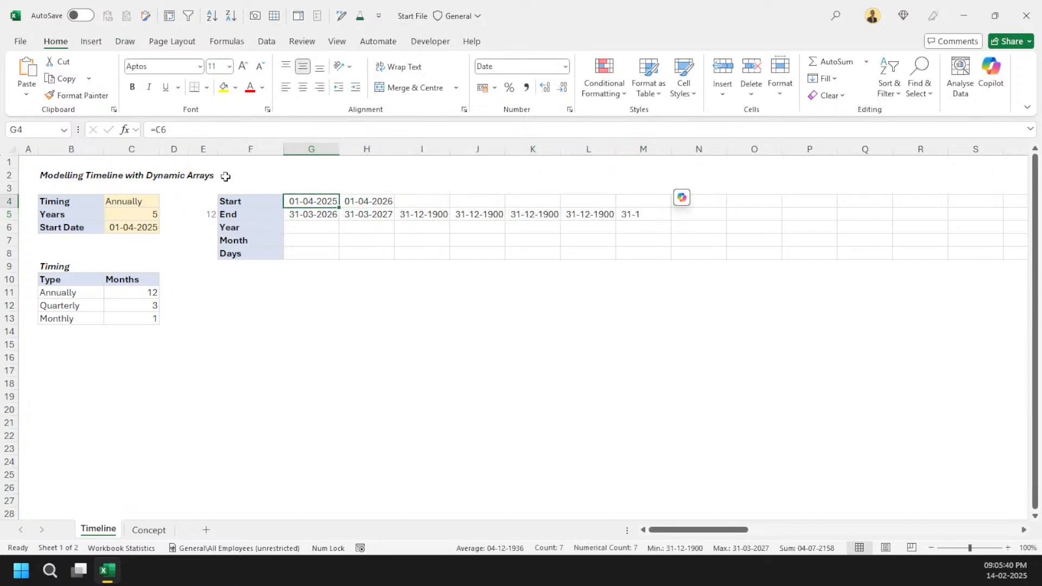
{"action": "key", "text": "Right"}
{"action": "key", "text": "shift+Right"}
{"action": "key", "text": "shift+Right"}
{"action": "key", "text": "shift+Right"}
{"action": "key", "text": "shift+Right"}
{"action": "key", "text": "shift+Right"}
{"action": "key", "text": "ctrl+r"}
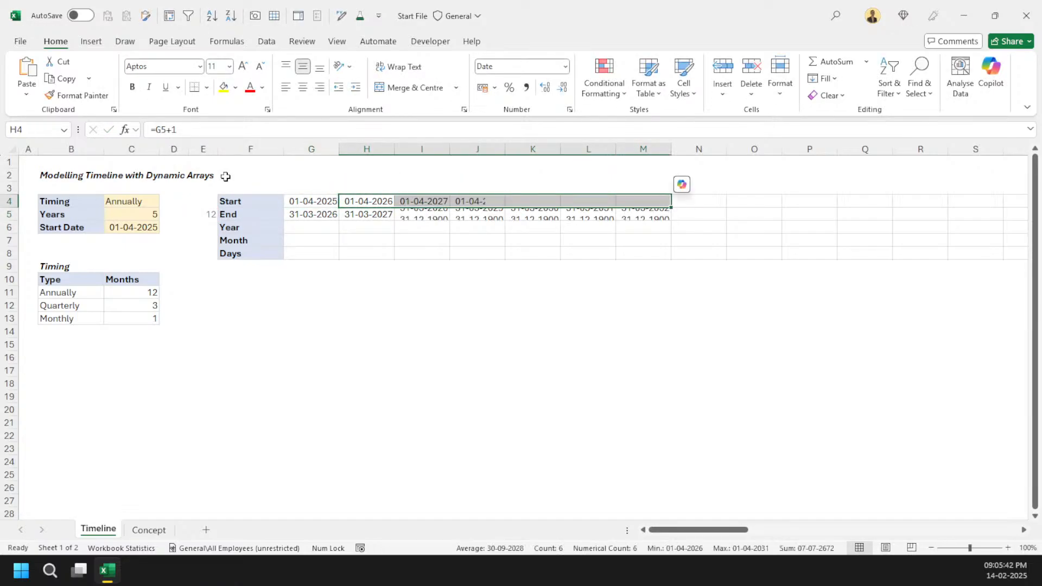
Step: Review the filled Start and End dates across the timeline periods
{"action": "key", "text": "Down"}
{"action": "key", "text": "Right"}
{"action": "key", "text": "Right"}
{"action": "key", "text": "Right"}
{"action": "key", "text": "Right"}
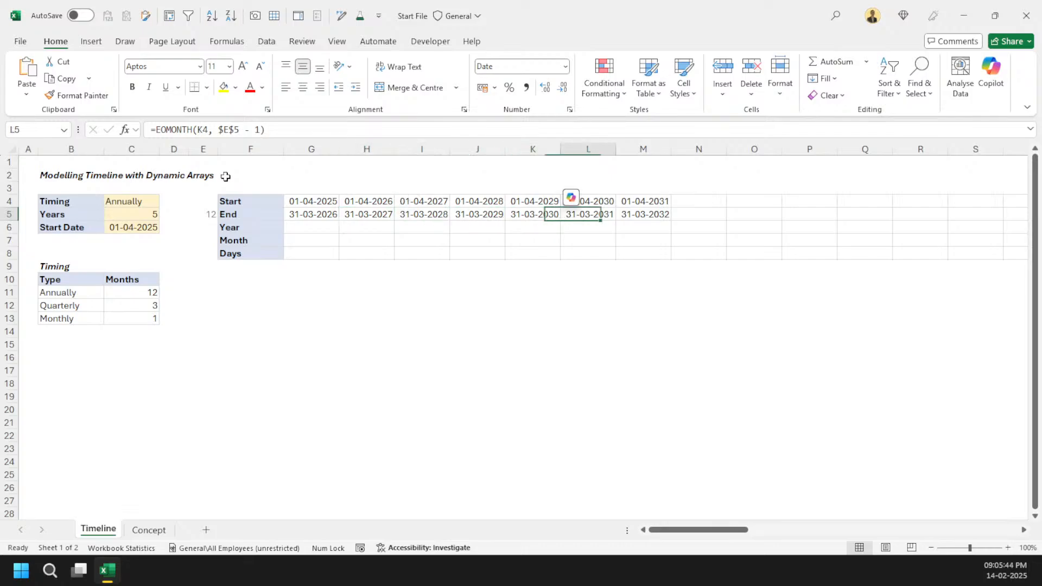
{"action": "left_click", "coordinate": [122, 224]}
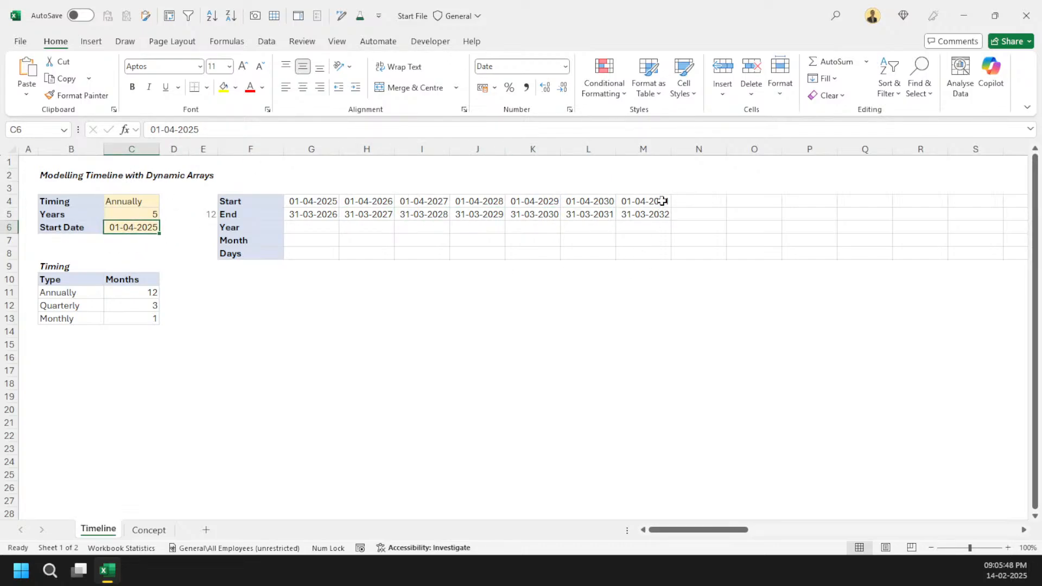
{"action": "left_click_drag", "start_coordinate": [662, 200], "coordinate": [818, 209]}
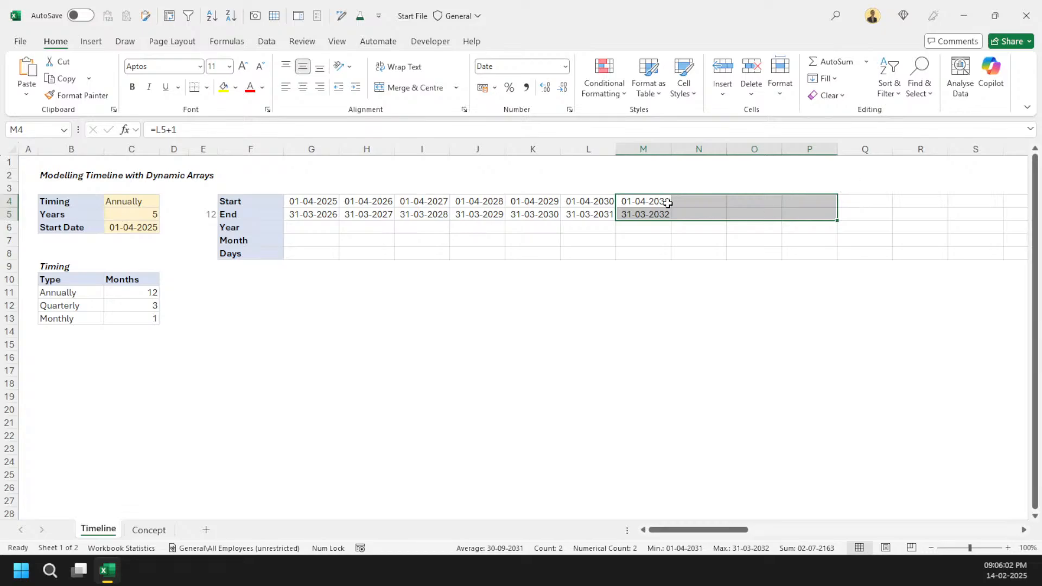
Step: Enter a YEAR formula in the first Year cell referencing the first period's Start date G4
{"action": "left_click", "coordinate": [320, 226]}
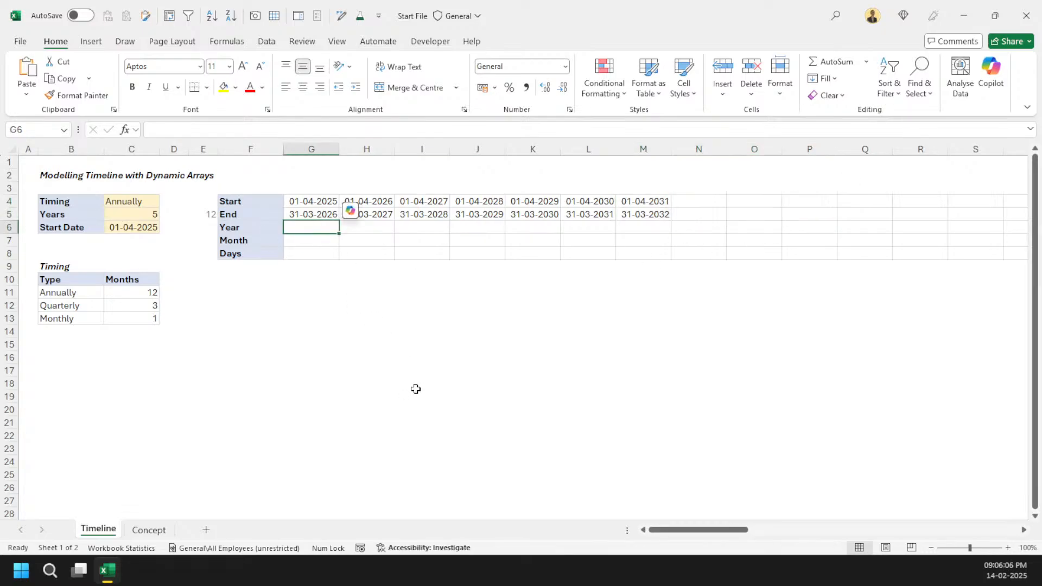
{"action": "type", "text": "=year"}
{"action": "key", "text": "Tab"}
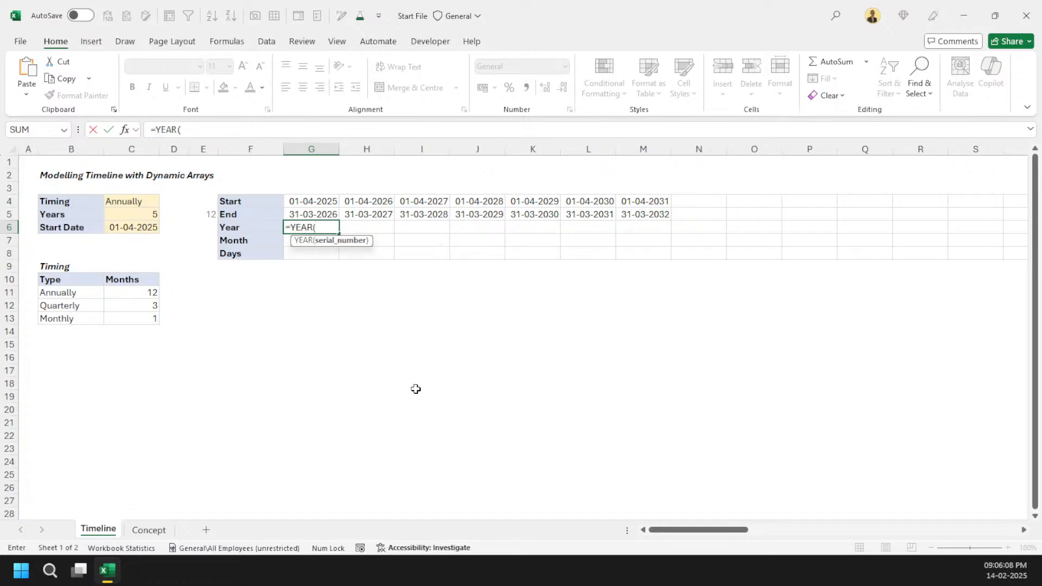
{"action": "key", "text": "Up"}
{"action": "key", "text": "Up"}
{"action": "type", "text": ")"}
{"action": "key", "text": "Return"}
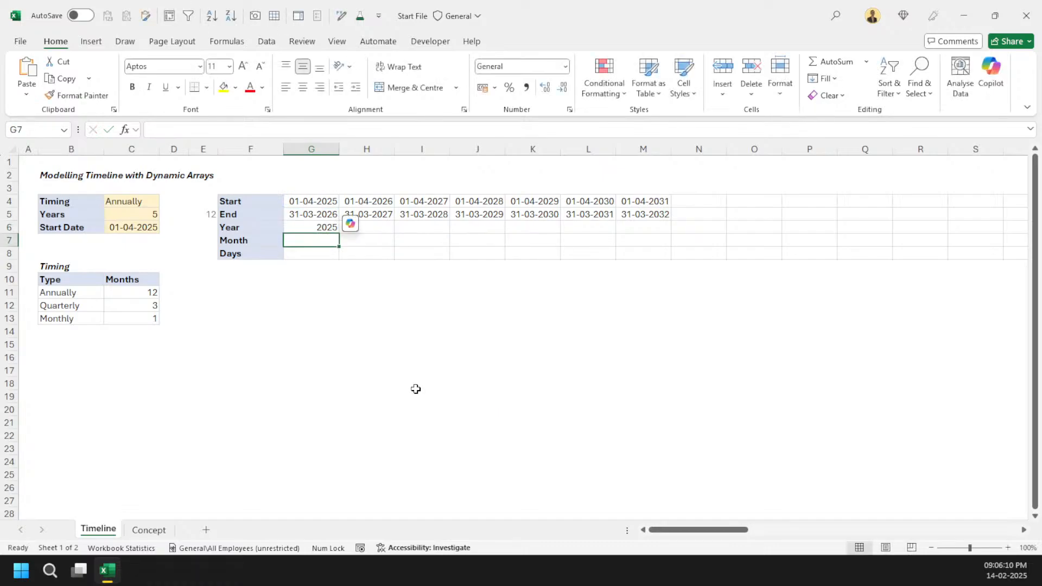
Step: Enter a MONTH formula in the first Month cell referencing the first period's Start date G4
{"action": "type", "text": "=month"}
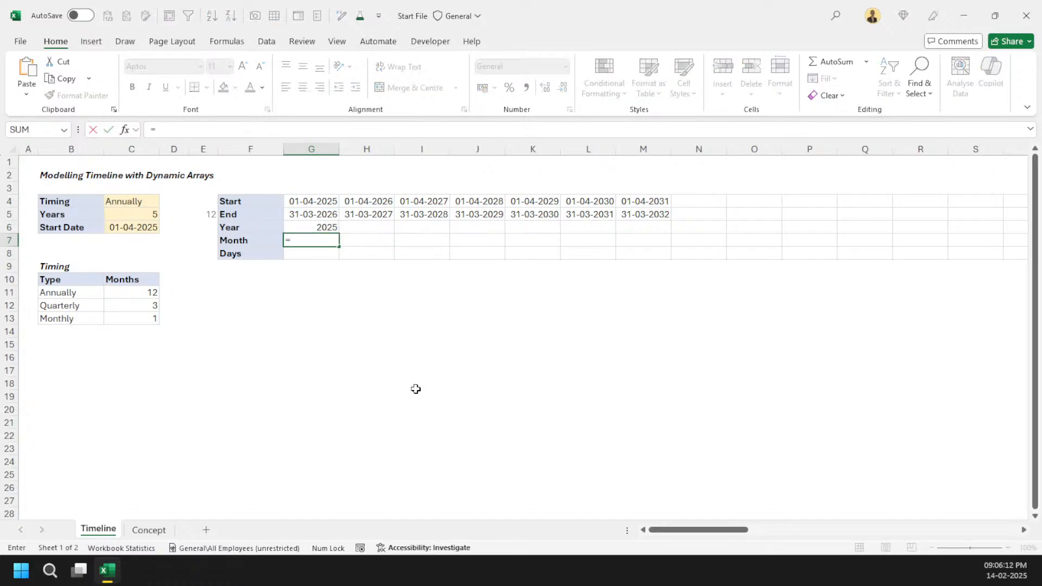
{"action": "key", "text": "Tab"}
{"action": "key", "text": "Up"}
{"action": "key", "text": "Up"}
{"action": "key", "text": "Up"}
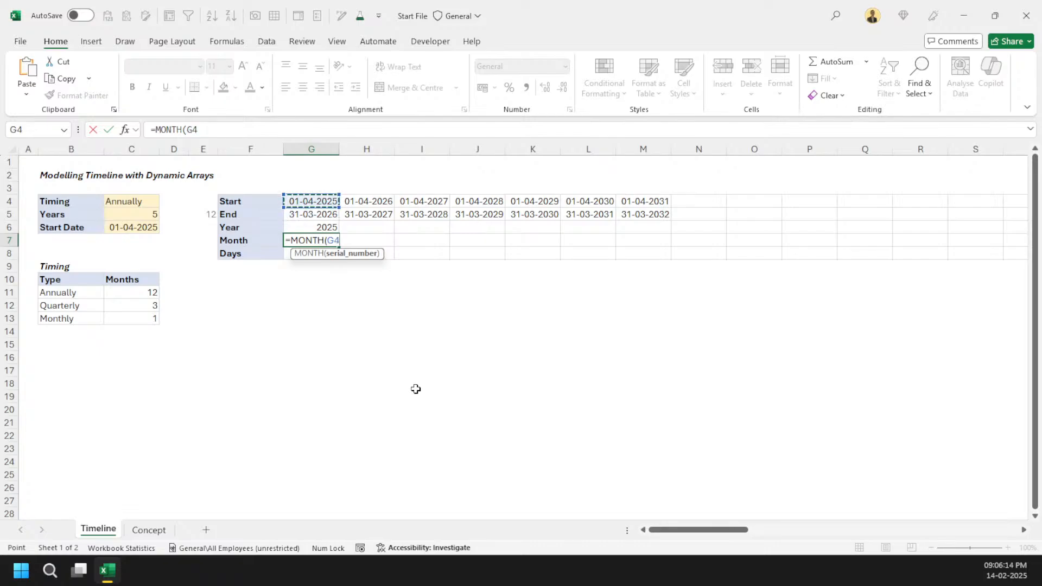
{"action": "type", "text": ")"}
{"action": "key", "text": "Return"}
Step: Enter =G5-G4+1 in the first Days cell to count the period's days
{"action": "type", "text": "="}
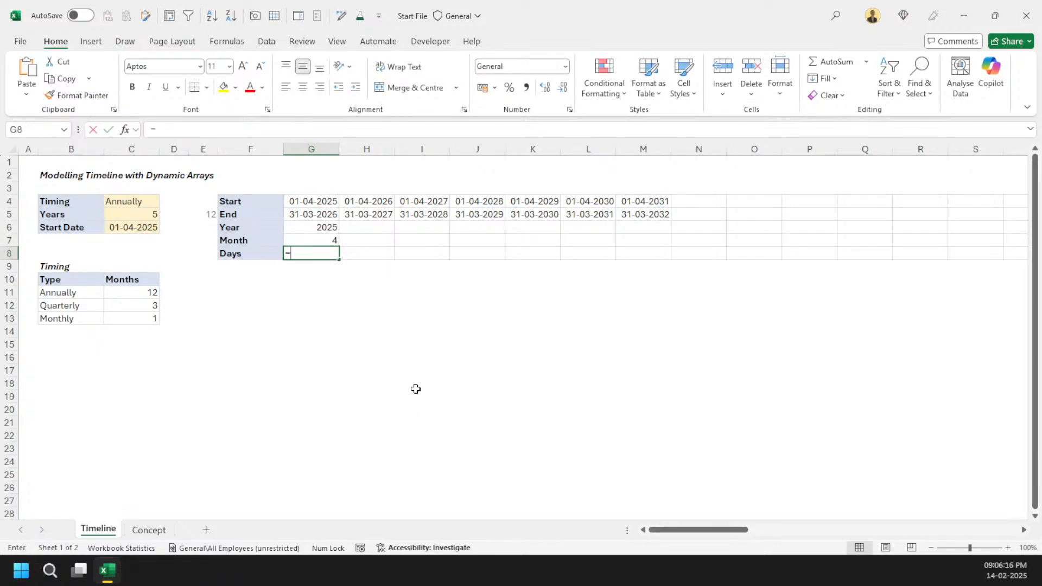
{"action": "key", "text": "Up"}
{"action": "key", "text": "Up"}
{"action": "key", "text": "Up"}
{"action": "type", "text": "-"}
{"action": "key", "text": "Up"}
{"action": "key", "text": "Up"}
{"action": "key", "text": "Up"}
{"action": "key", "text": "Up"}
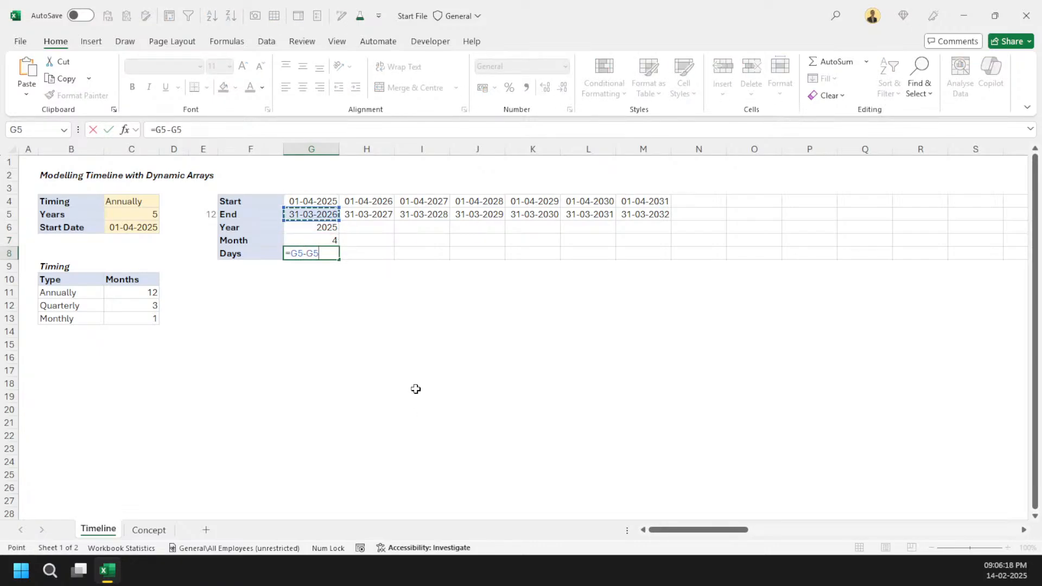
{"action": "type", "text": "+1"}
{"action": "key", "text": "ctrl+Return"}
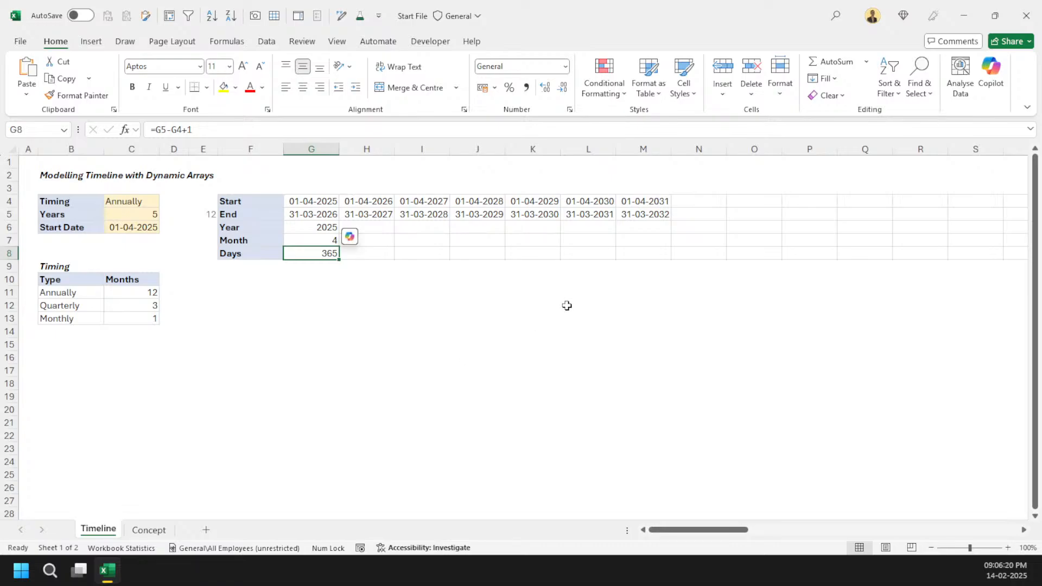
Step: Fill the Year, Month and Days formulas across to column M
{"action": "left_click_drag", "start_coordinate": [324, 228], "coordinate": [671, 259]}
{"action": "left_click", "coordinate": [592, 342]}
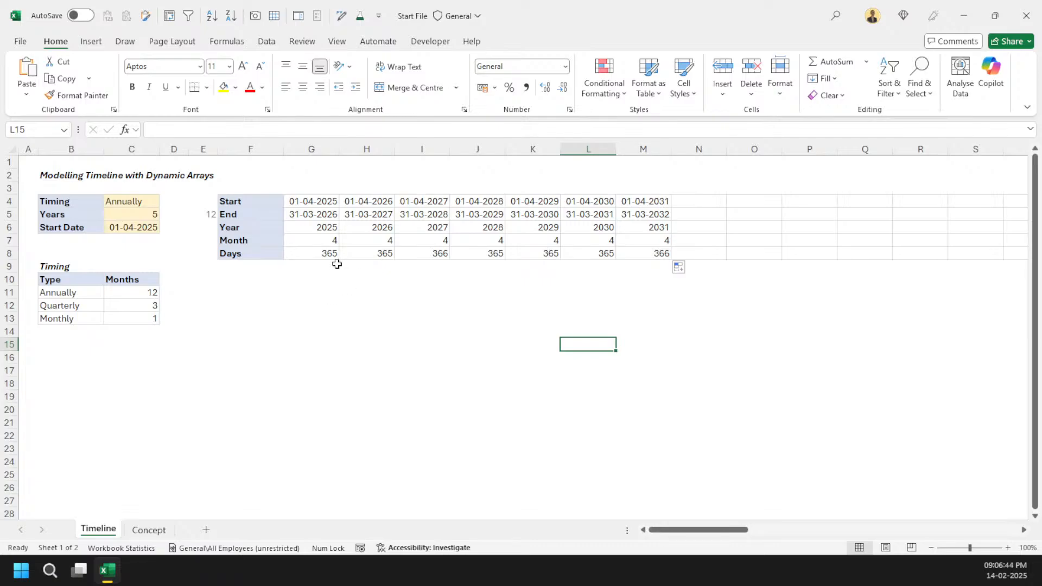
{"action": "left_click", "coordinate": [300, 268]}
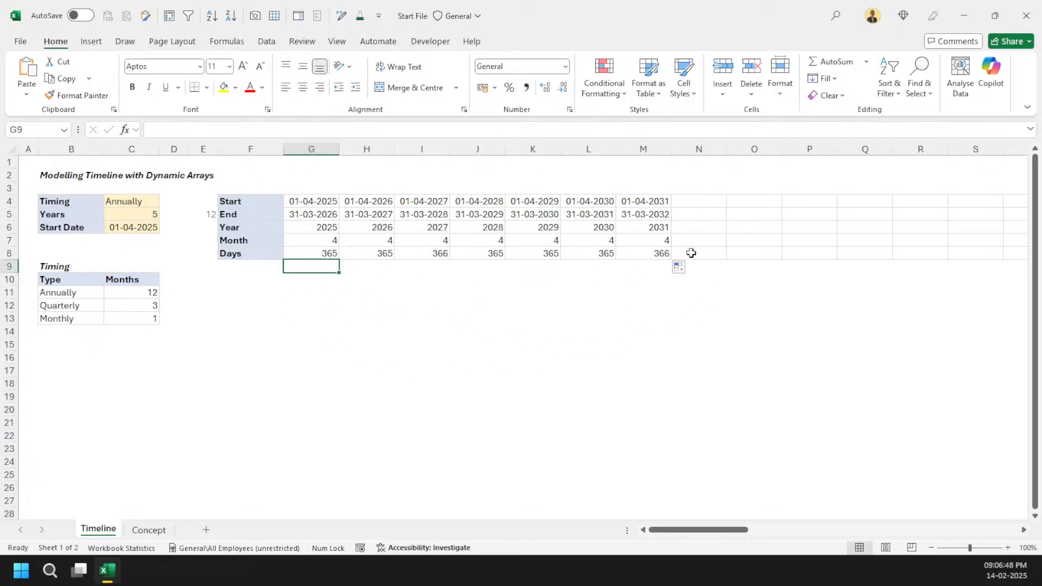
{"action": "left_click_drag", "start_coordinate": [328, 202], "coordinate": [700, 216]}
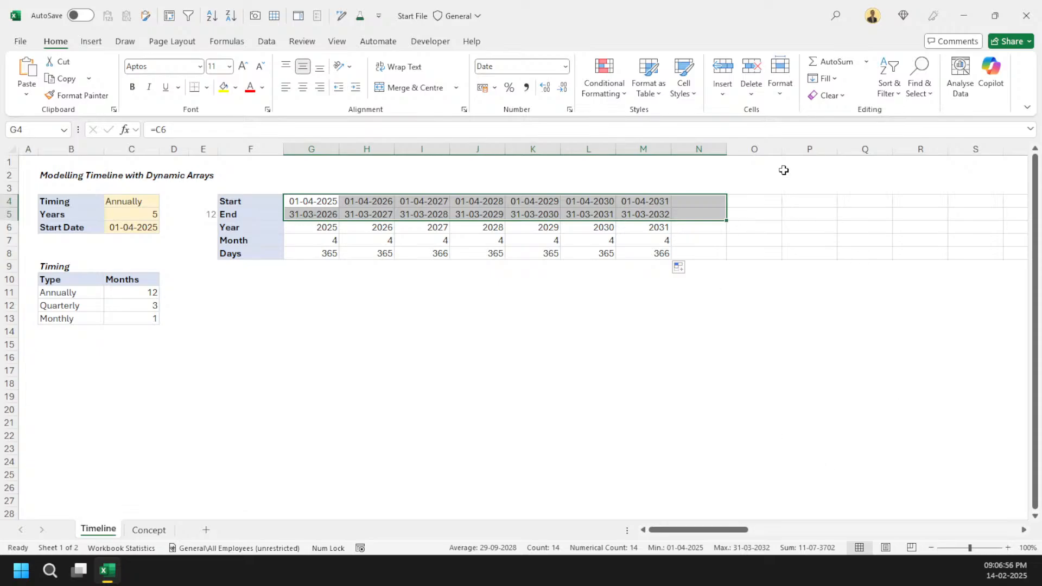
{"action": "left_click", "coordinate": [778, 202]}
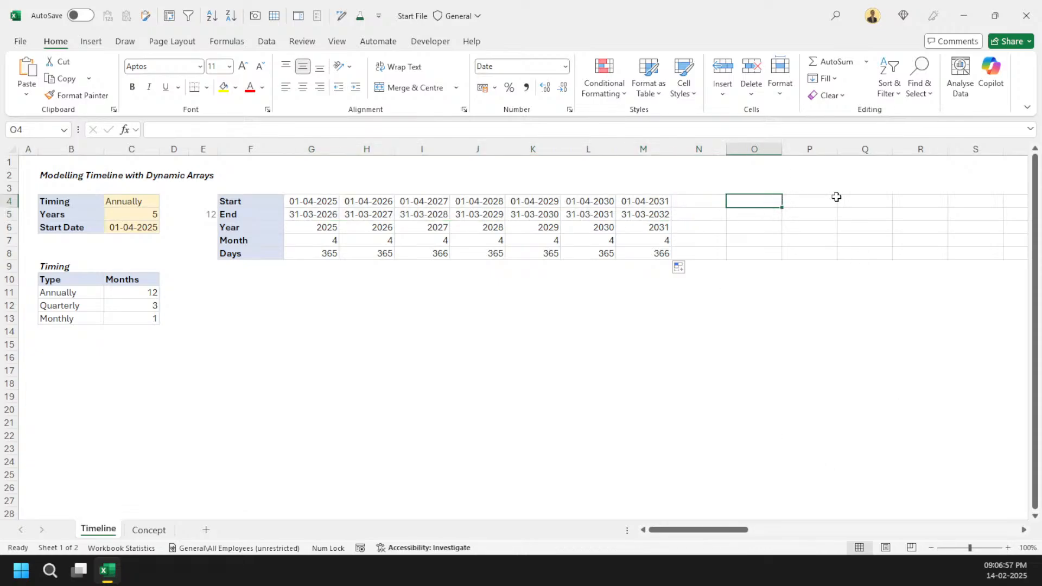
{"action": "left_click", "coordinate": [885, 198]}
{"action": "type", "text": "=\"\""}
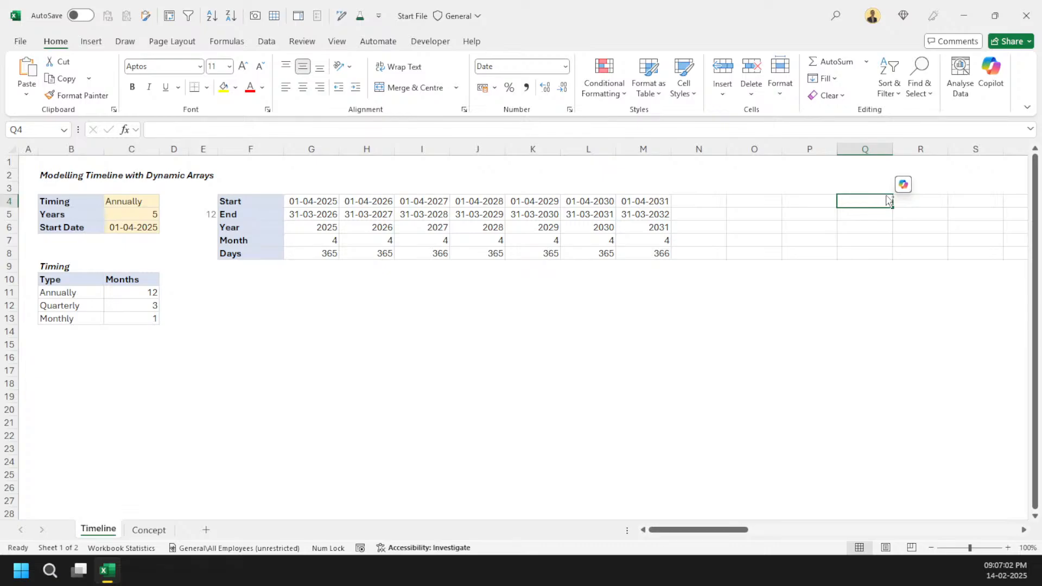
Step: Jump to the sheet's last column and check the workbook's file size in File Info
{"action": "key", "text": "ctrl+Right"}
{"action": "key", "text": "alt"}
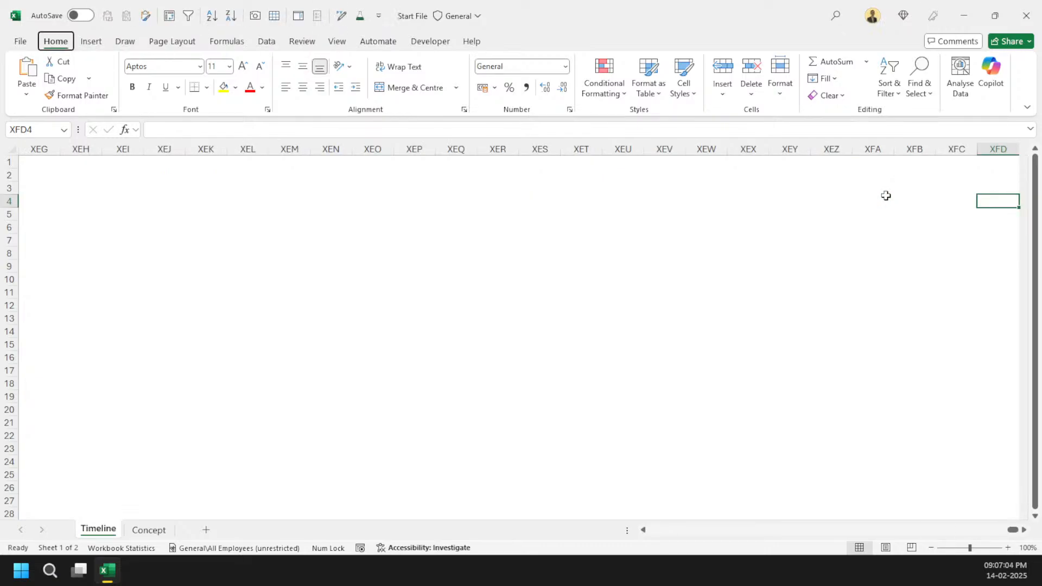
{"action": "key", "text": "f"}
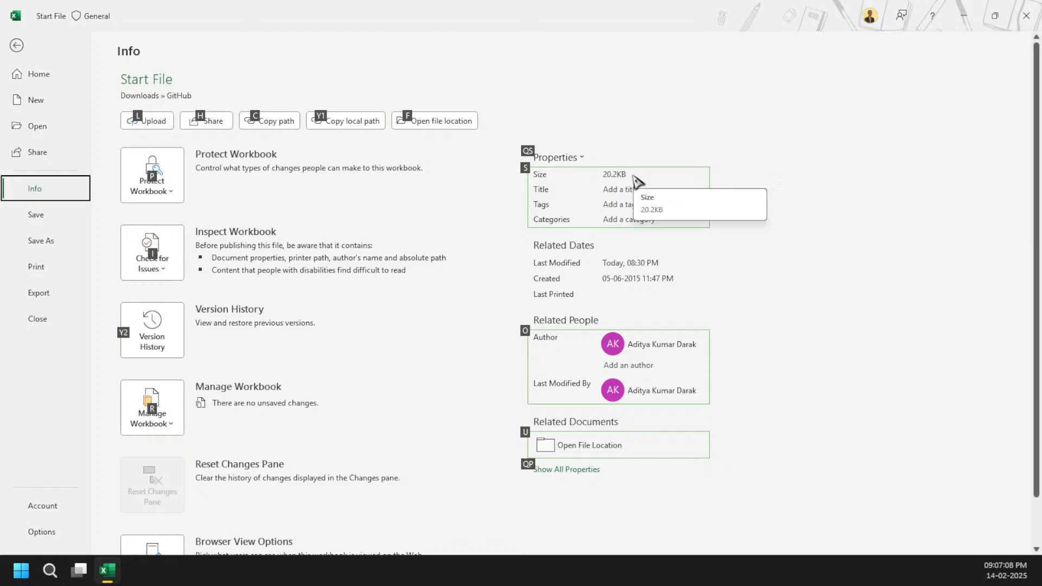
{"action": "key", "text": "Escape"}
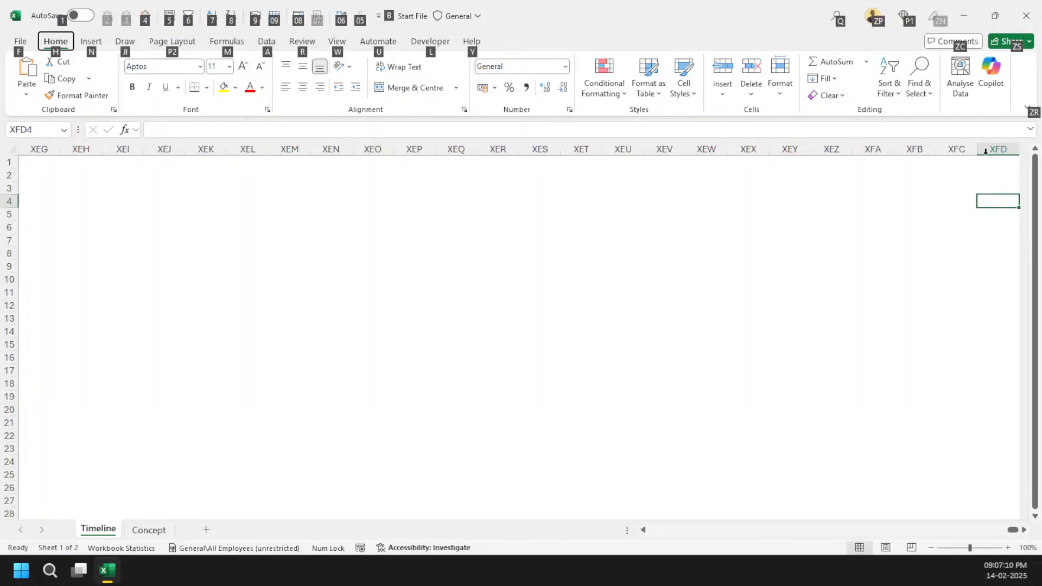
{"action": "key", "text": "Escape"}
Step: Fill the entire column XFD with the formula =""
{"action": "key", "text": "ctrl+space"}
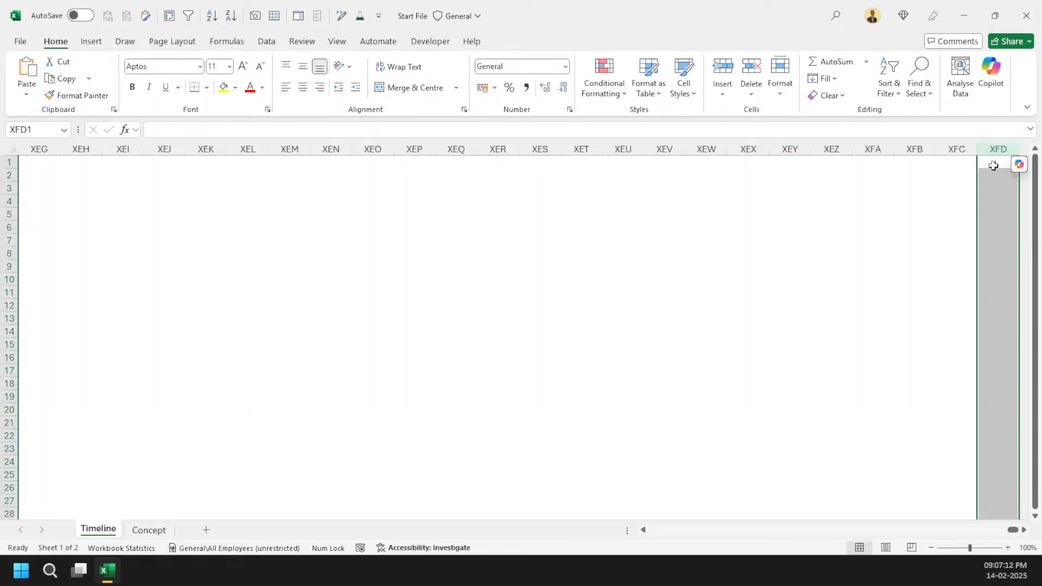
{"action": "type", "text": "=\"\""}
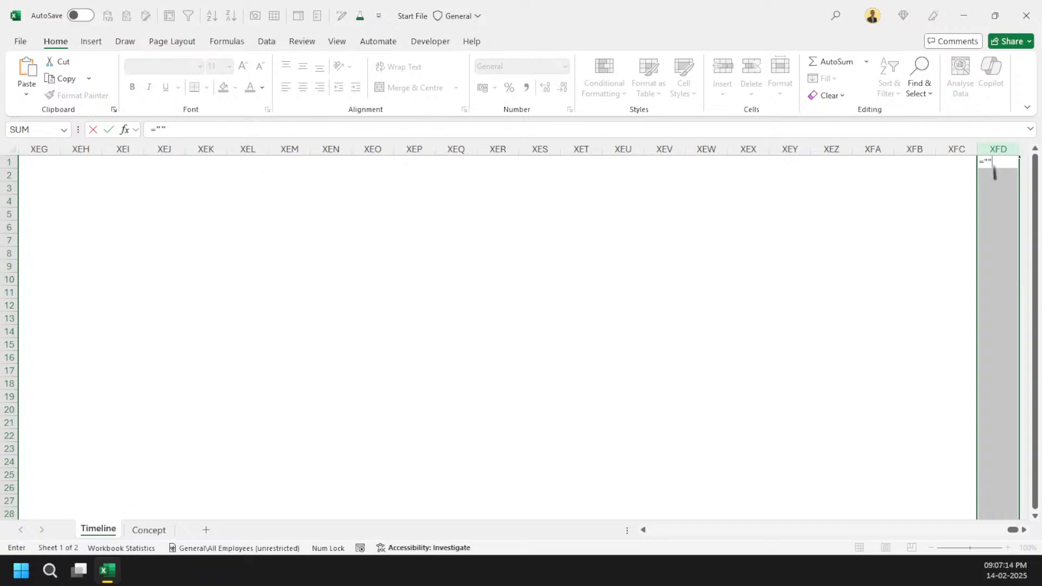
{"action": "key", "text": "ctrl+Return"}
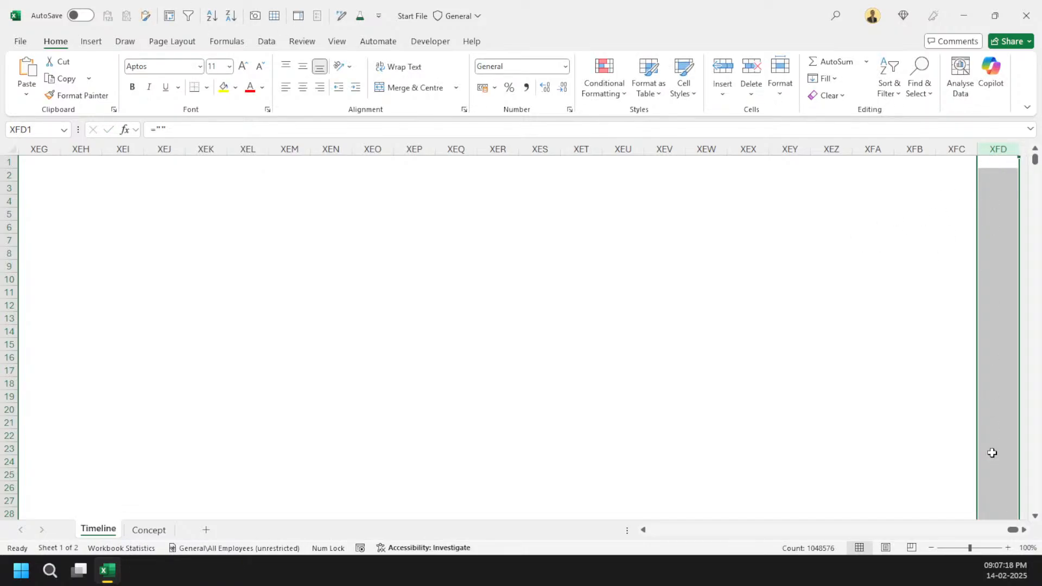
Step: Save the workbook from the File Info screen
{"action": "left_click", "coordinate": [752, 241]}
{"action": "key", "text": "alt"}
{"action": "key", "text": "f"}
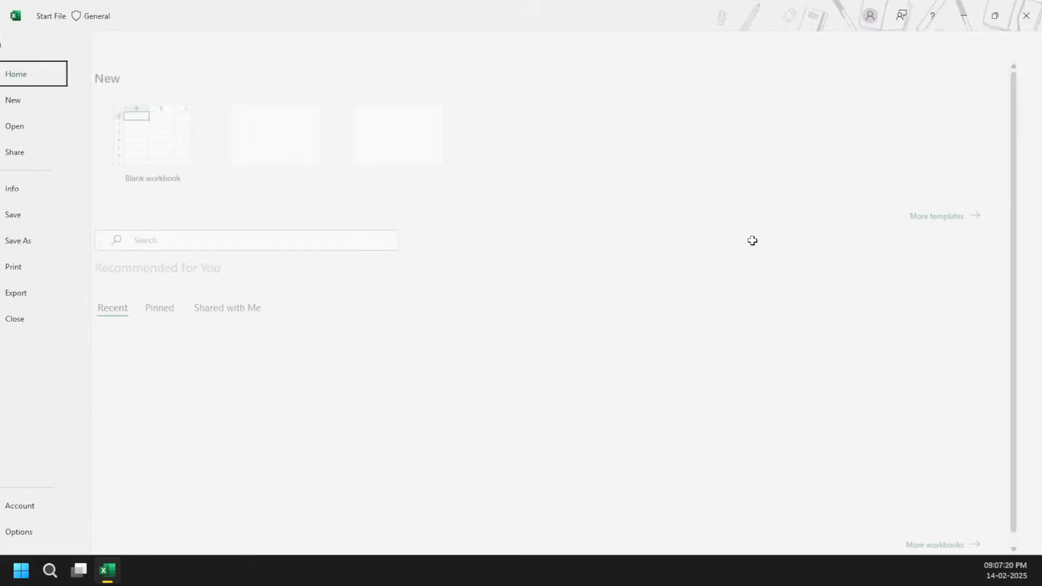
{"action": "key", "text": "i"}
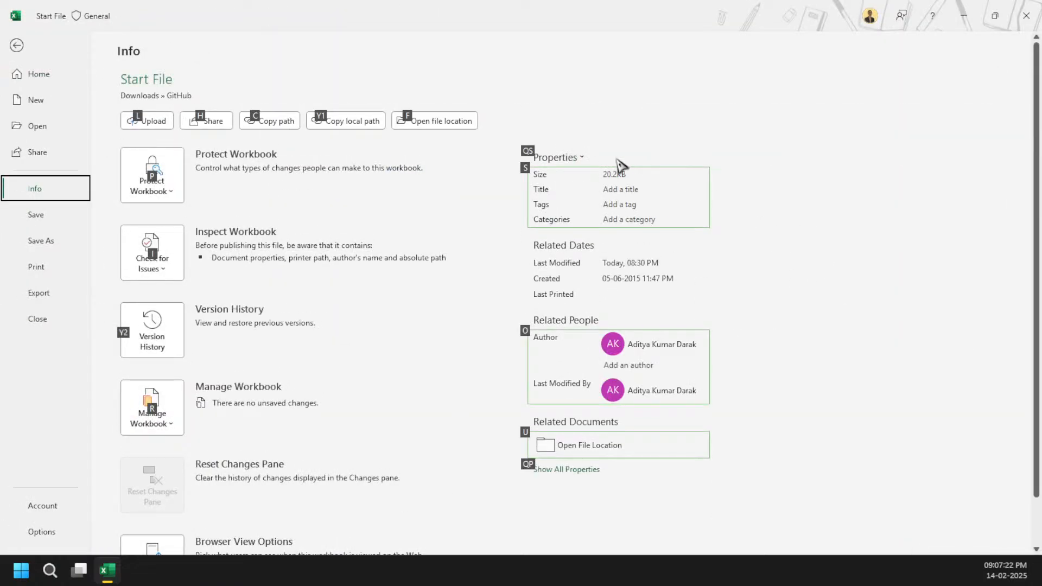
{"action": "key", "text": "s"}
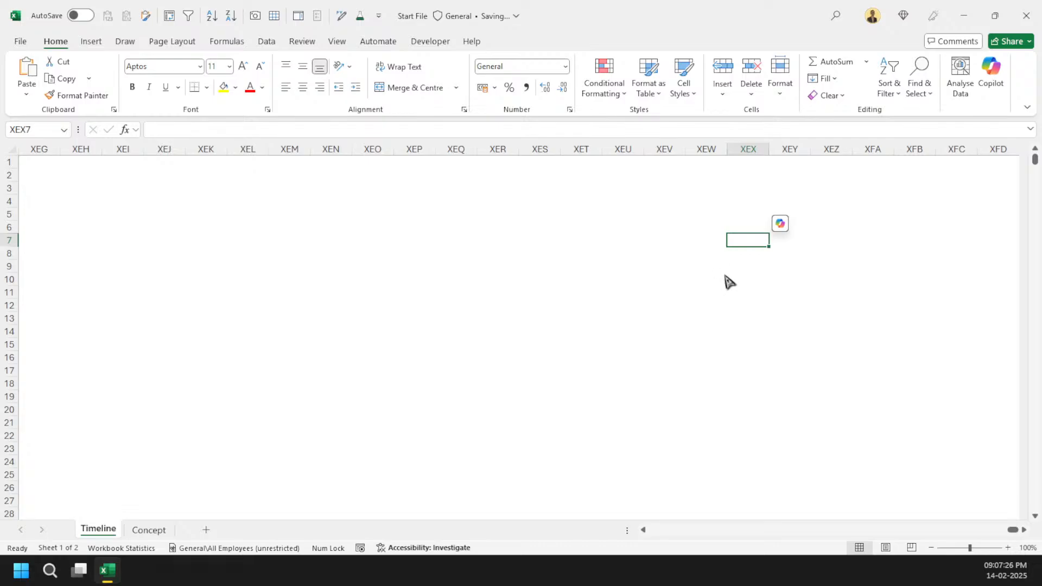
Step: Check the workbook's file size again in File Info
{"action": "key", "text": "alt"}
{"action": "key", "text": "f"}
{"action": "key", "text": "i"}
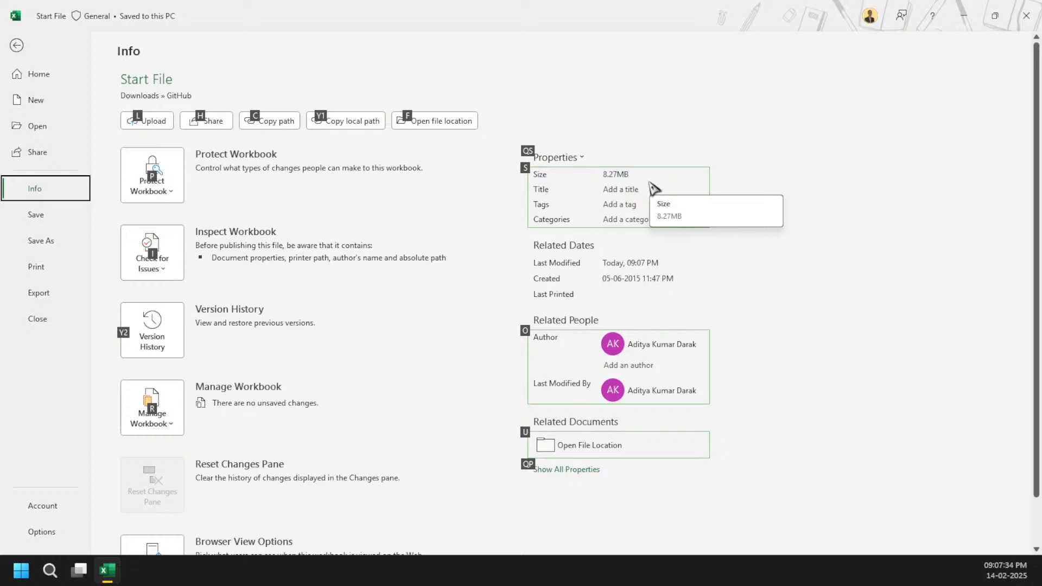
{"action": "key", "text": "Escape"}
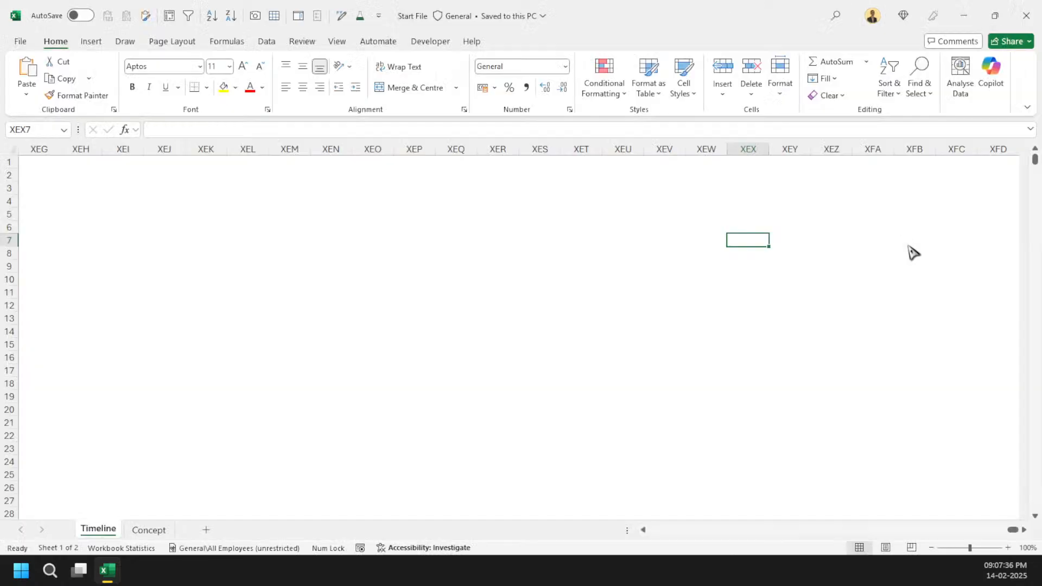
{"action": "key", "text": "Escape"}
{"action": "key", "text": "Up"}
{"action": "key", "text": "Up"}
{"action": "key", "text": "Up"}
{"action": "key", "text": "Up"}
{"action": "key", "text": "Up"}
{"action": "key", "text": "Up"}
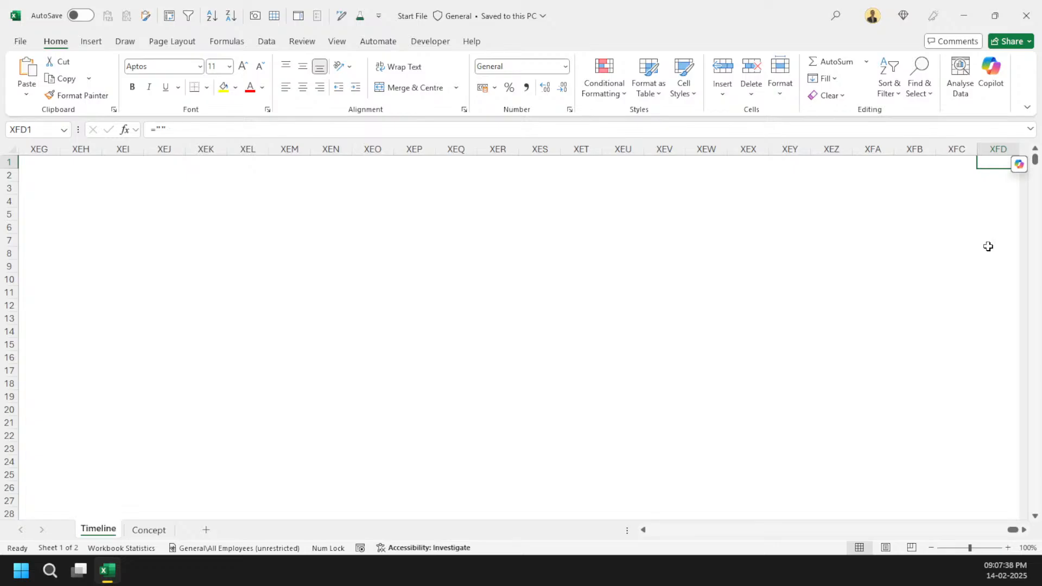
{"action": "key", "text": "ctrl+space"}
{"action": "key", "text": "ctrl+Home"}
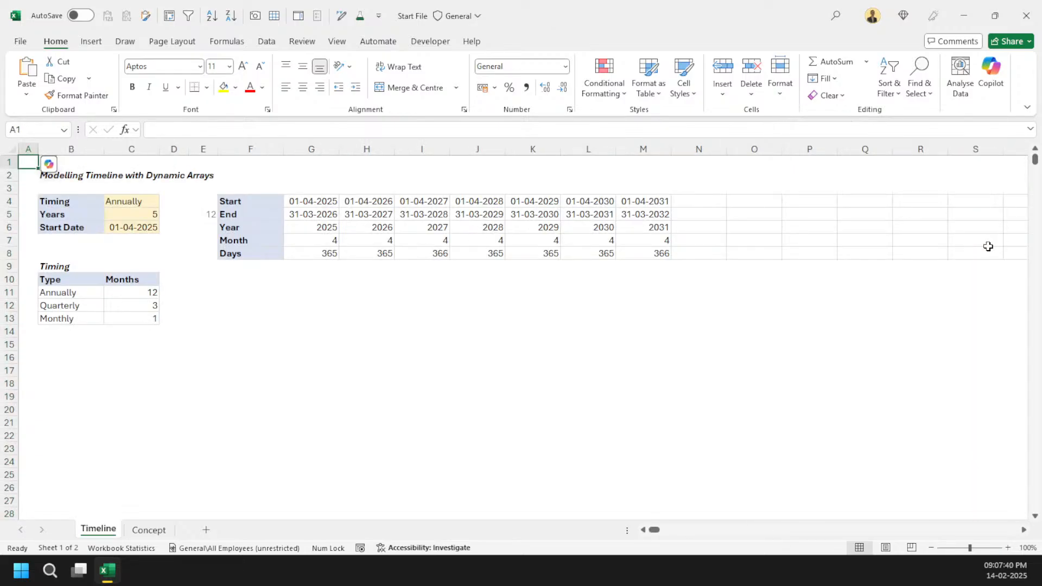
{"action": "key", "text": "Right"}
{"action": "key", "text": "Right"}
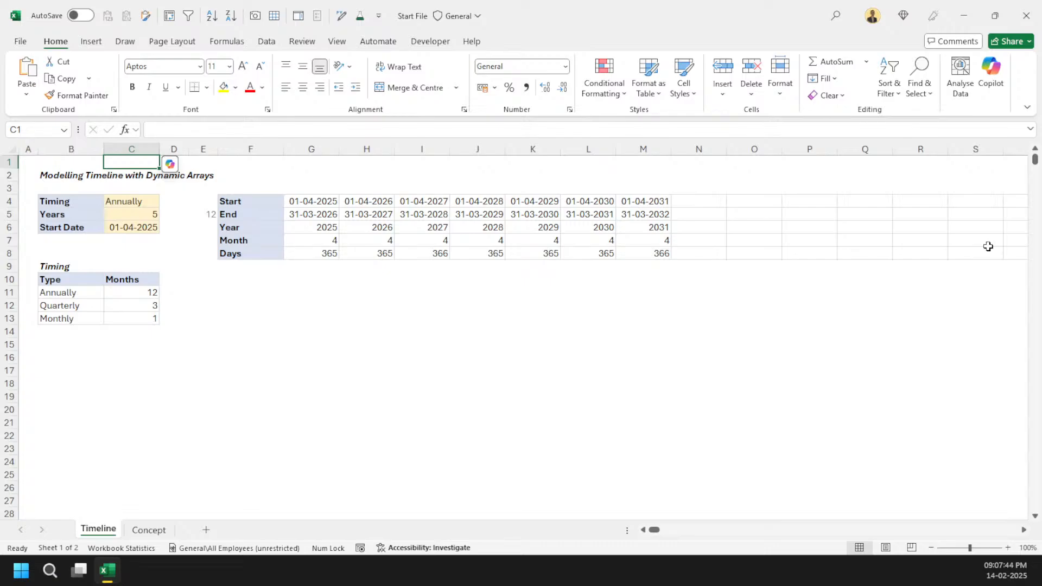
Step: Append + 1 to the end-date formula in H5
{"action": "left_click", "coordinate": [324, 214]}
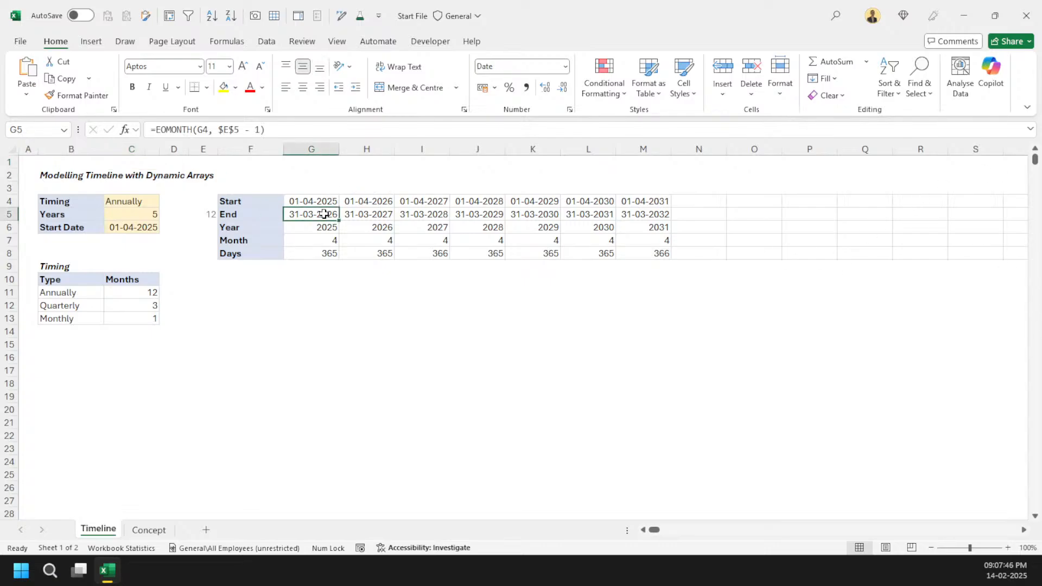
{"action": "left_click", "coordinate": [401, 212]}
{"action": "left_click", "coordinate": [370, 206]}
{"action": "left_click", "coordinate": [372, 215]}
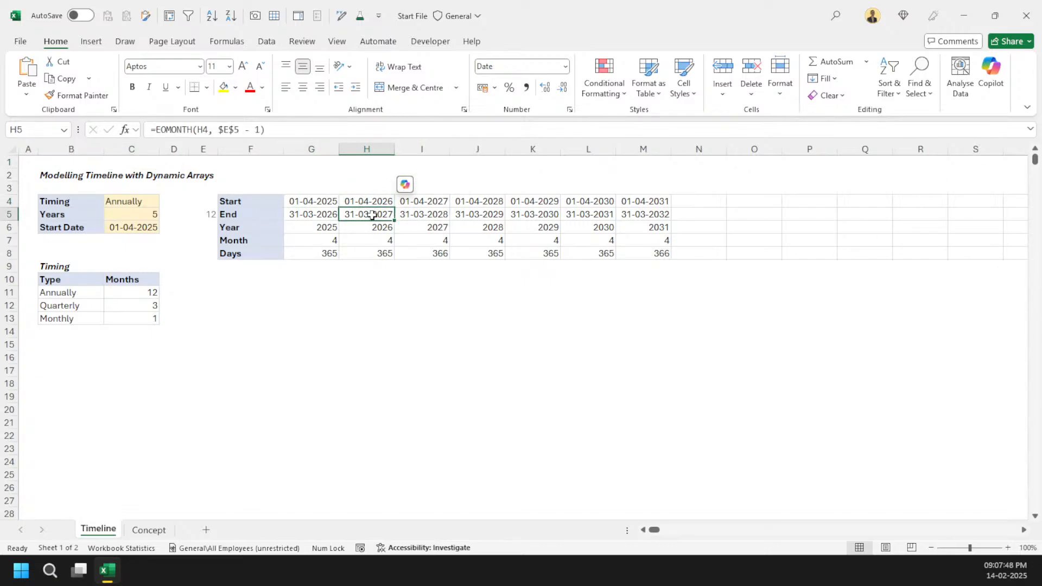
{"action": "left_click", "coordinate": [305, 131]}
{"action": "type", "text": "+ 1"}
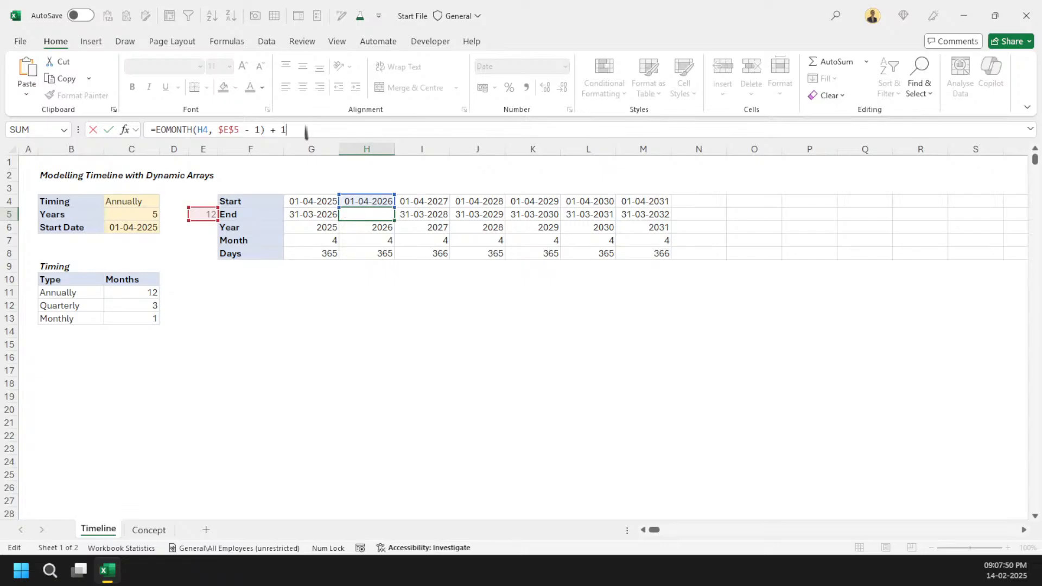
{"action": "key", "text": "Return"}
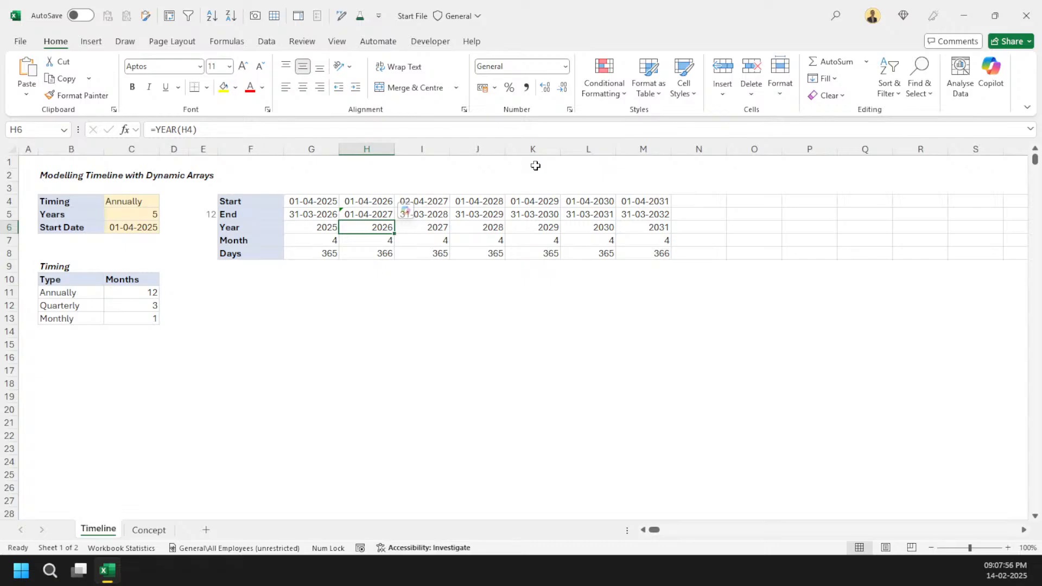
Step: Clear the whole timeline block G4:M8 on the Timeline sheet
{"action": "left_click", "coordinate": [321, 202]}
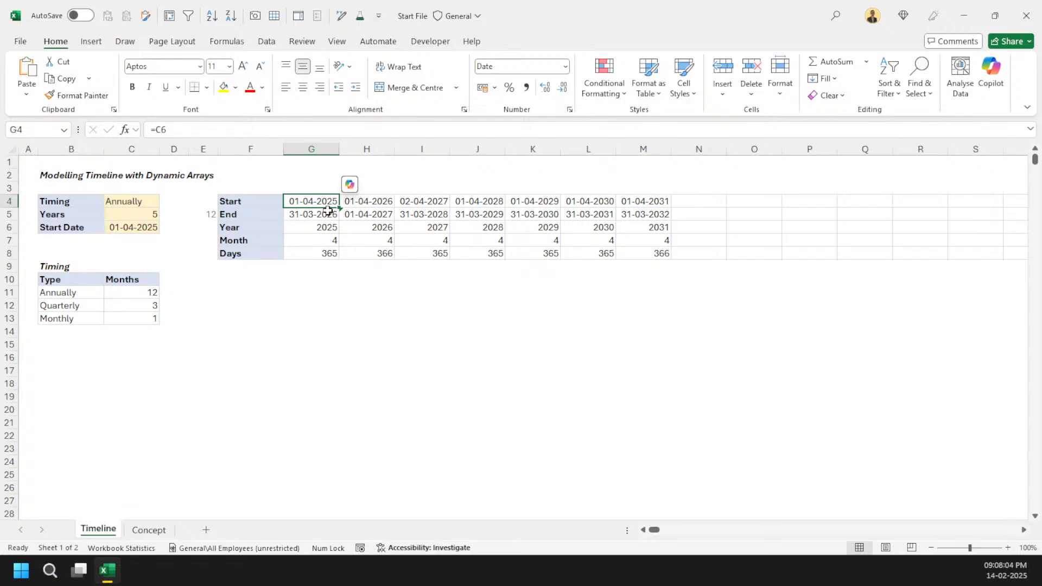
{"action": "mouse_move", "coordinate": [313, 203]}
{"action": "left_mouse_down"}
{"action": "mouse_move", "coordinate": [614, 261]}
{"action": "mouse_move", "coordinate": [651, 252]}
{"action": "left_mouse_up"}
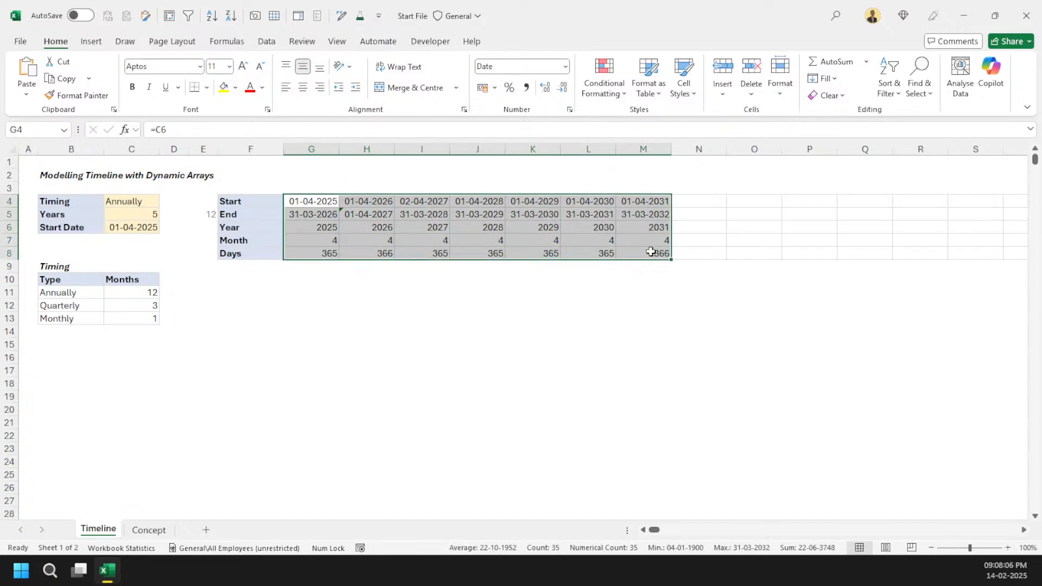
{"action": "key", "text": "Delete"}
{"action": "key", "text": "ctrl+Home"}
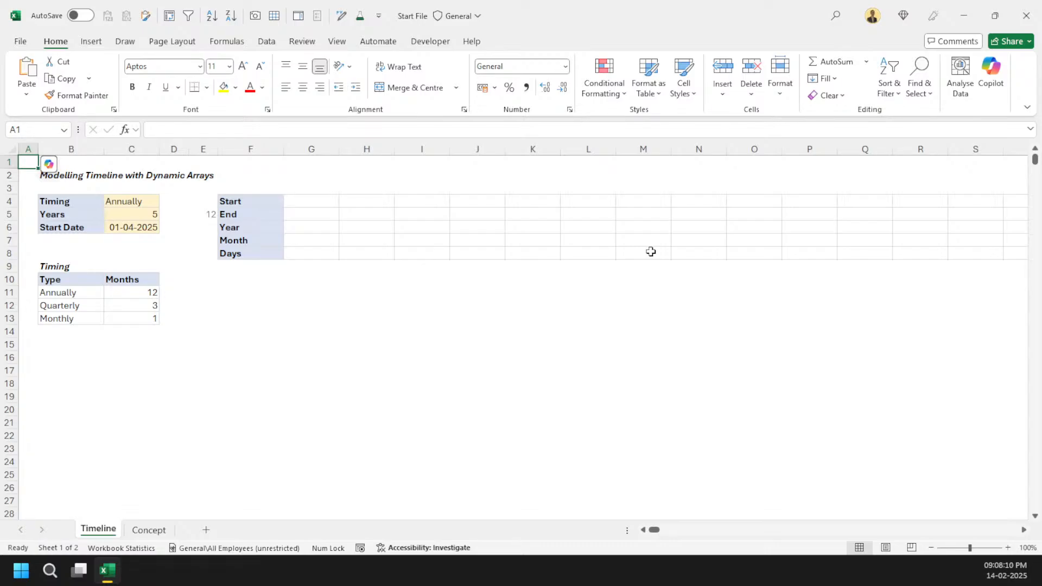
Step: On the Concept sheet, enter =VLOOKUP(C2,B9:C11,2,FALSE) in the type cell C14
{"action": "key", "text": "ctrl+Page_Down"}
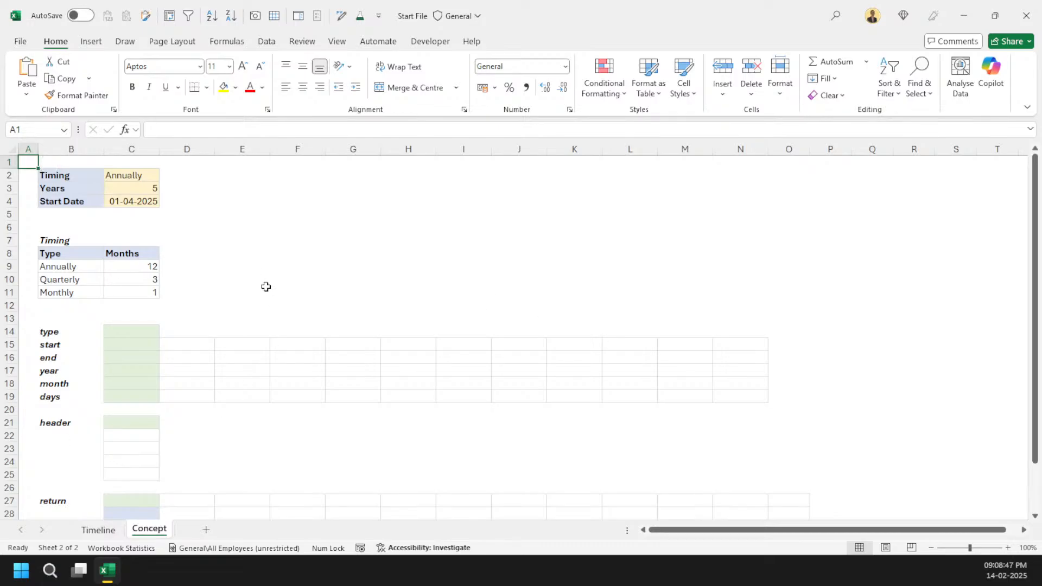
{"action": "left_click", "coordinate": [137, 332]}
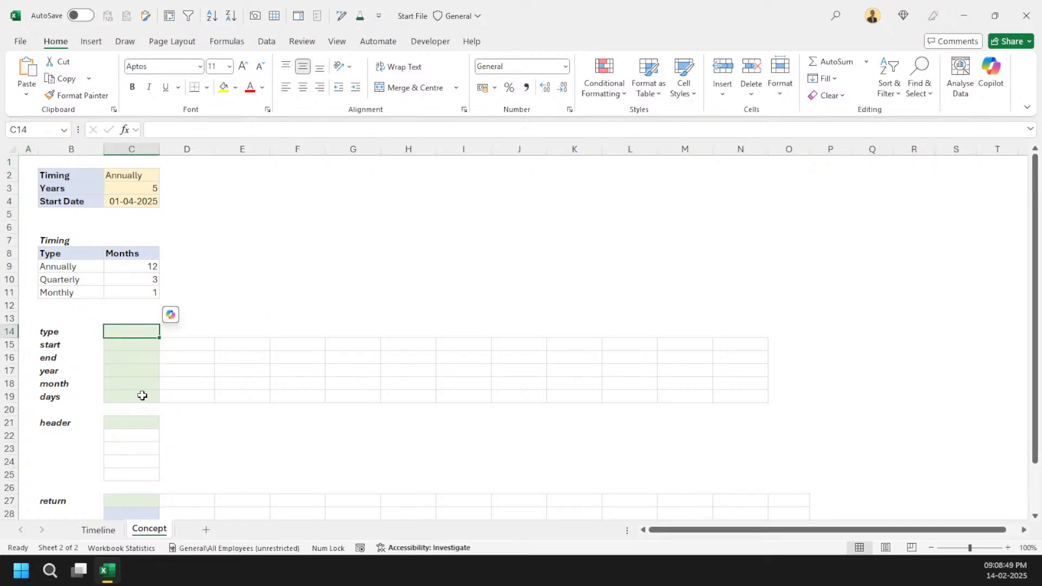
{"action": "type", "text": "=vl"}
{"action": "key", "text": "Tab"}
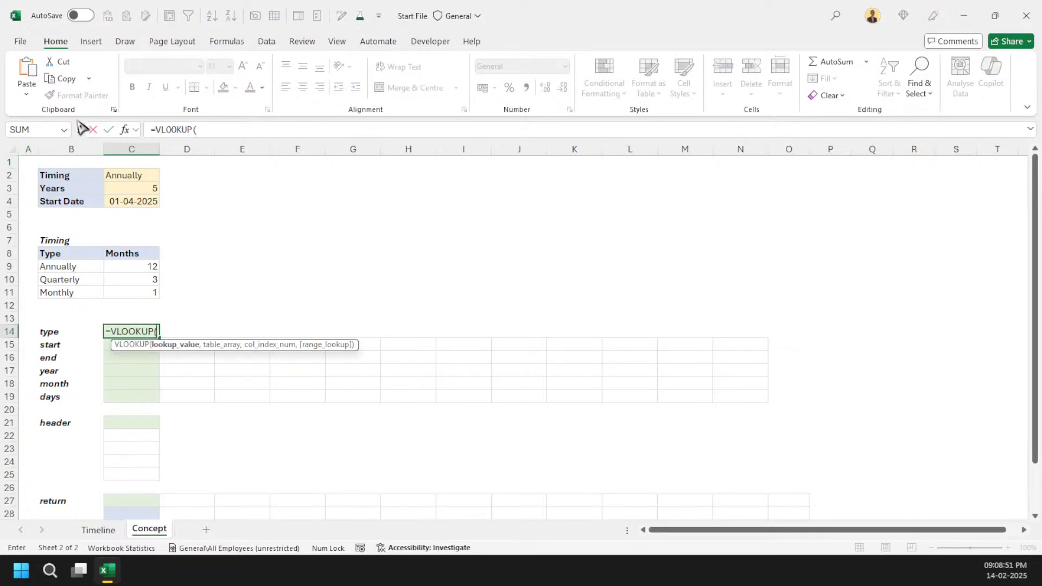
{"action": "left_click", "coordinate": [112, 175]}
{"action": "type", "text": ","}
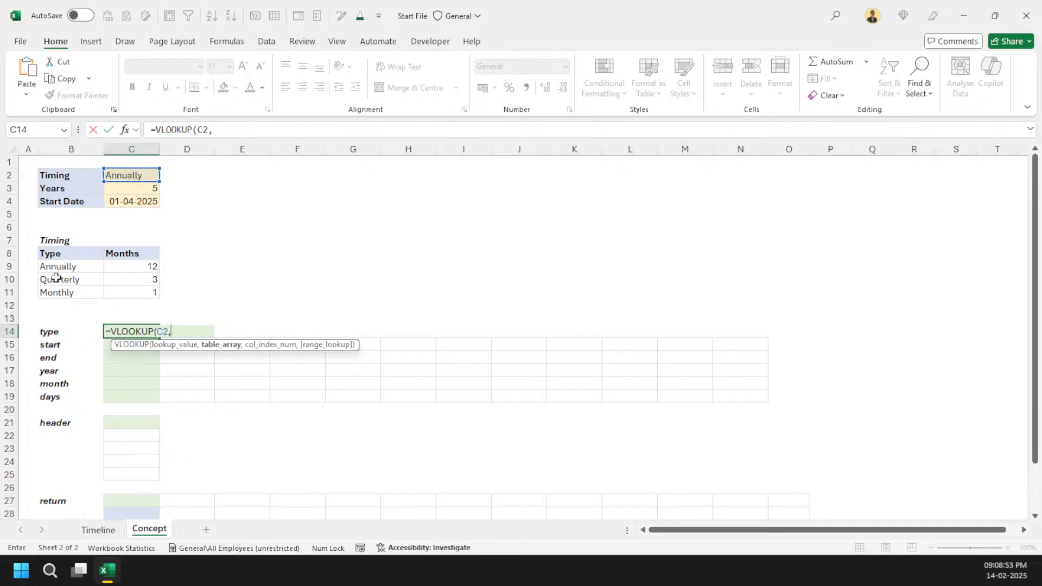
{"action": "left_click_drag", "start_coordinate": [56, 263], "coordinate": [124, 284]}
{"action": "type", "text": ","}
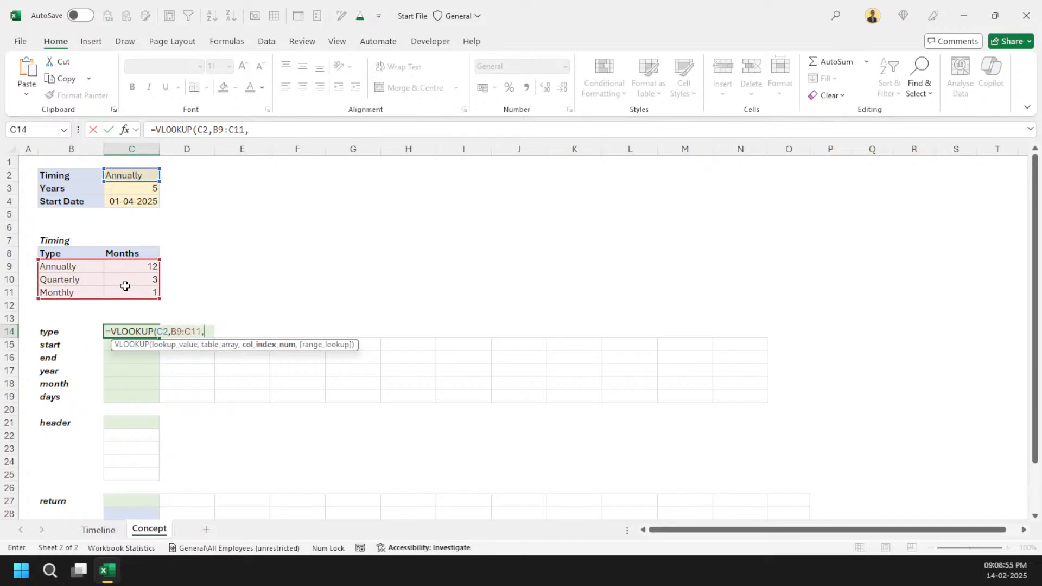
{"action": "type", "text": "2,"}
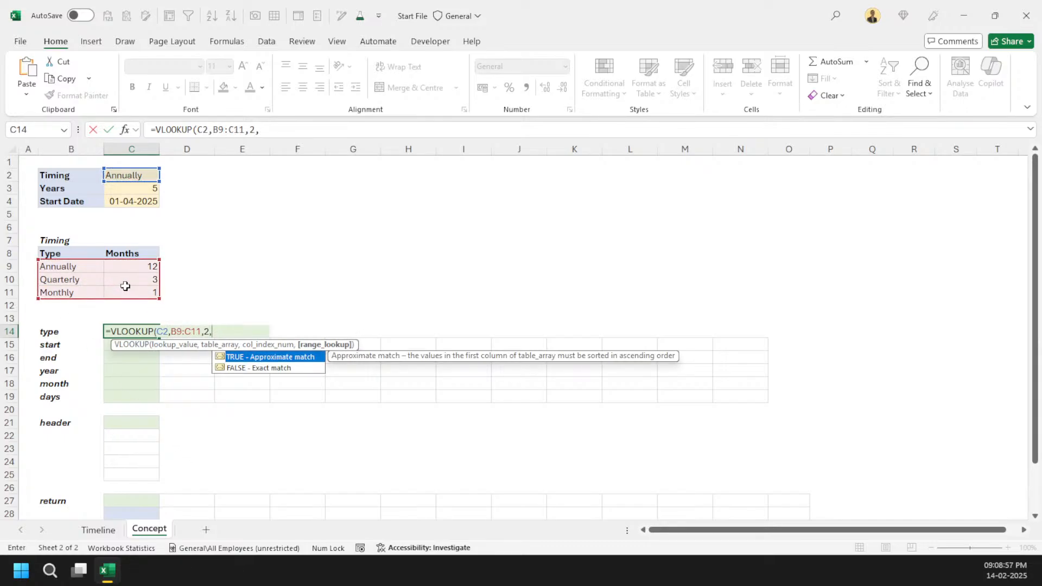
{"action": "key", "text": "Down"}
{"action": "key", "text": "Tab"}
{"action": "key", "text": "ctrl+Return"}
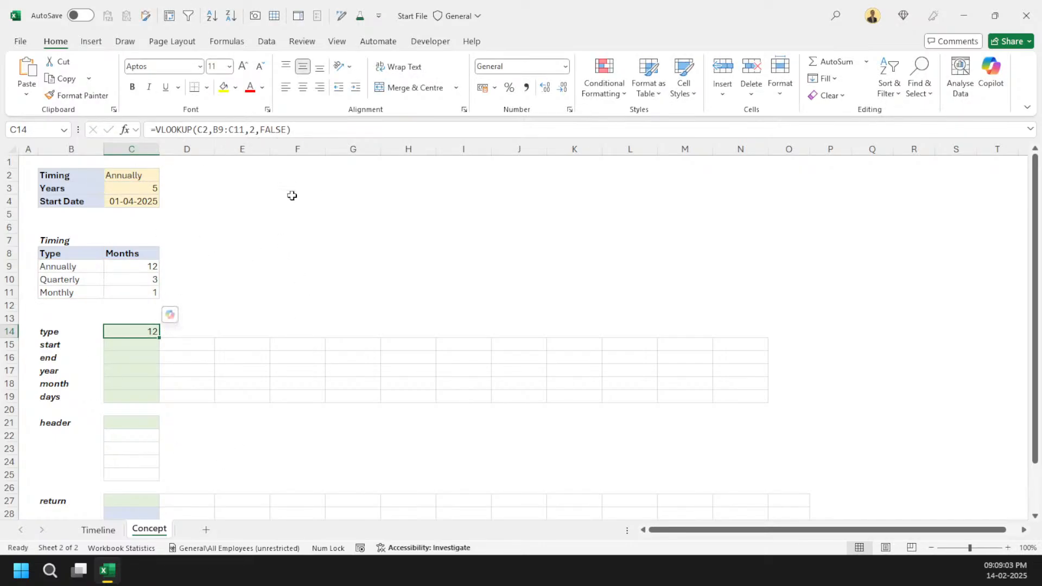
Step: Convert the B9:C11 lookup range in C14's formula into an array constant
{"action": "double_click", "coordinate": [225, 130]}
{"action": "key", "text": "F9"}
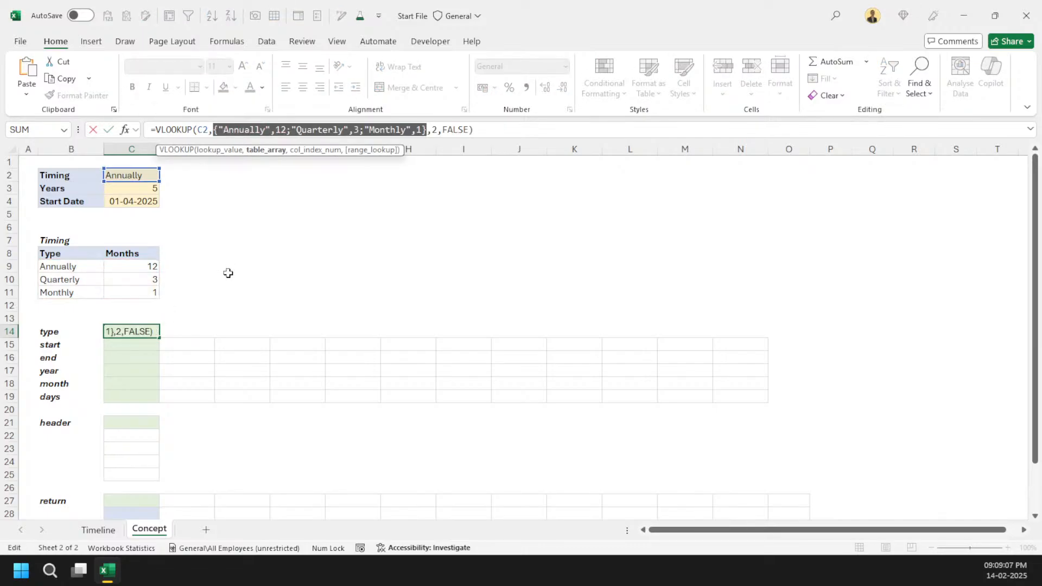
{"action": "key", "text": "ctrl+Return"}
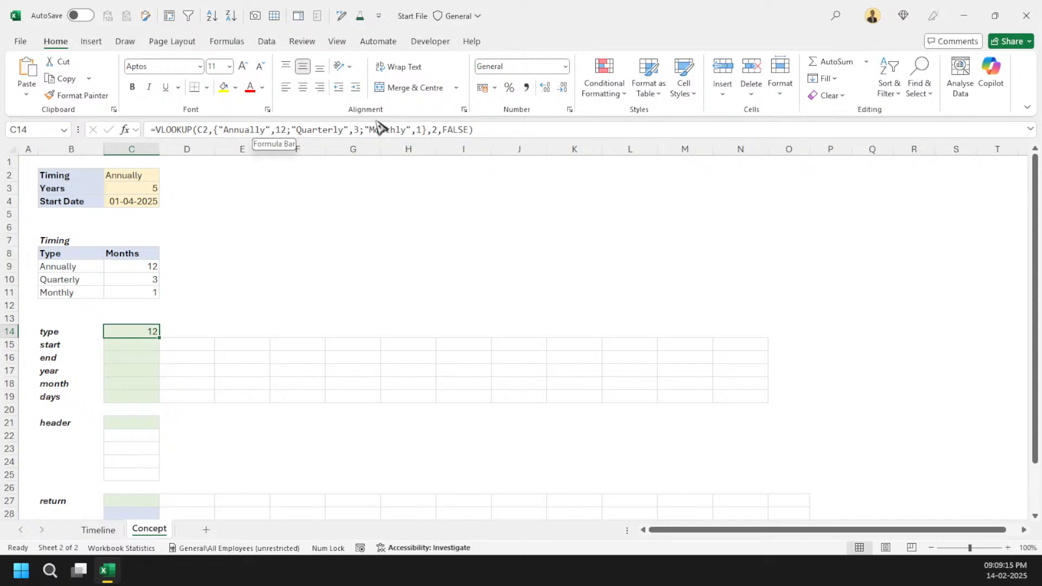
{"action": "left_click_drag", "start_coordinate": [498, 130], "coordinate": [145, 129]}
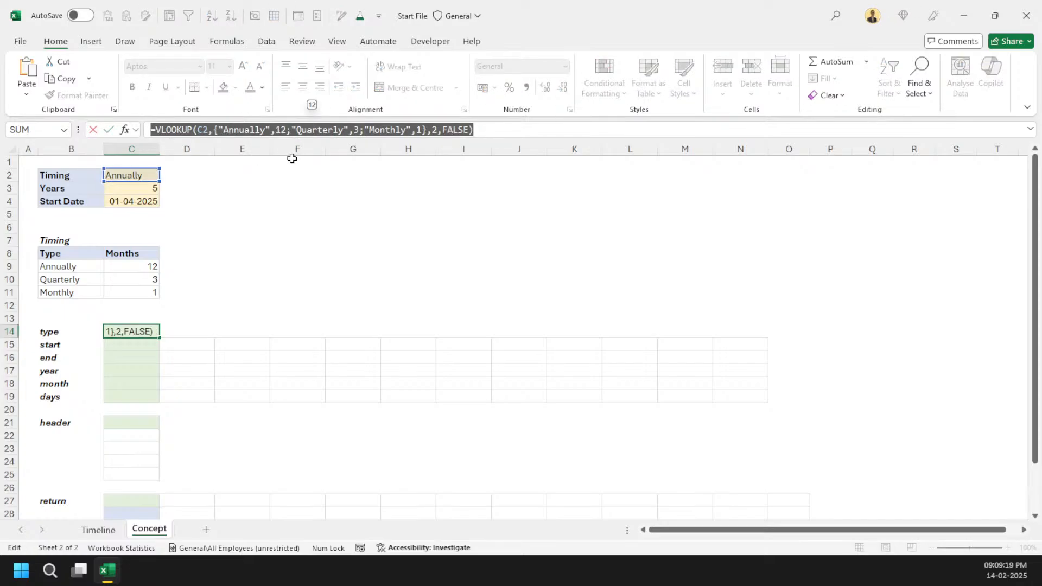
{"action": "key", "text": "Escape"}
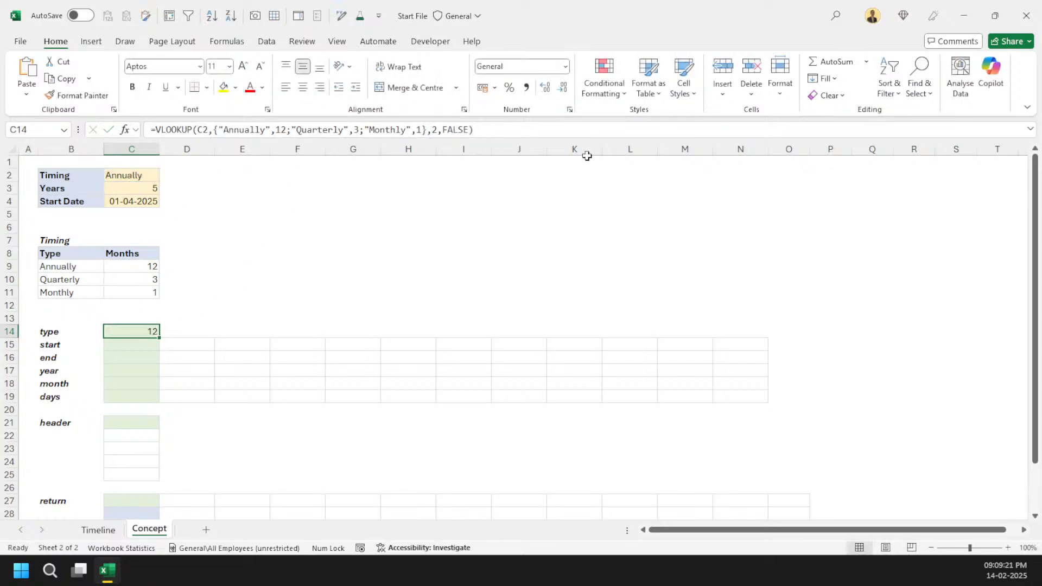
{"action": "left_click_drag", "start_coordinate": [560, 129], "coordinate": [146, 129]}
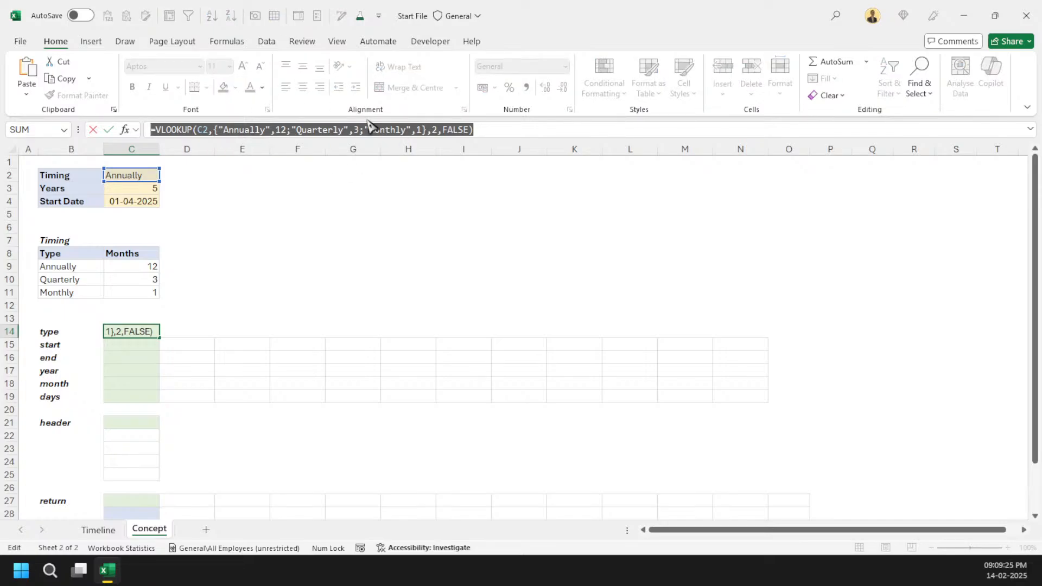
{"action": "key", "text": "Escape"}
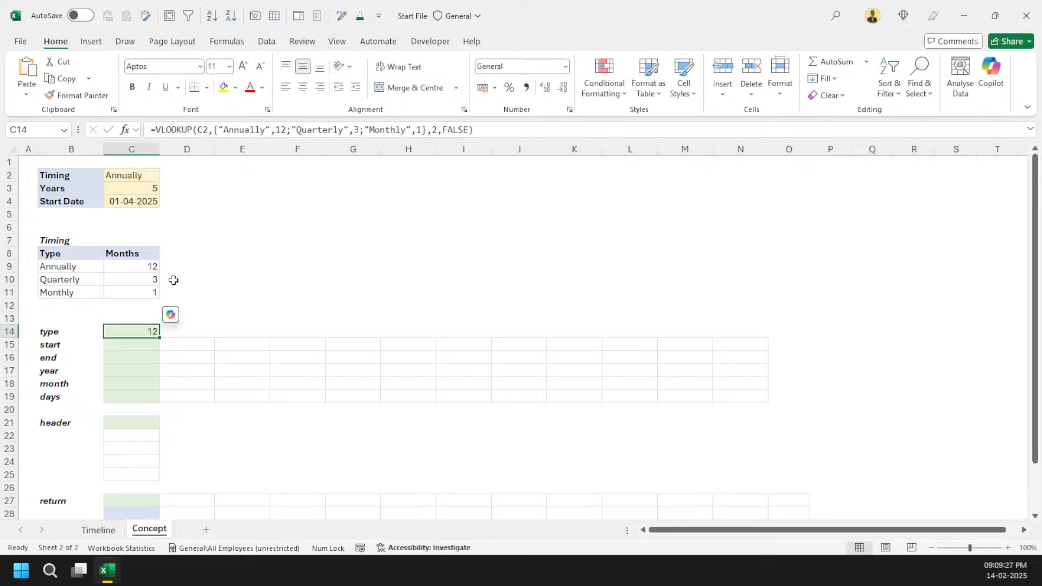
Step: Set the Timing input to Monthly with Years at 1
{"action": "left_click", "coordinate": [137, 349]}
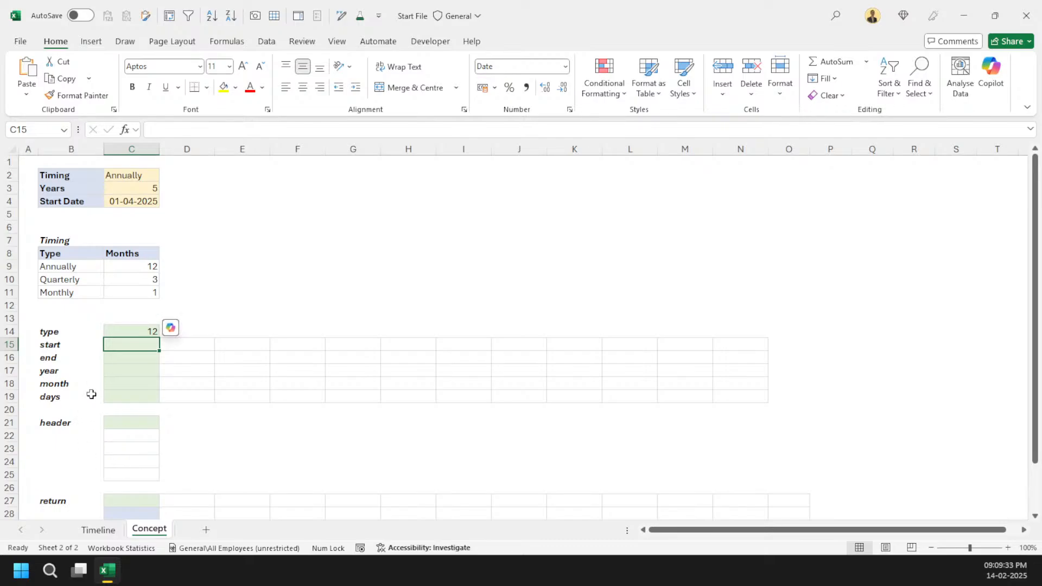
{"action": "left_click", "coordinate": [97, 530]}
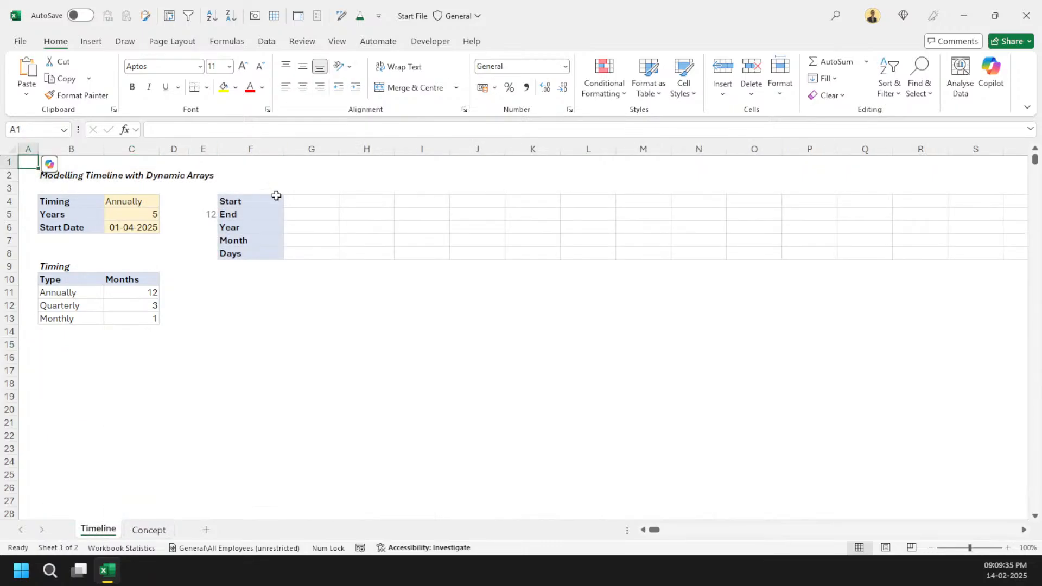
{"action": "left_click", "coordinate": [326, 205]}
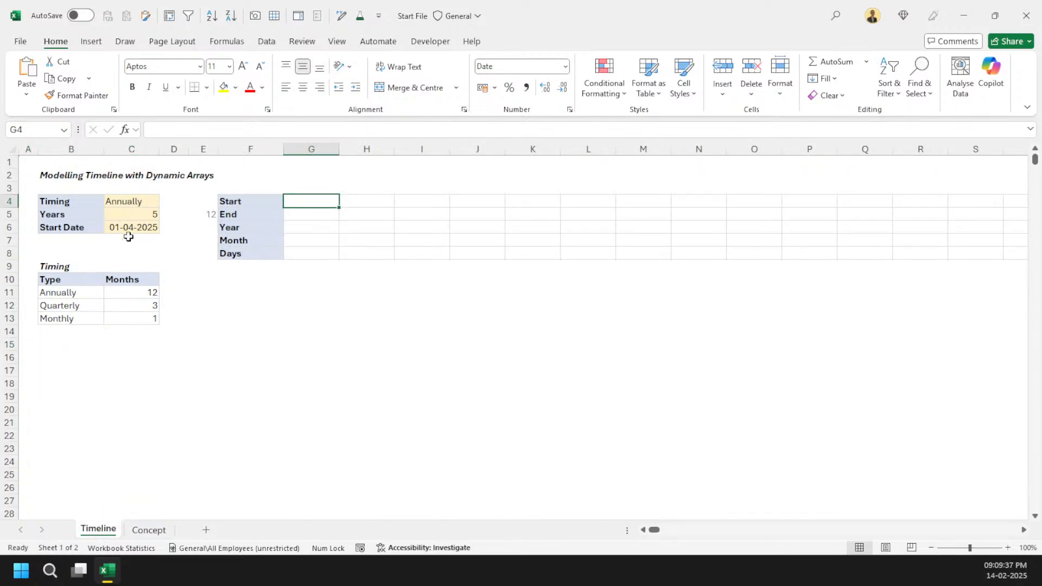
{"action": "left_click", "coordinate": [149, 530]}
{"action": "left_click", "coordinate": [135, 202]}
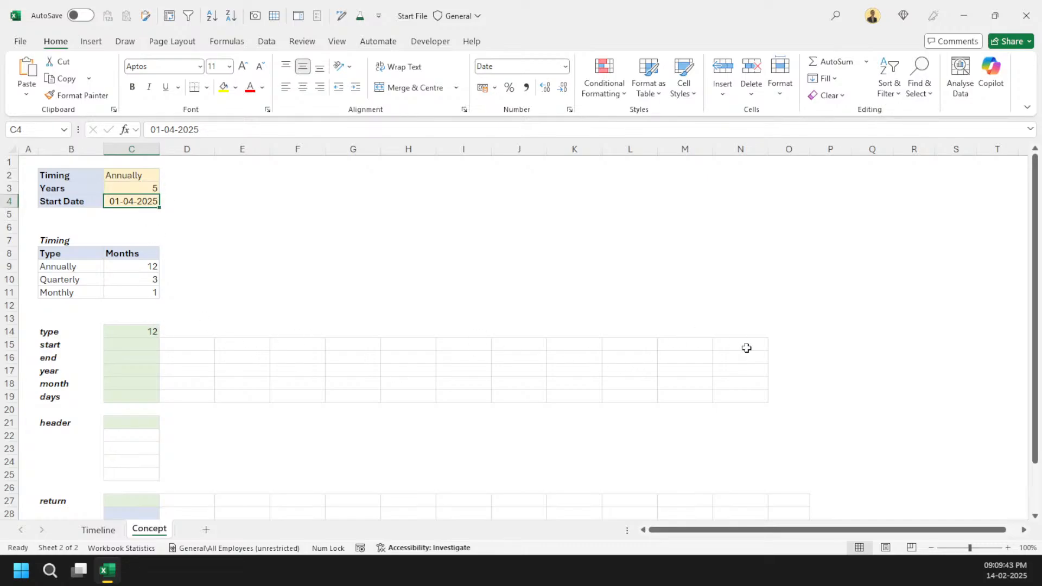
{"action": "left_click", "coordinate": [115, 190]}
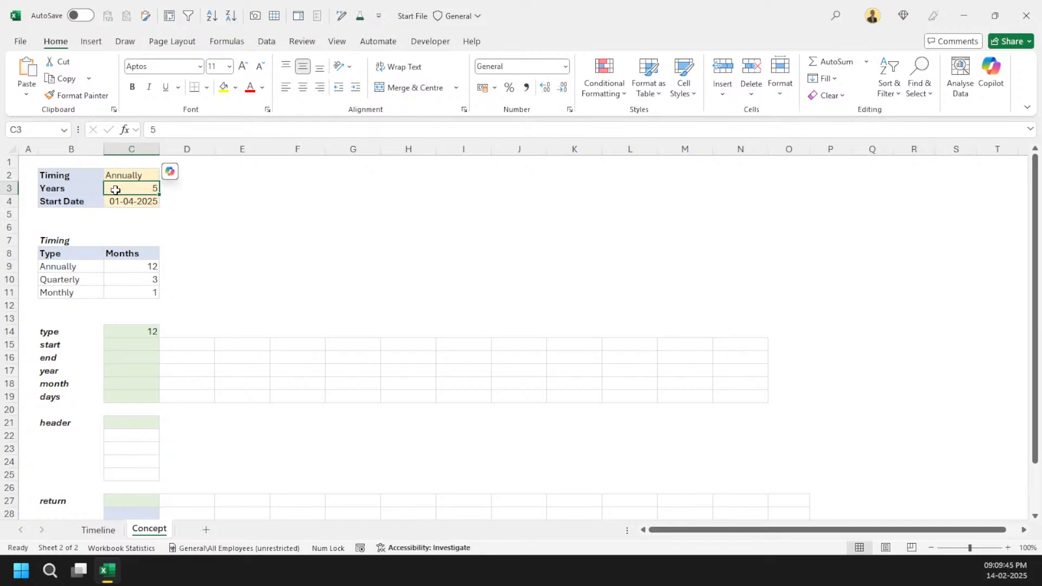
{"action": "key", "text": "Up"}
{"action": "key", "text": "alt+Down"}
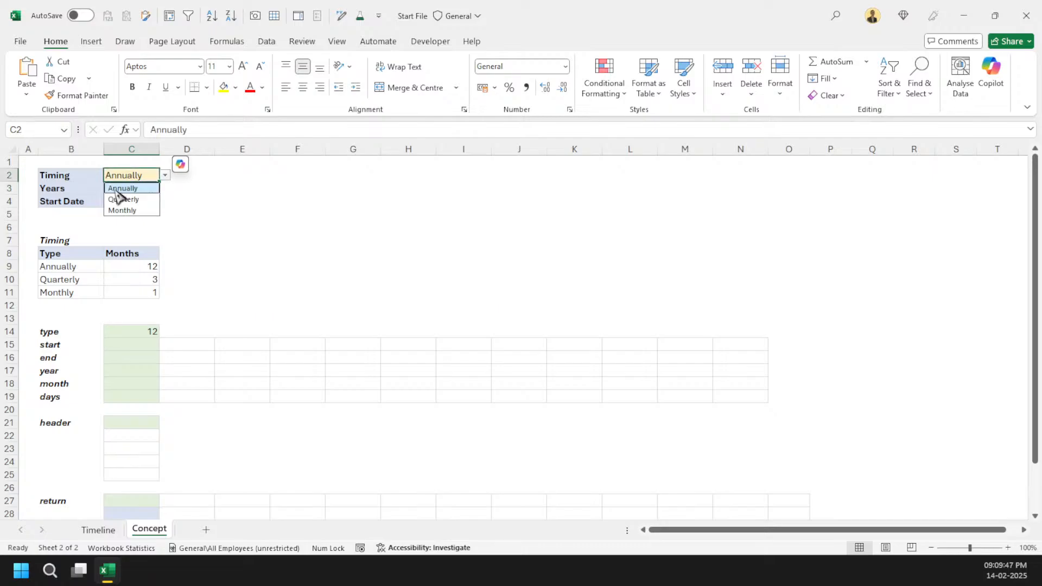
{"action": "key", "text": "Return"}
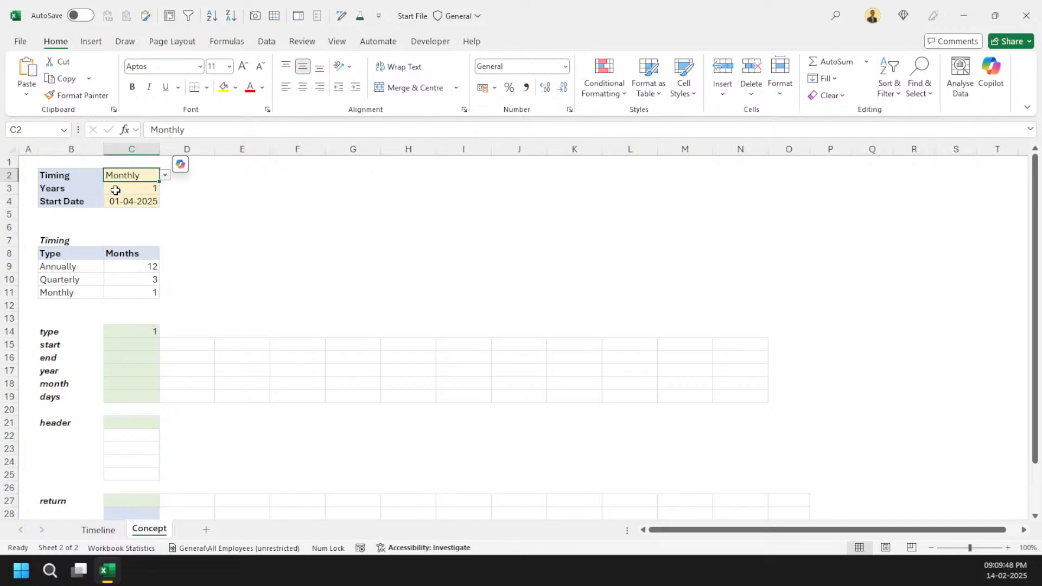
{"action": "left_click", "coordinate": [128, 341]}
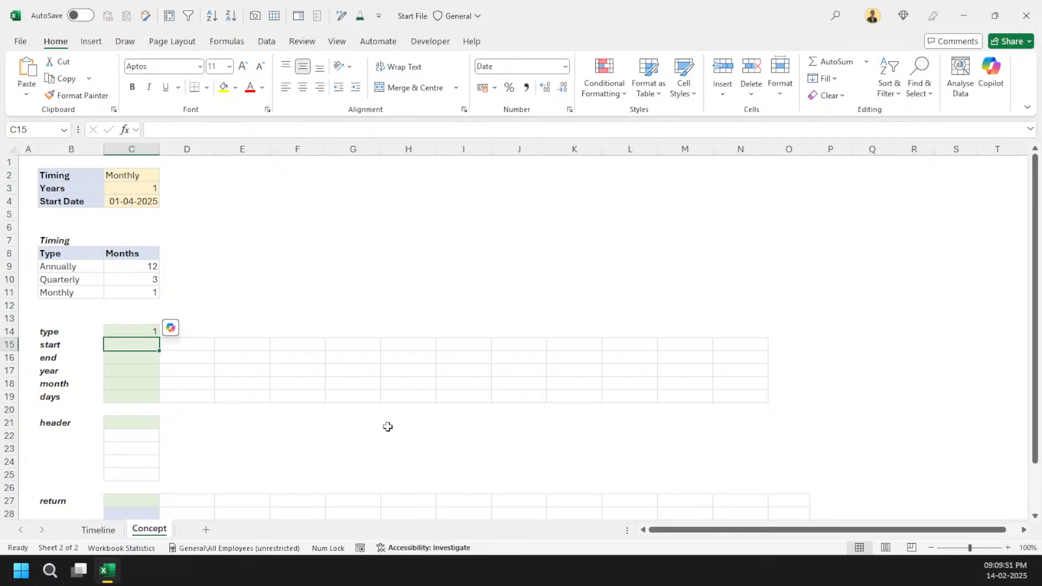
{"action": "type", "text": "="}
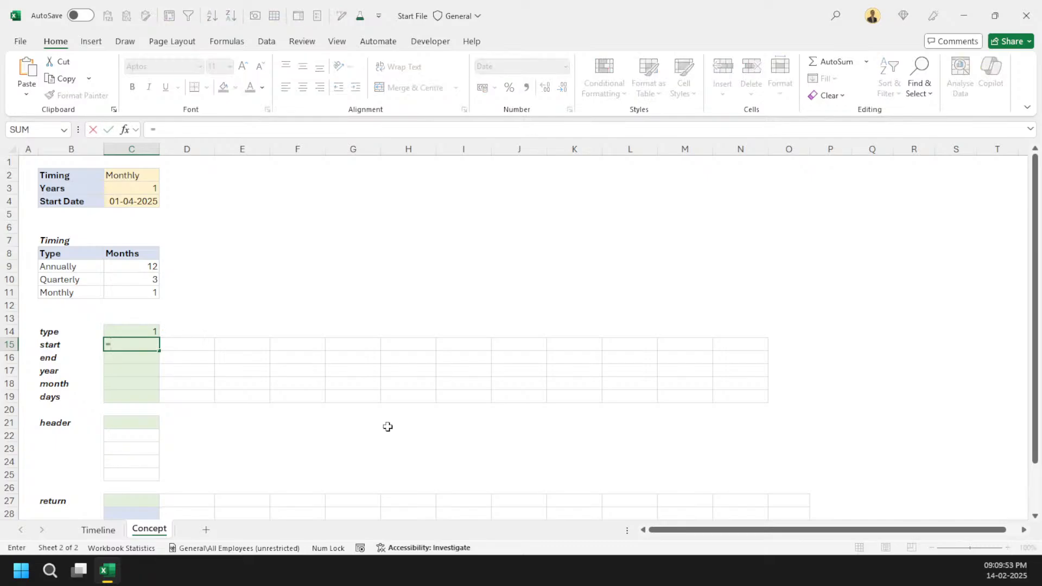
{"action": "key", "text": "Escape"}
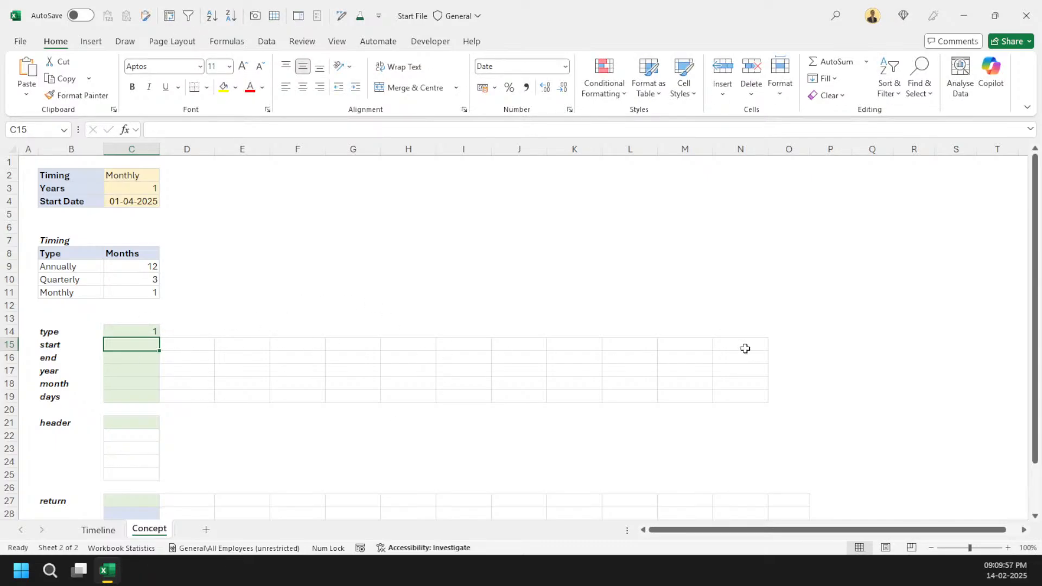
Step: Enter =SEQUENCE(1, 12 / C14) in the start cell C15 and format the spilled row as General numbers
{"action": "type", "text": "=SEQUENCE(1"}
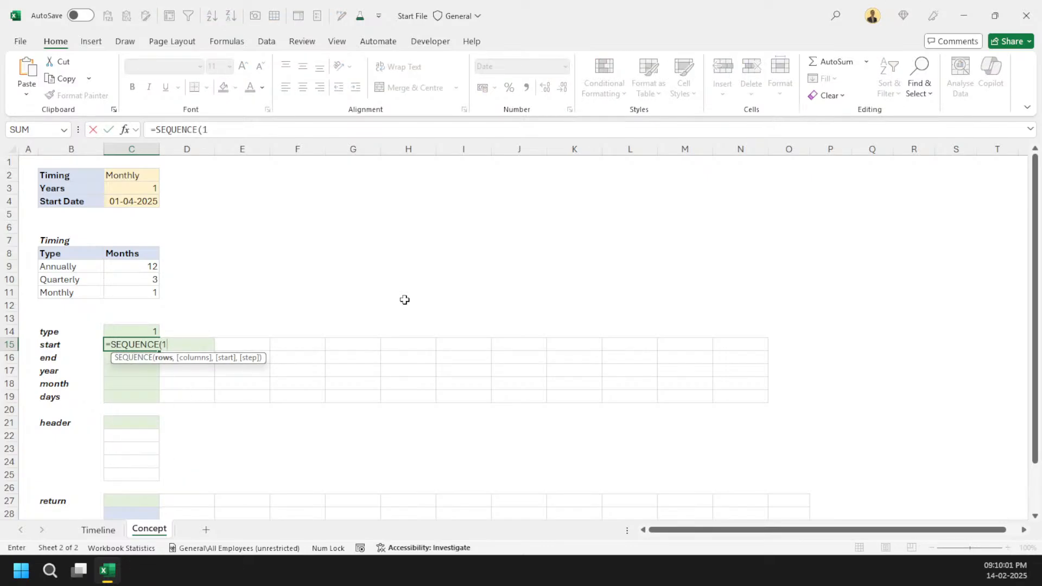
{"action": "type", "text": ", 12"}
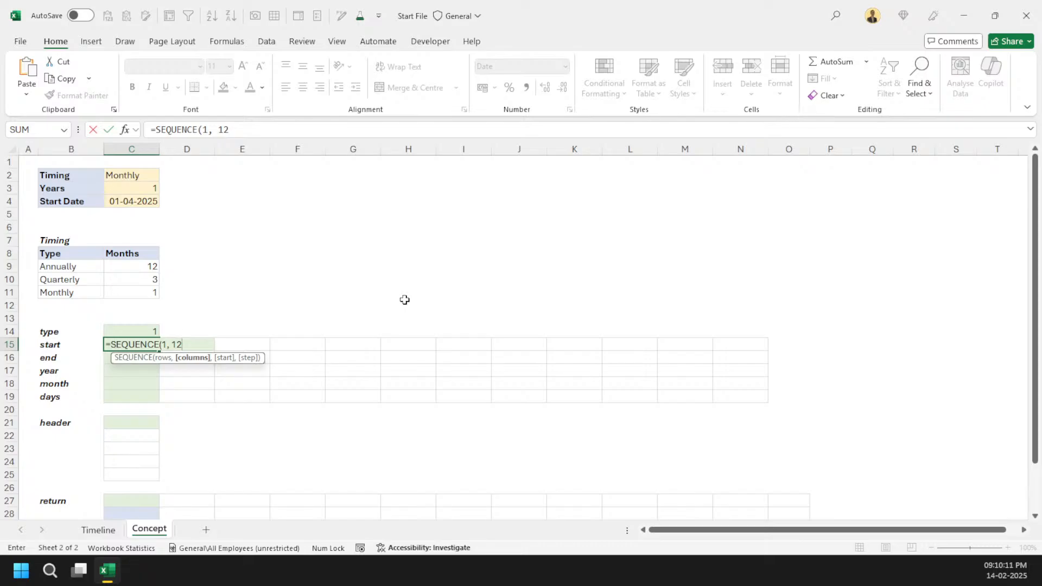
{"action": "type", "text": "/"}
{"action": "left_click", "coordinate": [132, 331]}
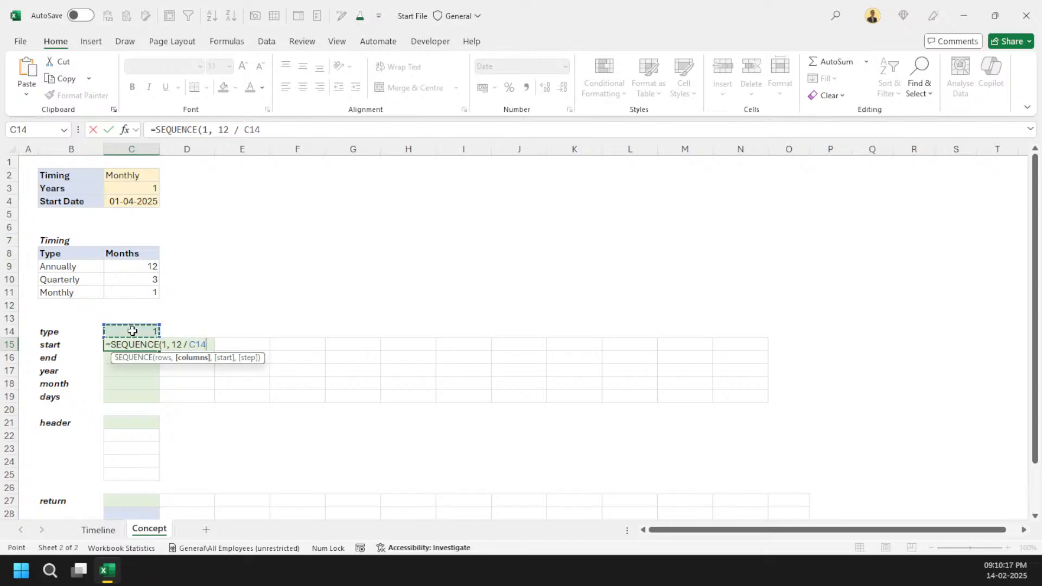
{"action": "type", "text": ")"}
{"action": "key", "text": "ctrl+Return"}
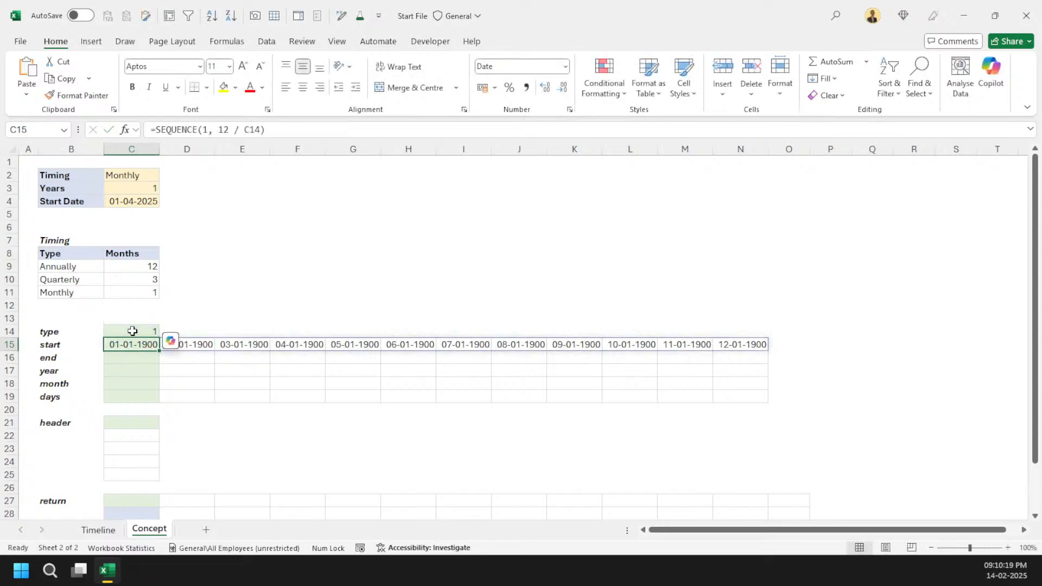
{"action": "key", "text": "ctrl+shift+Right"}
{"action": "key", "text": "ctrl+shift+grave"}
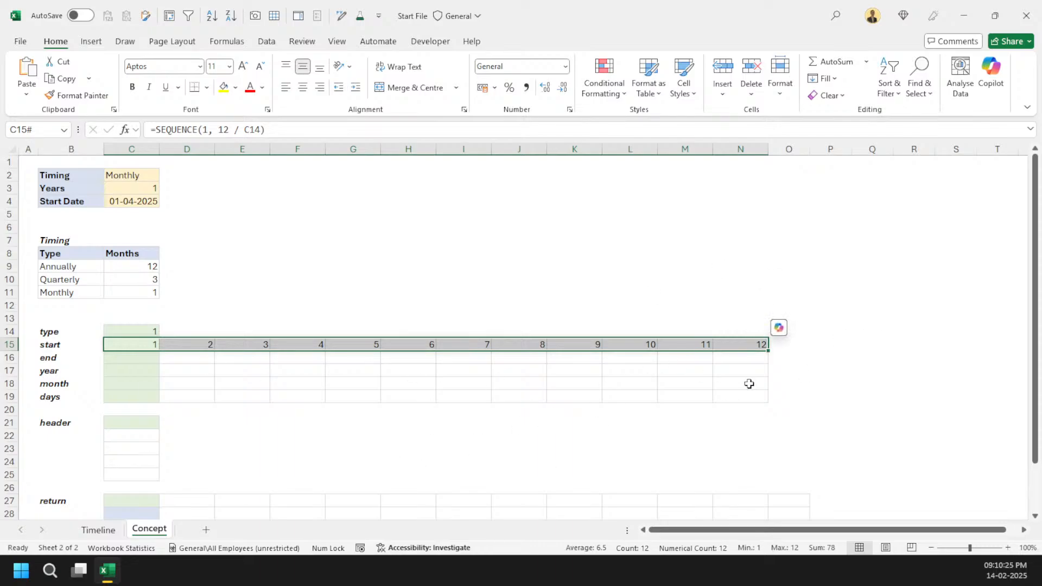
Step: Restore date formatting and wrap the start formula in C15 as =EOMONTH(C4, SEQUENCE(1, 12 / C14))
{"action": "key", "text": "ctrl+z"}
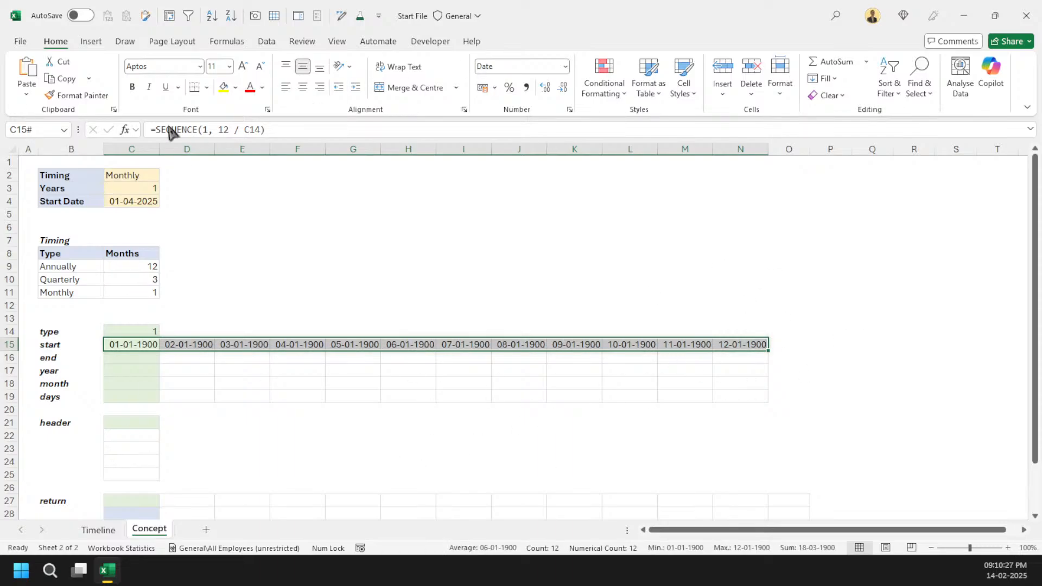
{"action": "left_click", "coordinate": [155, 133]}
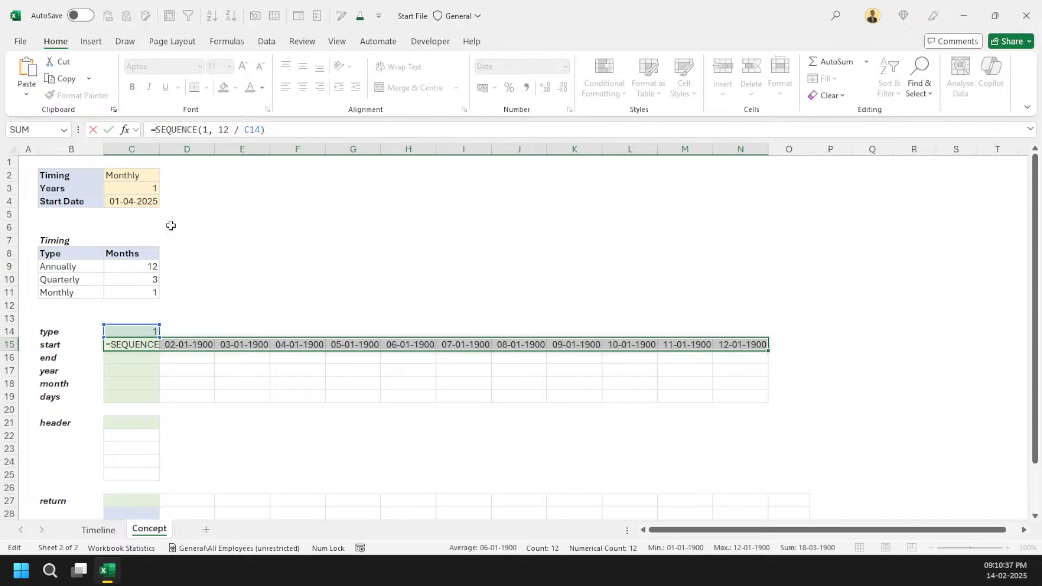
{"action": "type", "text": "e"}
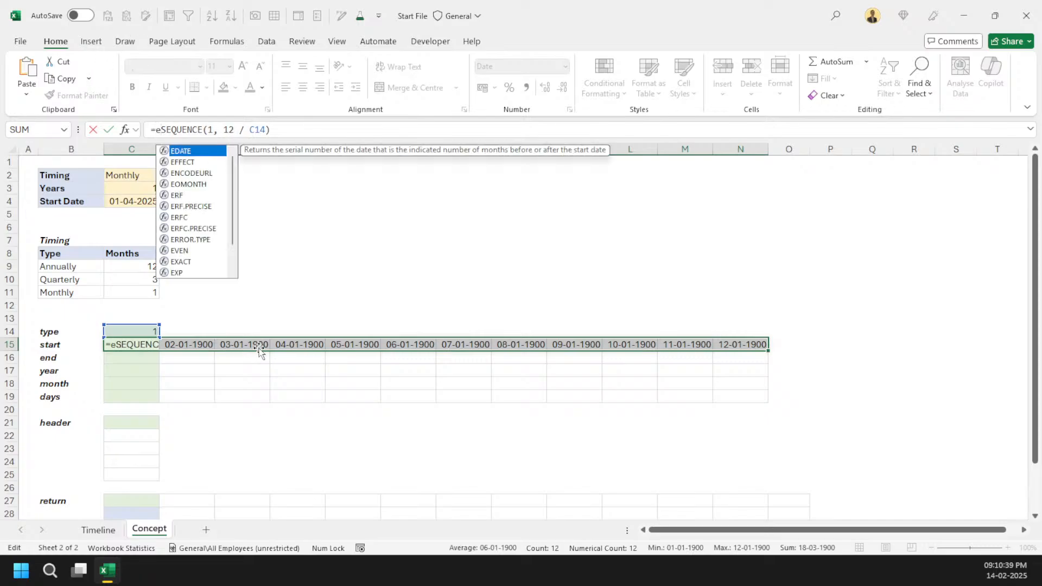
{"action": "type", "text": "om"}
{"action": "key", "text": "Tab"}
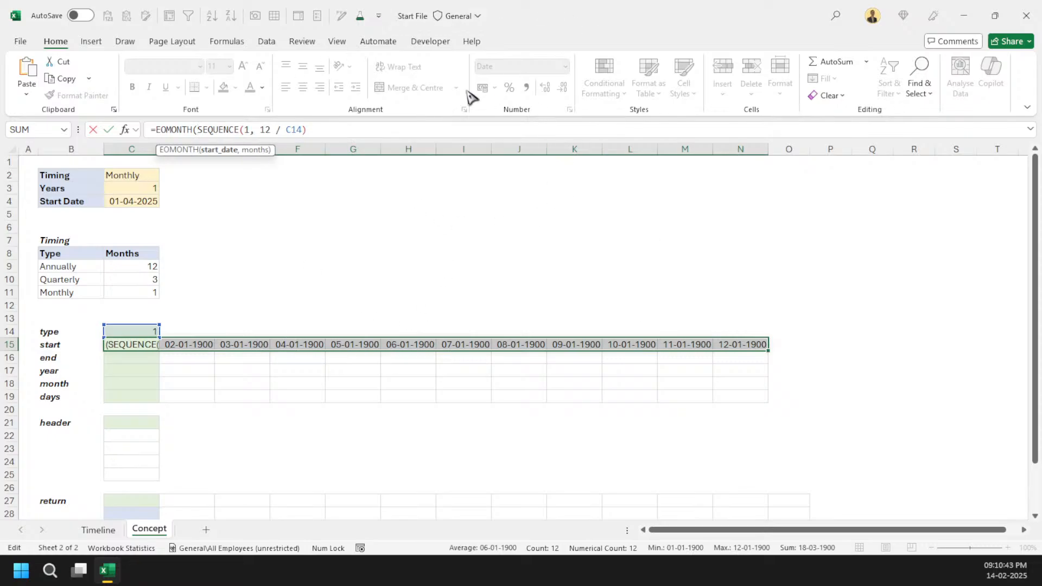
{"action": "left_click", "coordinate": [155, 202]}
{"action": "type", "text": ","}
{"action": "key", "text": "Return"}
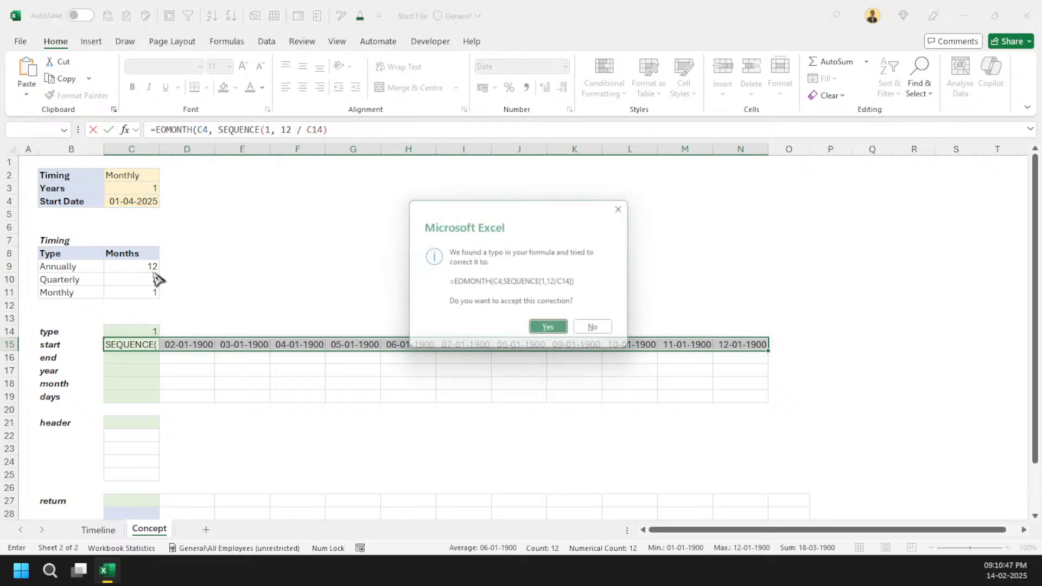
{"action": "key", "text": "Return"}
{"action": "key", "text": "Up"}
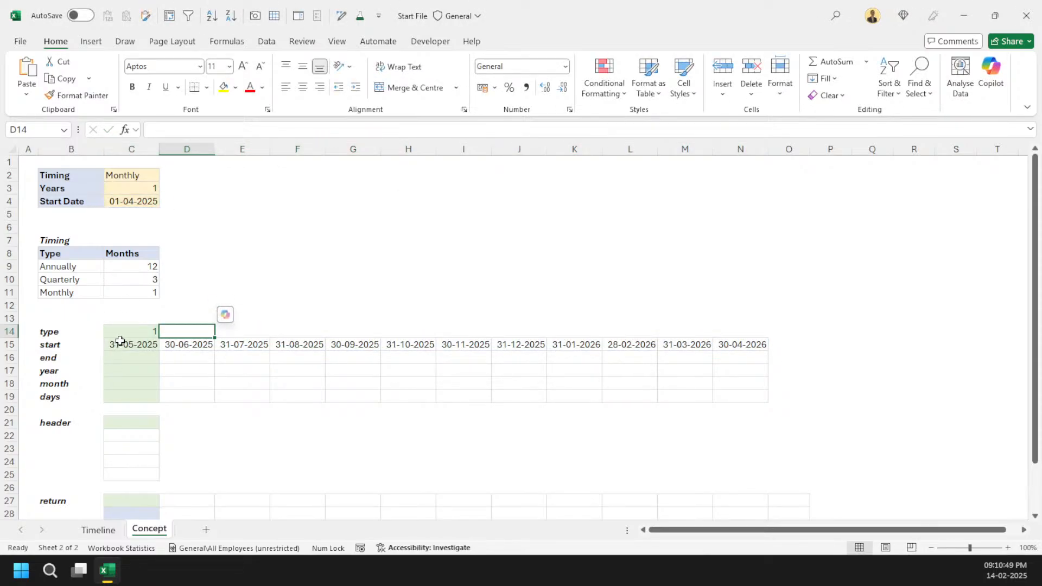
{"action": "left_click", "coordinate": [119, 343]}
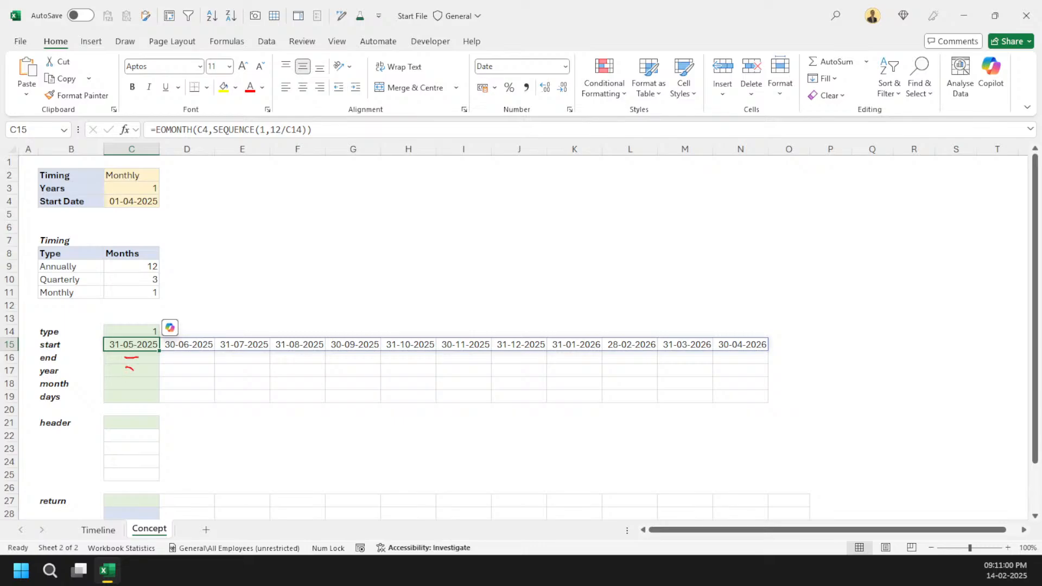
{"action": "mouse_move", "coordinate": [133, 369]}
{"action": "left_mouse_down"}
{"action": "mouse_move", "coordinate": [140, 399]}
{"action": "mouse_move", "coordinate": [153, 375]}
{"action": "mouse_move", "coordinate": [175, 394]}
{"action": "left_mouse_up"}
{"action": "mouse_move", "coordinate": [123, 425]}
{"action": "left_mouse_down"}
{"action": "mouse_move", "coordinate": [133, 445]}
{"action": "mouse_move", "coordinate": [115, 447]}
{"action": "left_mouse_up"}
{"action": "mouse_move", "coordinate": [148, 427]}
{"action": "left_mouse_down"}
{"action": "mouse_move", "coordinate": [148, 445]}
{"action": "mouse_move", "coordinate": [174, 432]}
{"action": "mouse_move", "coordinate": [185, 445]}
{"action": "mouse_move", "coordinate": [219, 442]}
{"action": "mouse_move", "coordinate": [224, 428]}
{"action": "mouse_move", "coordinate": [232, 446]}
{"action": "left_mouse_up"}
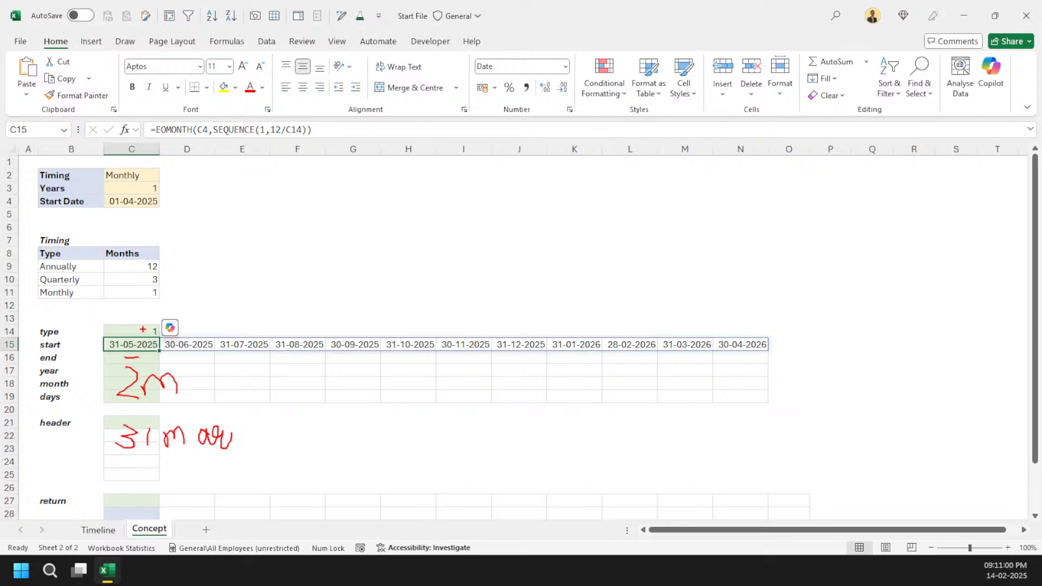
{"action": "mouse_move", "coordinate": [262, 431]}
{"action": "left_mouse_down"}
{"action": "mouse_move", "coordinate": [288, 430]}
{"action": "mouse_move", "coordinate": [276, 449]}
{"action": "left_mouse_up"}
{"action": "left_click_drag", "start_coordinate": [307, 413], "coordinate": [310, 450]}
{"action": "left_click_drag", "start_coordinate": [377, 426], "coordinate": [403, 426]}
{"action": "mouse_move", "coordinate": [389, 434]}
{"action": "left_mouse_down"}
{"action": "mouse_move", "coordinate": [434, 422]}
{"action": "mouse_move", "coordinate": [434, 442]}
{"action": "mouse_move", "coordinate": [470, 425]}
{"action": "left_mouse_up"}
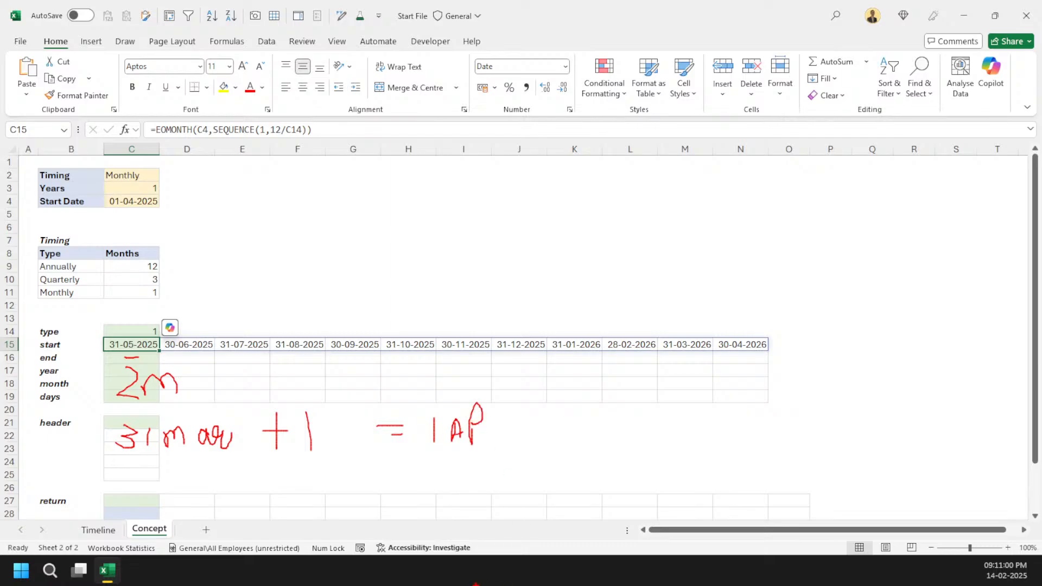
{"action": "key", "text": "Escape"}
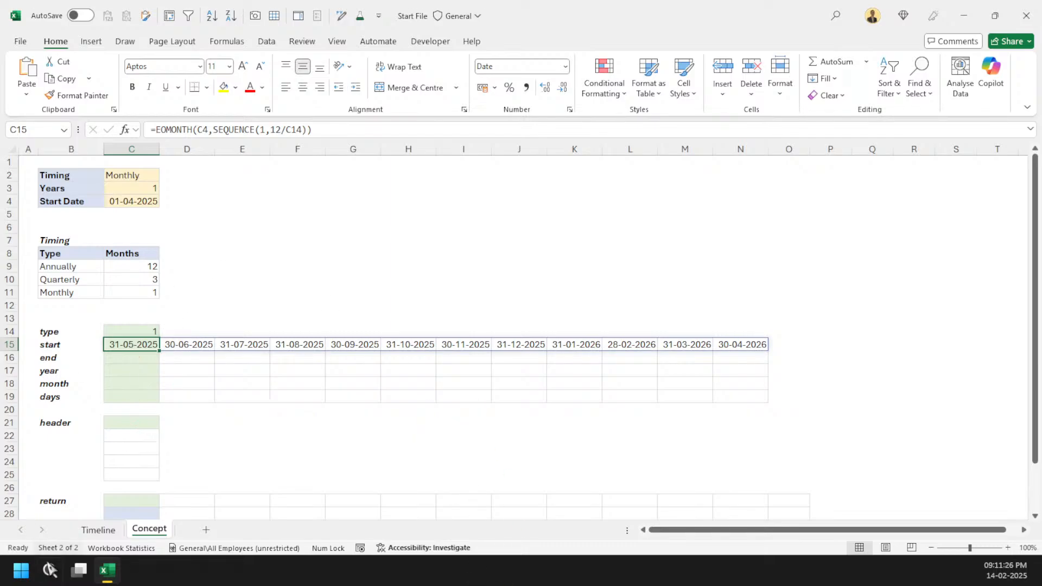
Step: Edit the start formula in C15 to =EOMONTH(C4,SEQUENCE(1,12/C14, -1)) + 1
{"action": "left_click", "coordinate": [303, 130]}
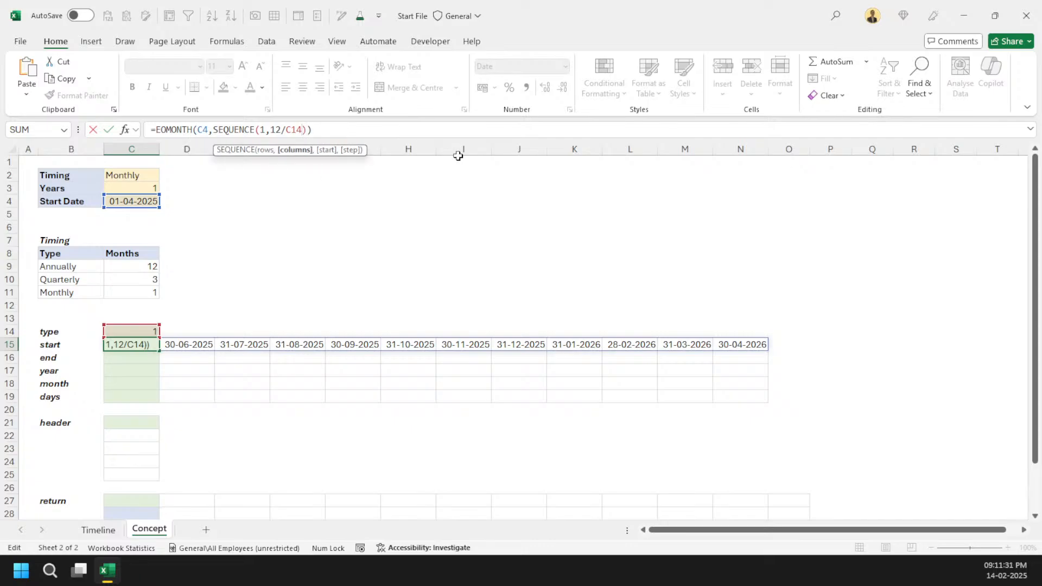
{"action": "type", "text": ",, 1"}
{"action": "key", "text": "Return"}
{"action": "key", "text": "Up"}
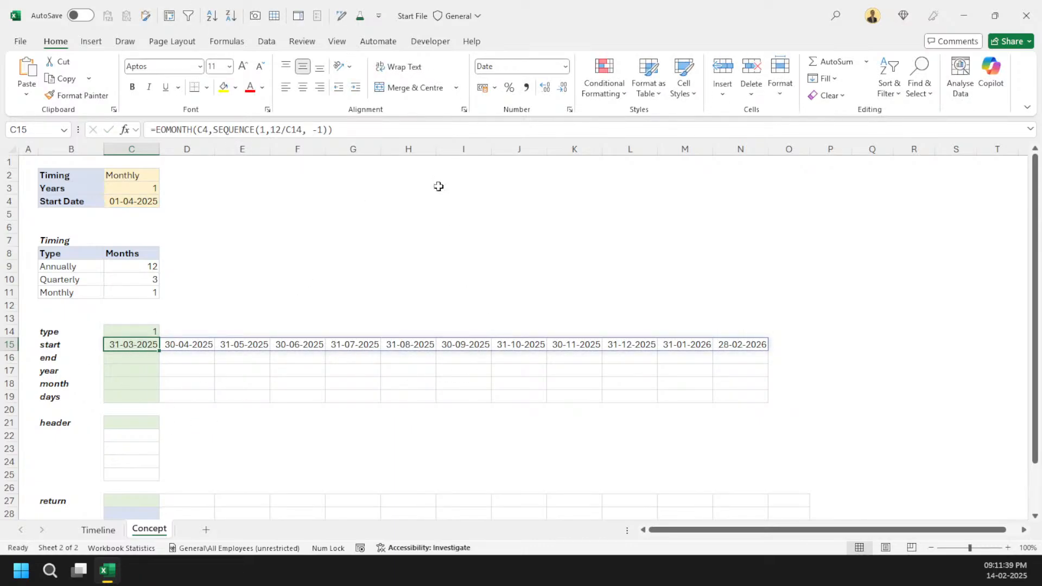
{"action": "left_click", "coordinate": [392, 133]}
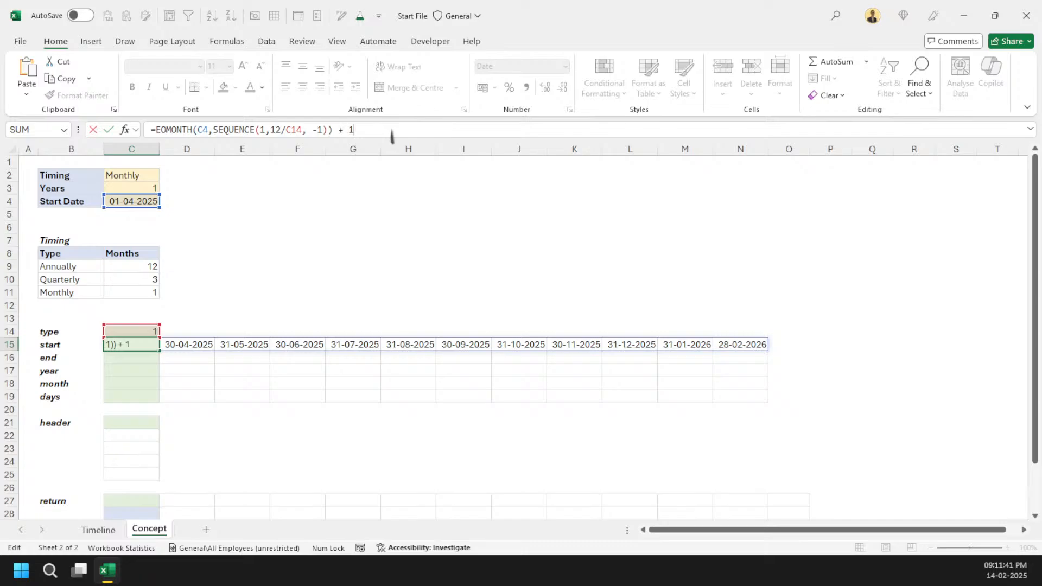
{"action": "type", "text": "+ 1"}
{"action": "key", "text": "ctrl+Return"}
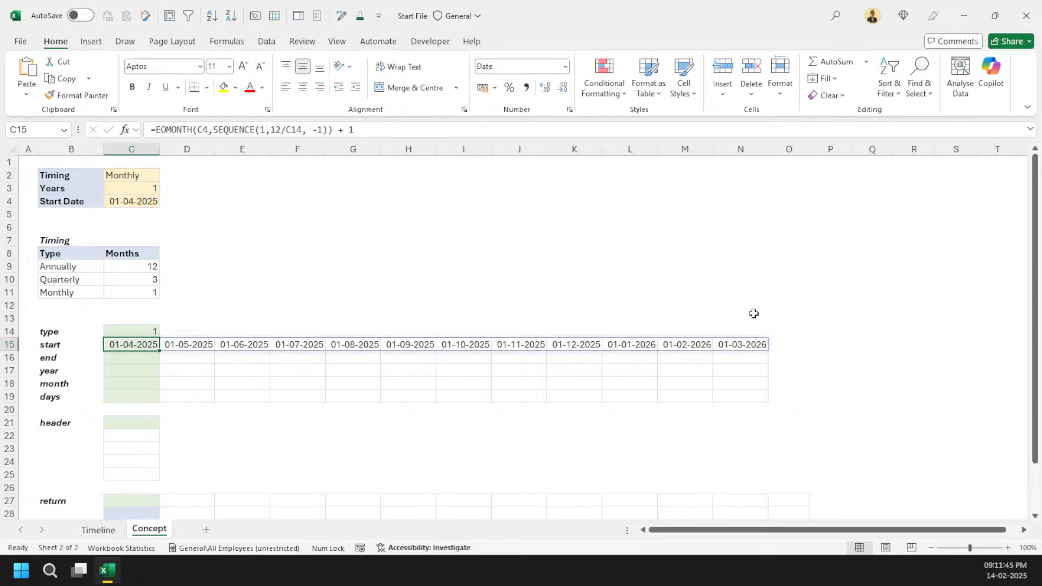
Step: Switch the Timing input to Quarterly and check the start row
{"action": "left_click", "coordinate": [133, 175]}
{"action": "left_click", "coordinate": [165, 175]}
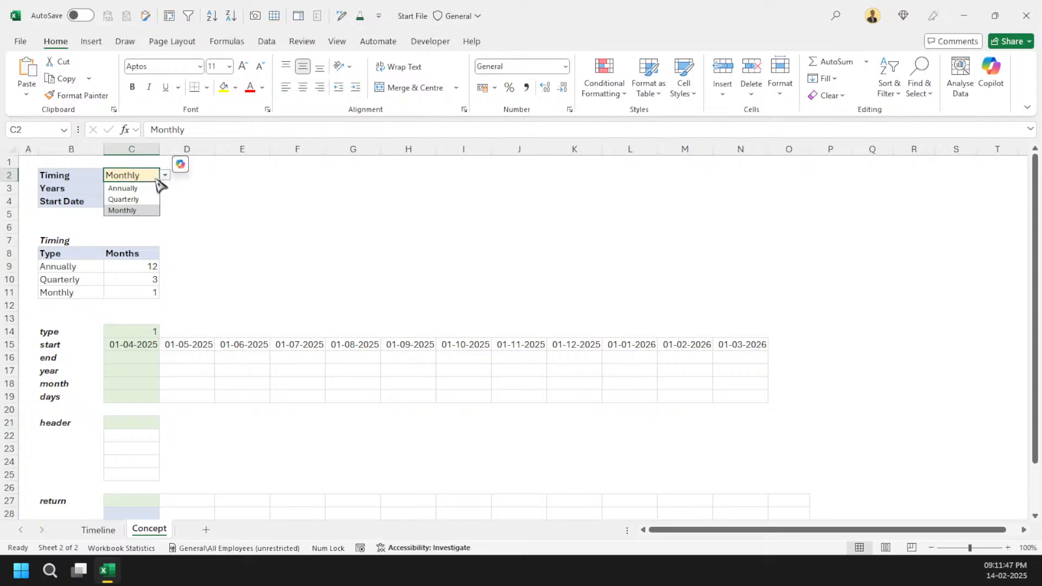
{"action": "left_click", "coordinate": [117, 198]}
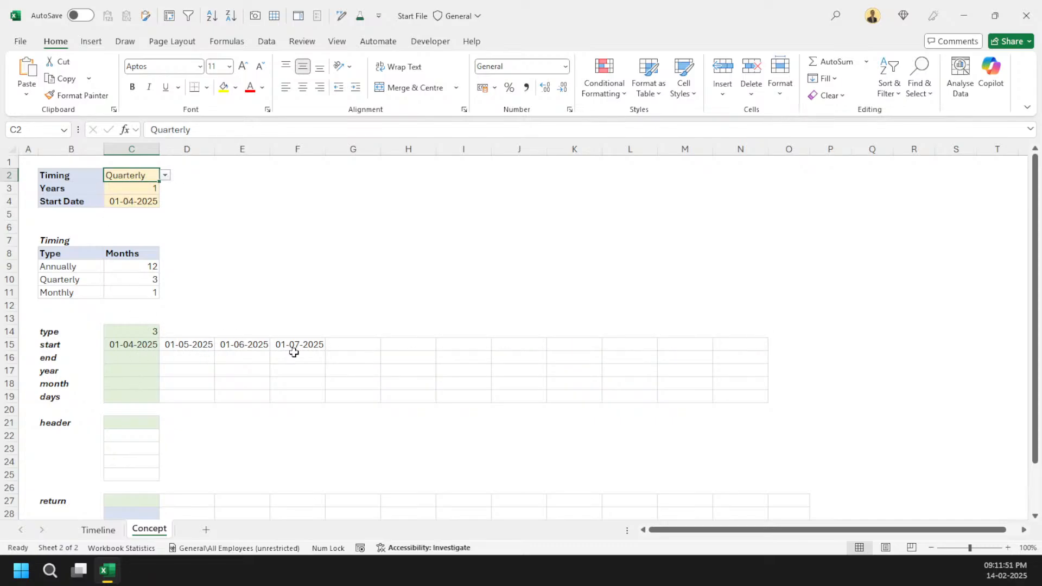
{"action": "left_click", "coordinate": [128, 345]}
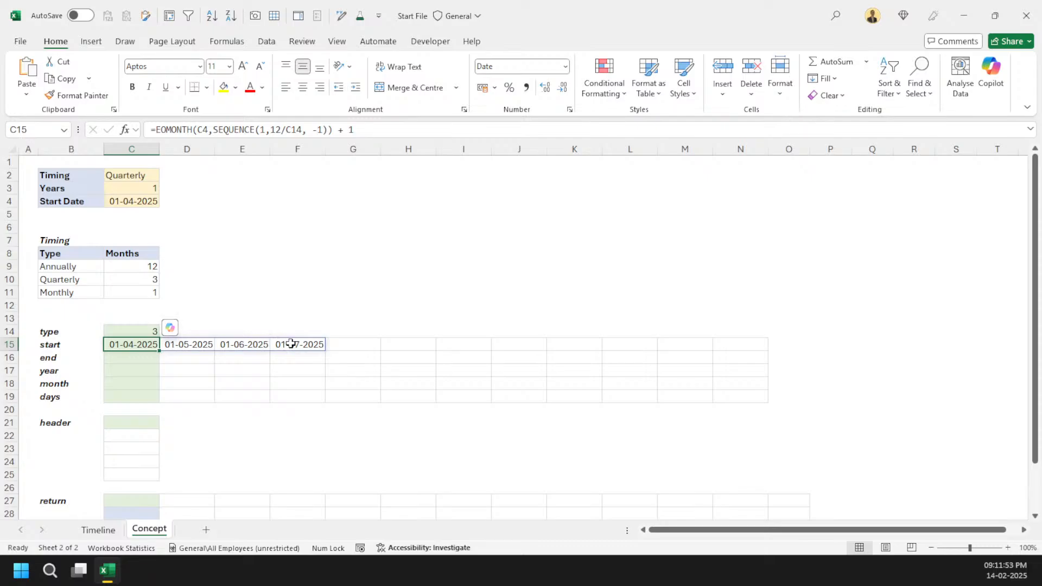
Step: Switch the Timing input to Annually and check the start row
{"action": "left_click", "coordinate": [143, 179]}
{"action": "left_click", "coordinate": [165, 175]}
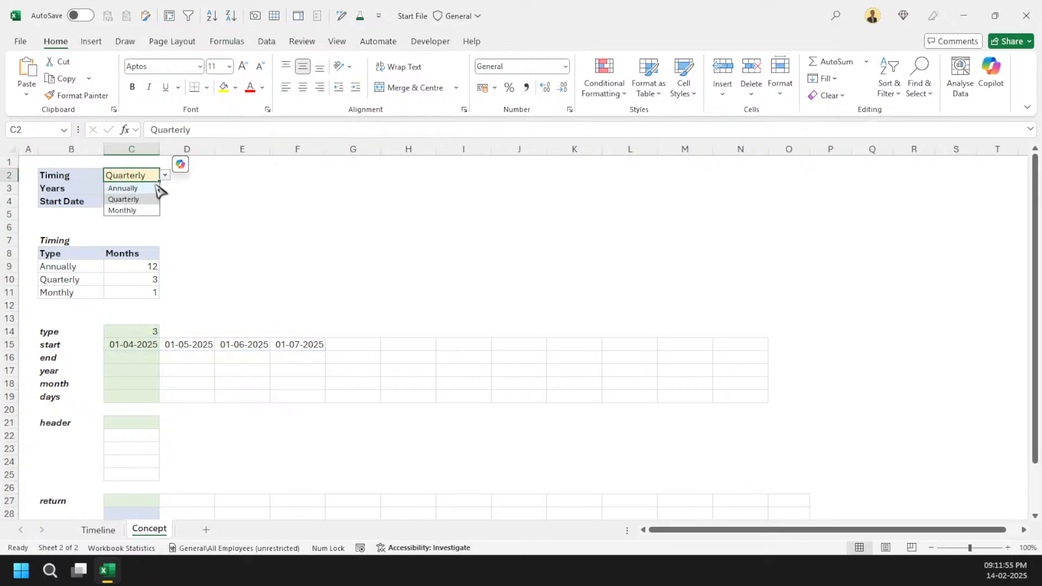
{"action": "left_click", "coordinate": [156, 188]}
{"action": "left_click", "coordinate": [128, 344]}
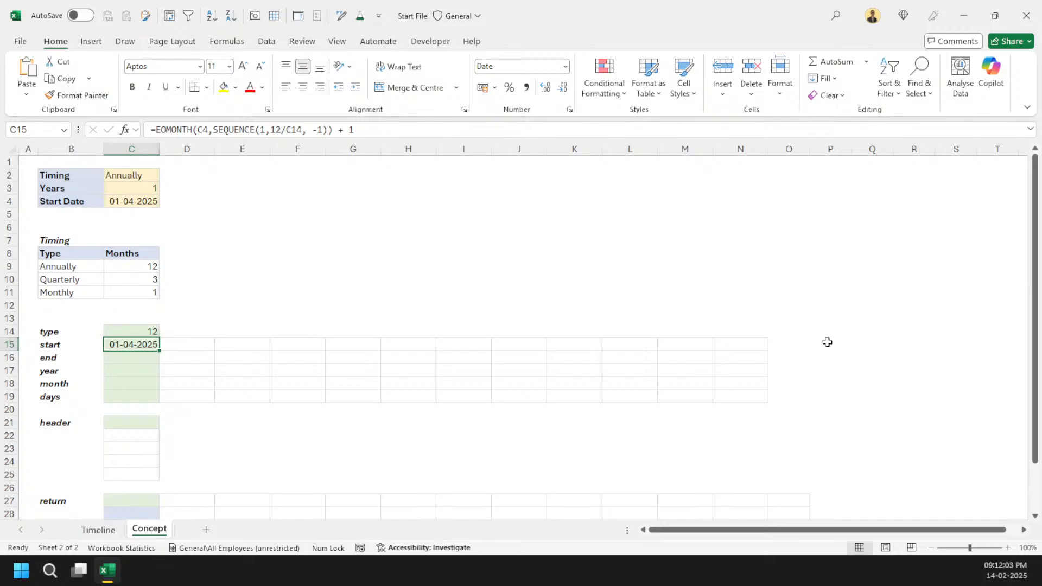
Step: Switch the Timing input back to Monthly
{"action": "left_click", "coordinate": [146, 172]}
{"action": "left_click", "coordinate": [164, 175]}
{"action": "left_click", "coordinate": [144, 210]}
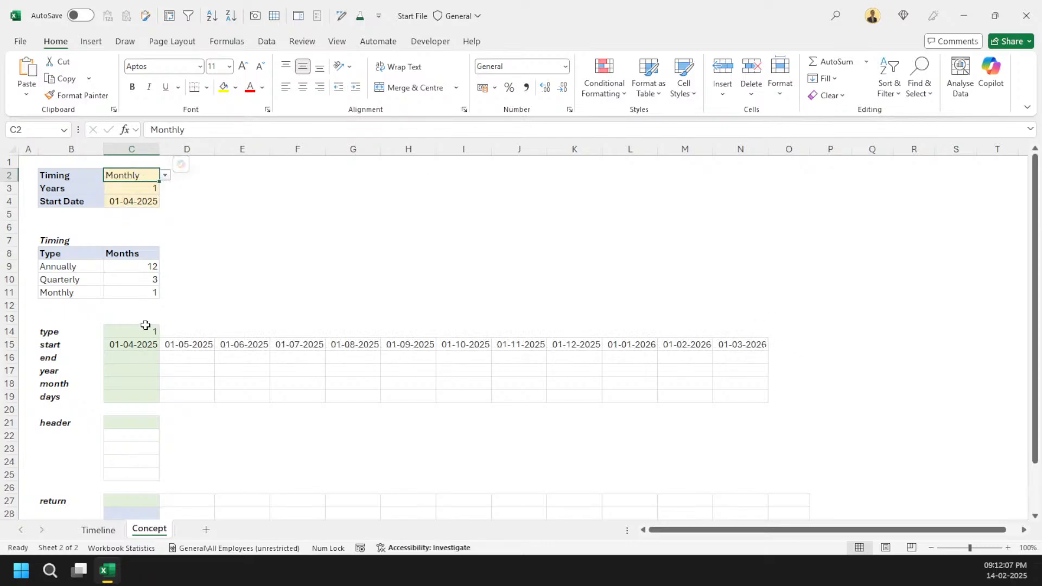
Step: Set the Timing input to Quarterly and select the start cell C15
{"action": "left_click", "coordinate": [164, 176]}
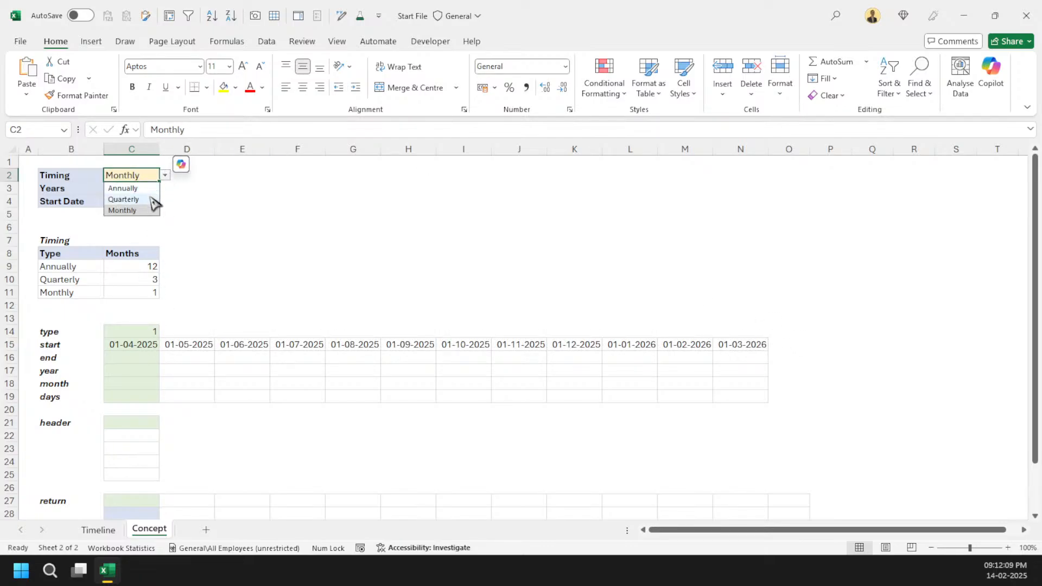
{"action": "left_click", "coordinate": [150, 197]}
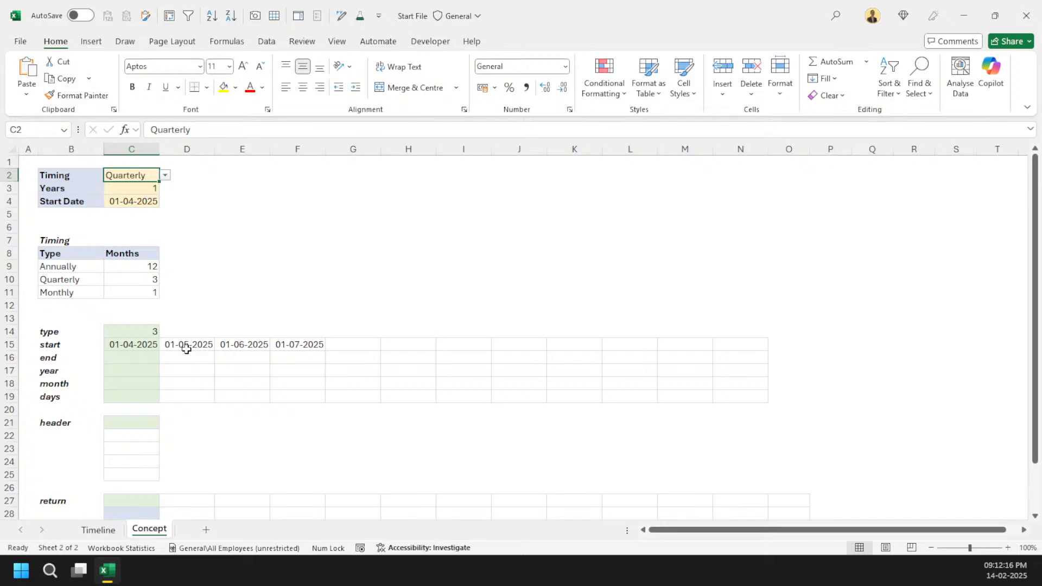
{"action": "left_click", "coordinate": [133, 344]}
{"action": "left_click", "coordinate": [328, 130]}
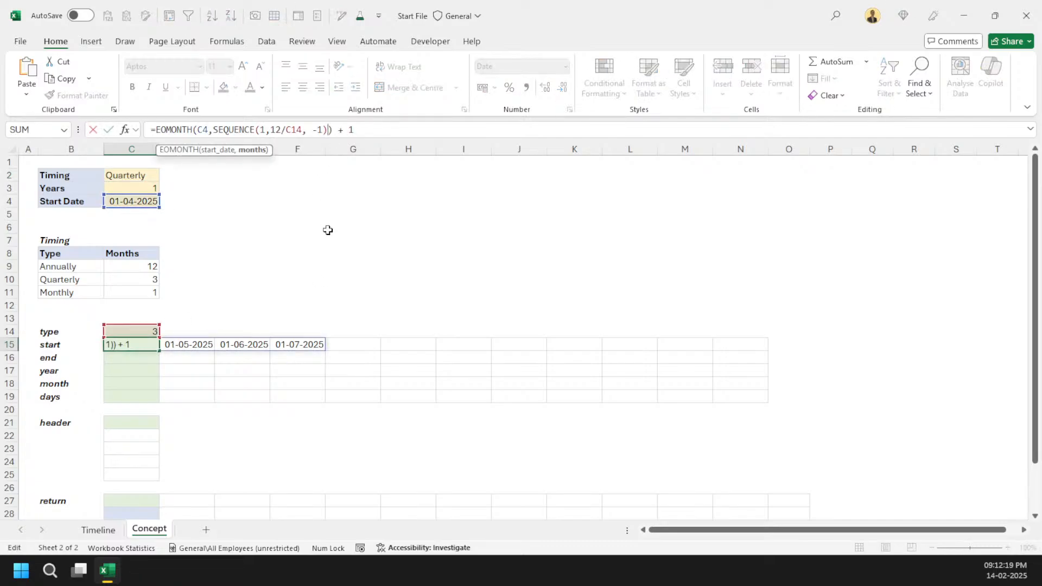
{"action": "key", "text": "Left"}
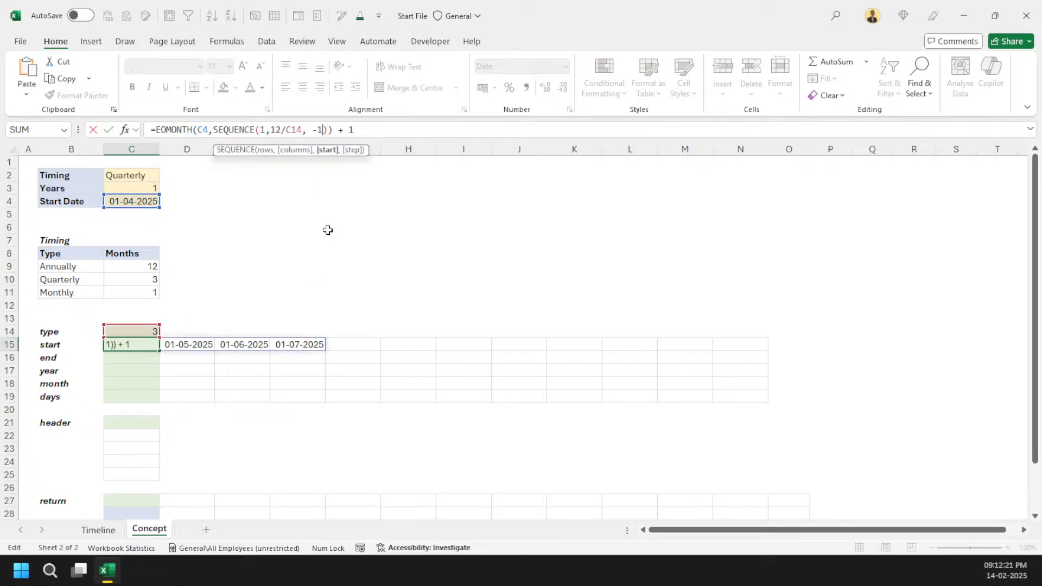
{"action": "type", "text": ","}
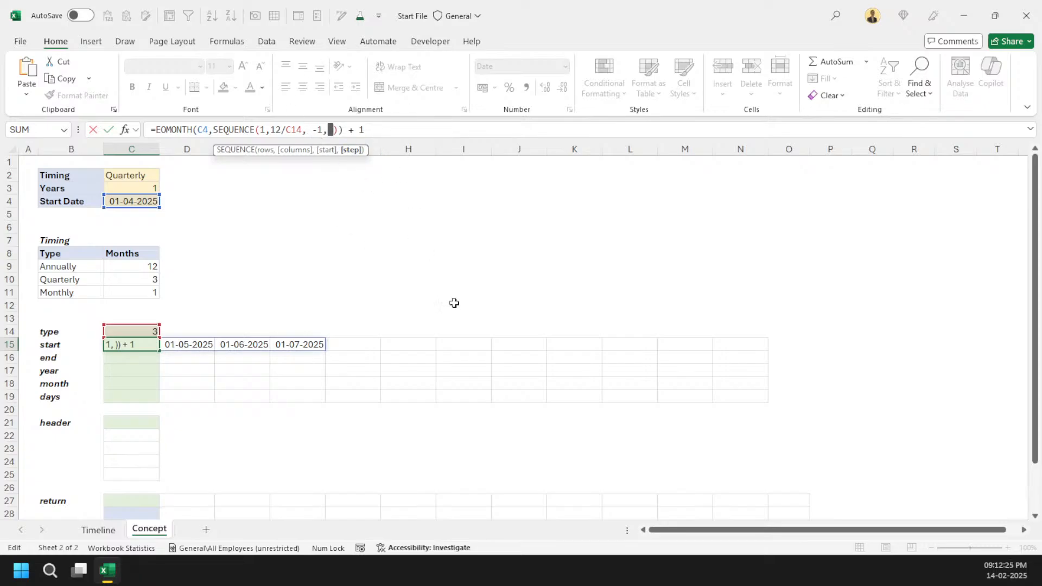
{"action": "key", "text": "ctrl+Return"}
Step: Enter the test formula =SEQUENCE(1, 12, -1, 3) in the days cell C19
{"action": "scroll", "coordinate": [439, 369], "scroll_direction": "down", "scroll_amount": 3}
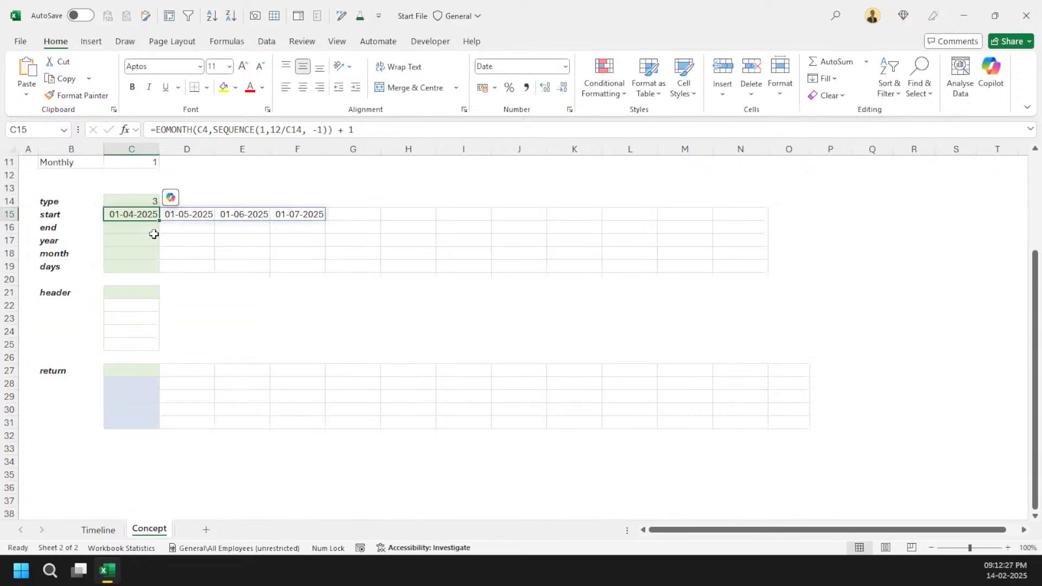
{"action": "left_click", "coordinate": [130, 268]}
{"action": "type", "text": "=seq"}
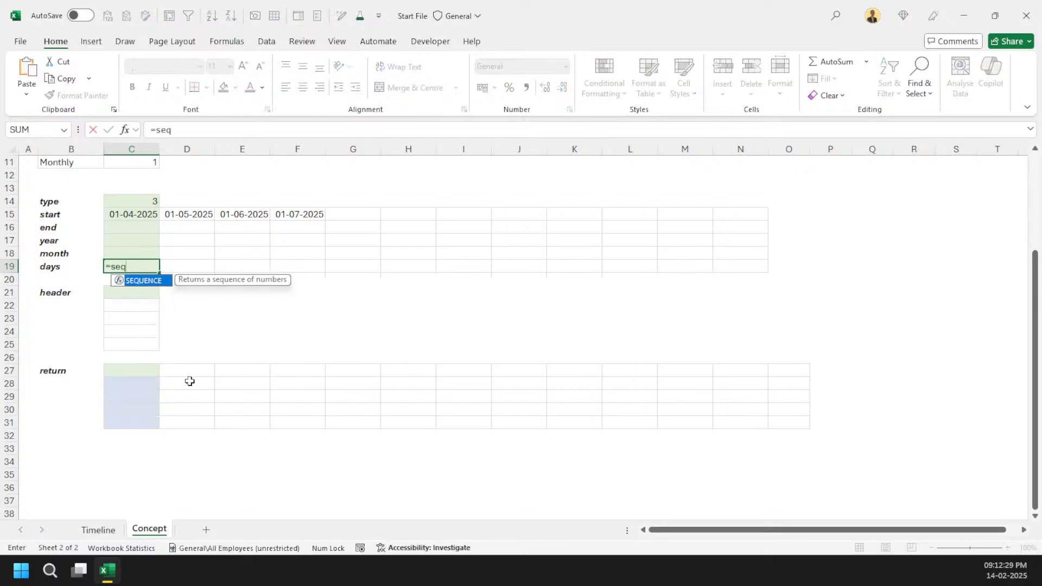
{"action": "key", "text": "Tab"}
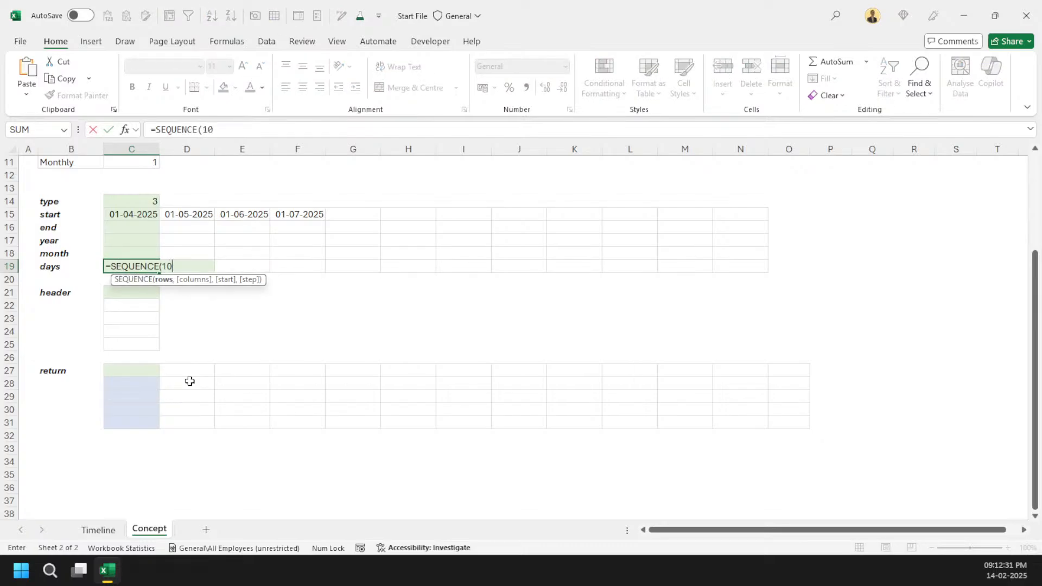
{"action": "type", "text": ", 1"}
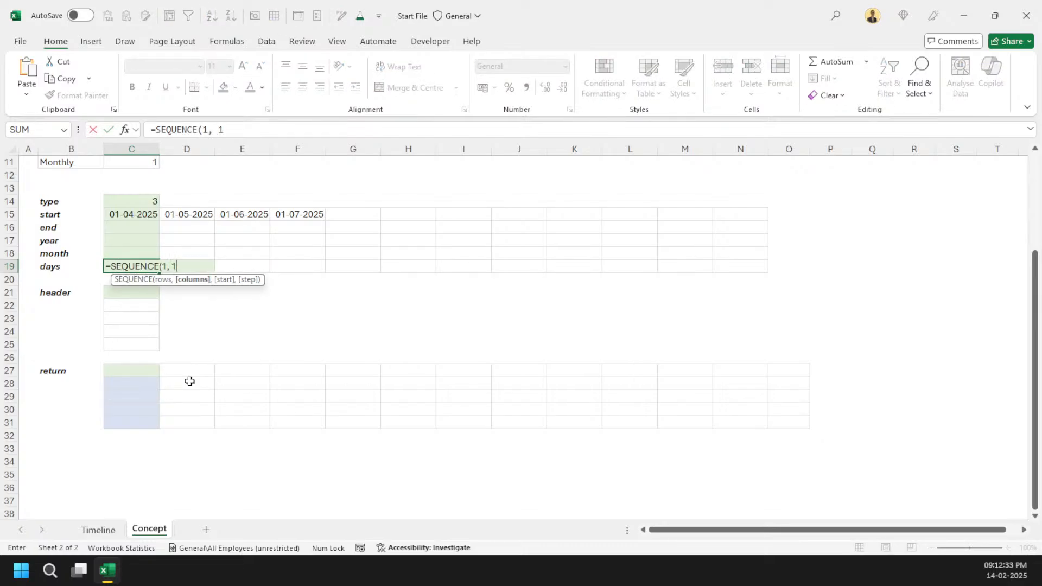
{"action": "type", "text": "2, -1, 3"}
{"action": "key", "text": "ctrl+Return"}
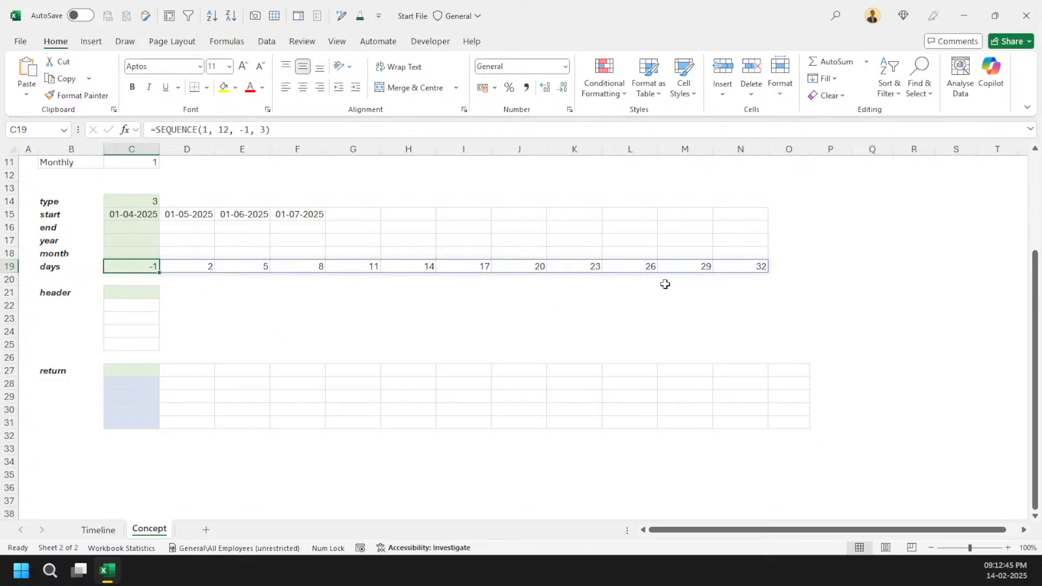
Step: Add C14 as the SEQUENCE step so C15 reads =EOMONTH(C4,SEQUENCE(1,12/C14, -1, C14)) + 1
{"action": "scroll", "coordinate": [407, 413], "scroll_direction": "up", "scroll_amount": 2}
{"action": "left_click", "coordinate": [135, 279]}
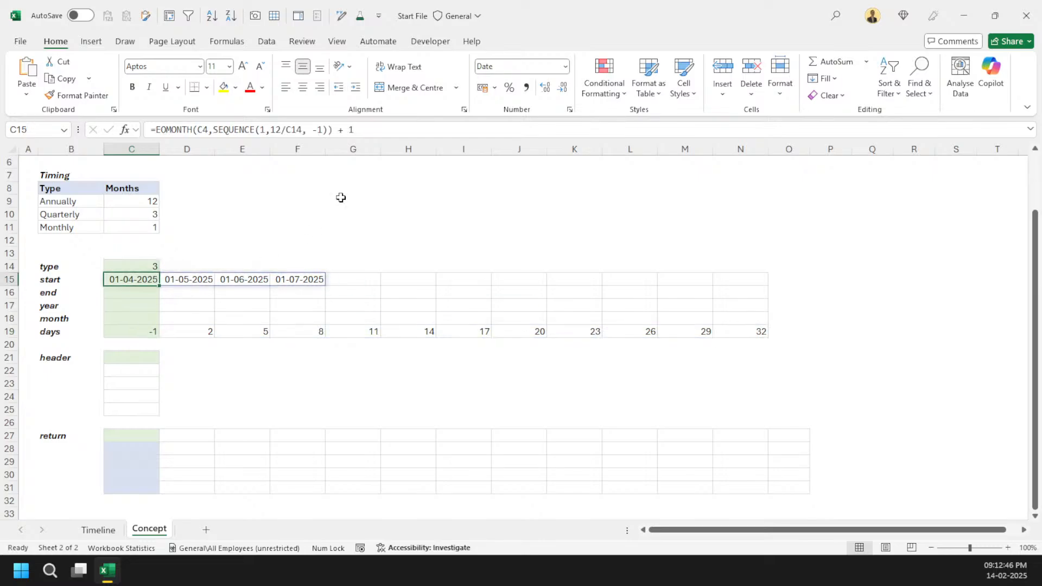
{"action": "double_click", "coordinate": [326, 130]}
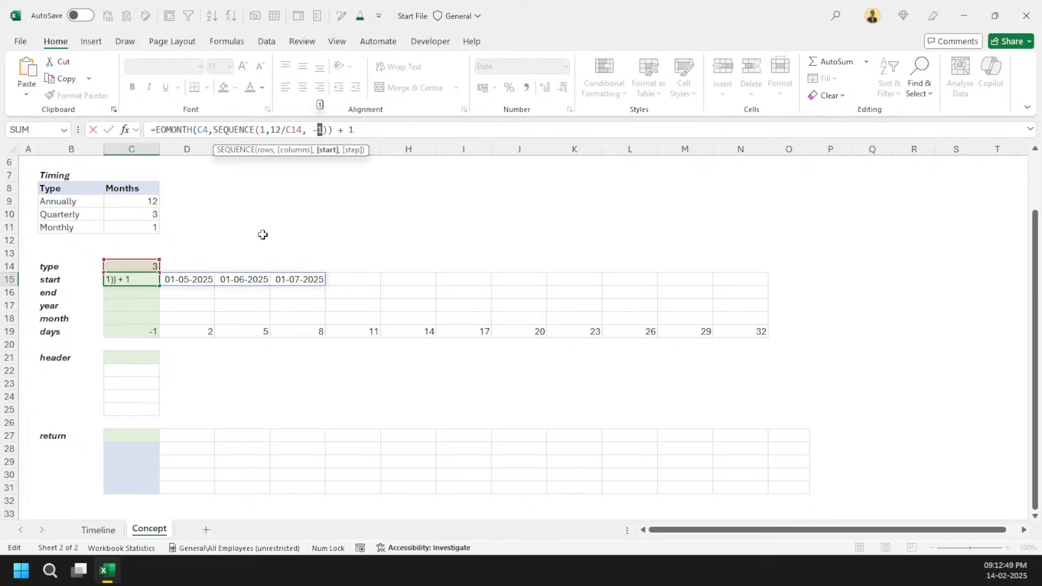
{"action": "key", "text": "Right"}
{"action": "type", "text": ","}
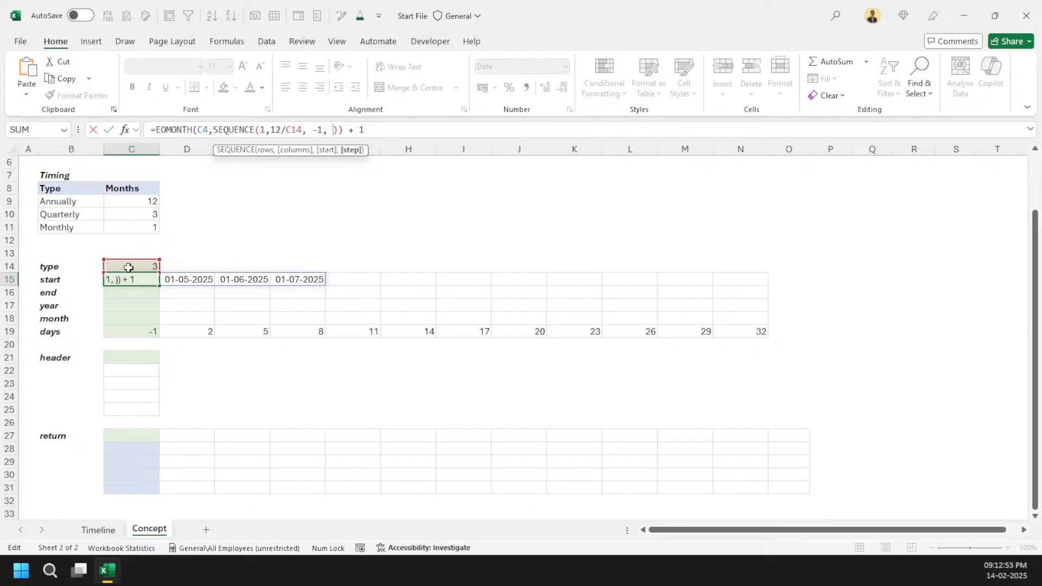
{"action": "left_click", "coordinate": [129, 268]}
{"action": "key", "text": "ctrl+Return"}
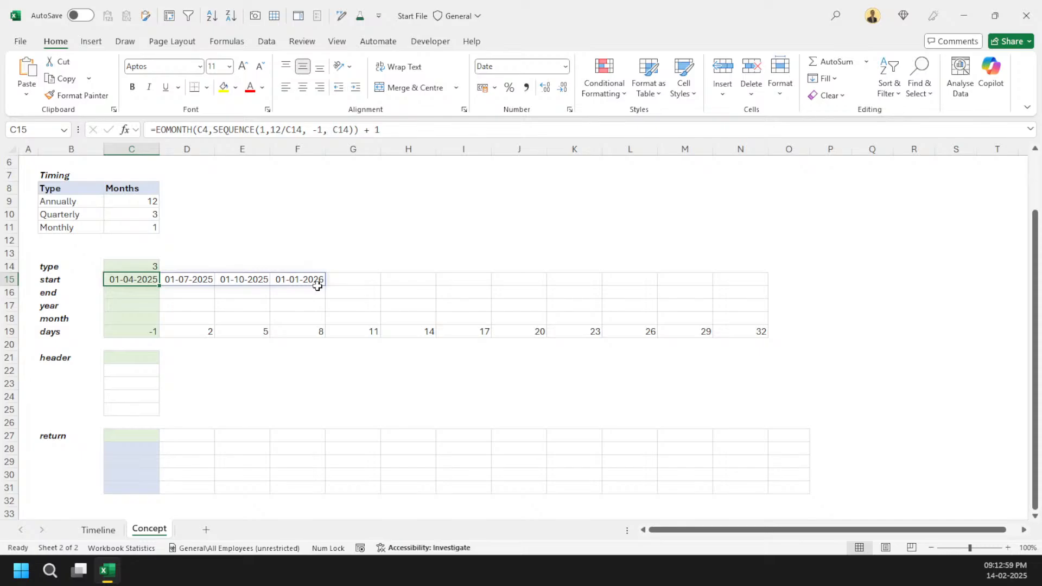
{"action": "scroll", "coordinate": [158, 195], "scroll_direction": "up", "scroll_amount": 2}
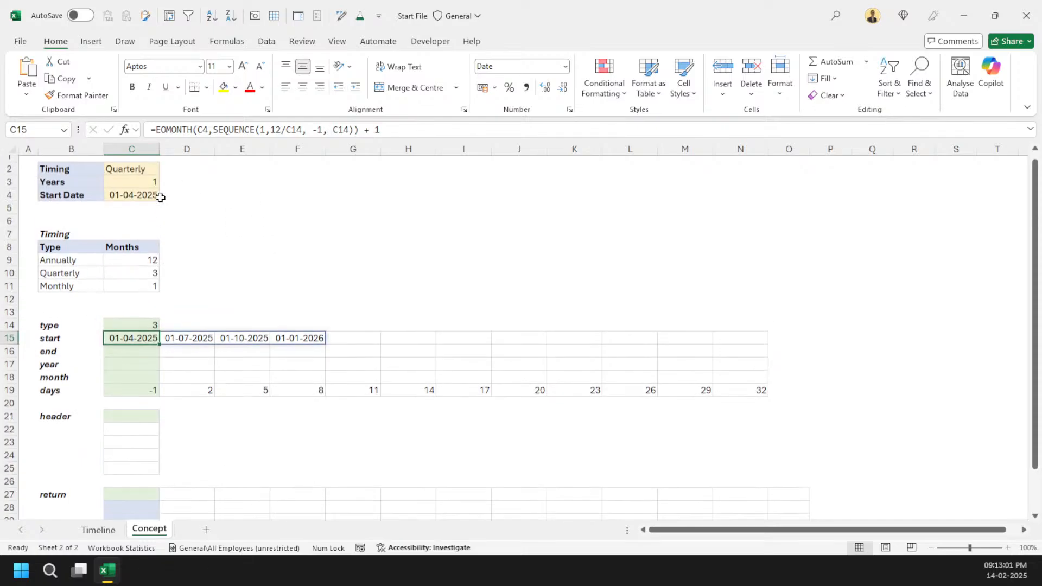
Step: Switch the Timing input to Annually and select the start cell C15
{"action": "left_click", "coordinate": [134, 173]}
{"action": "left_click", "coordinate": [165, 177]}
{"action": "left_click", "coordinate": [146, 187]}
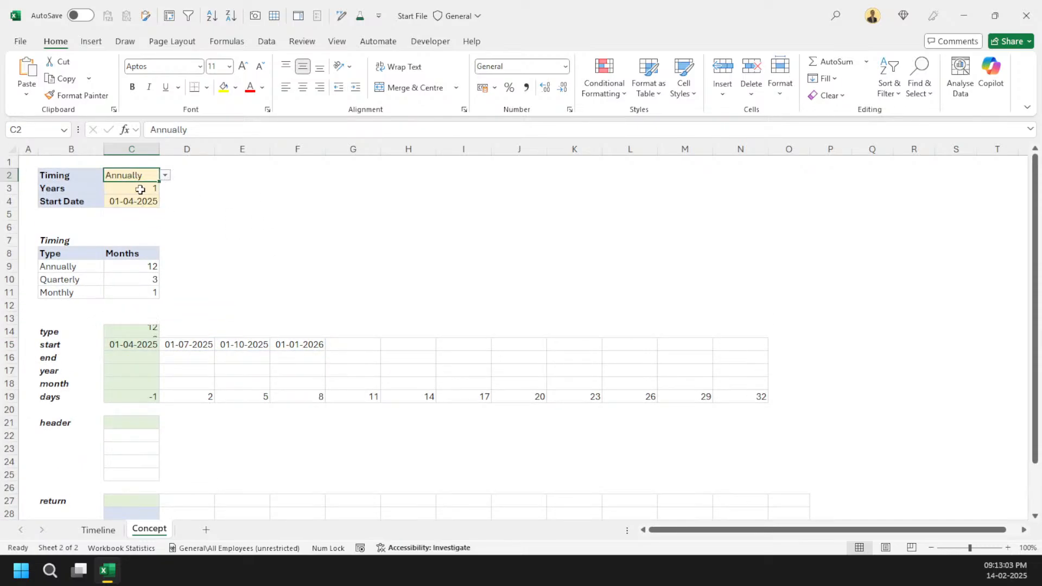
{"action": "left_click", "coordinate": [138, 346]}
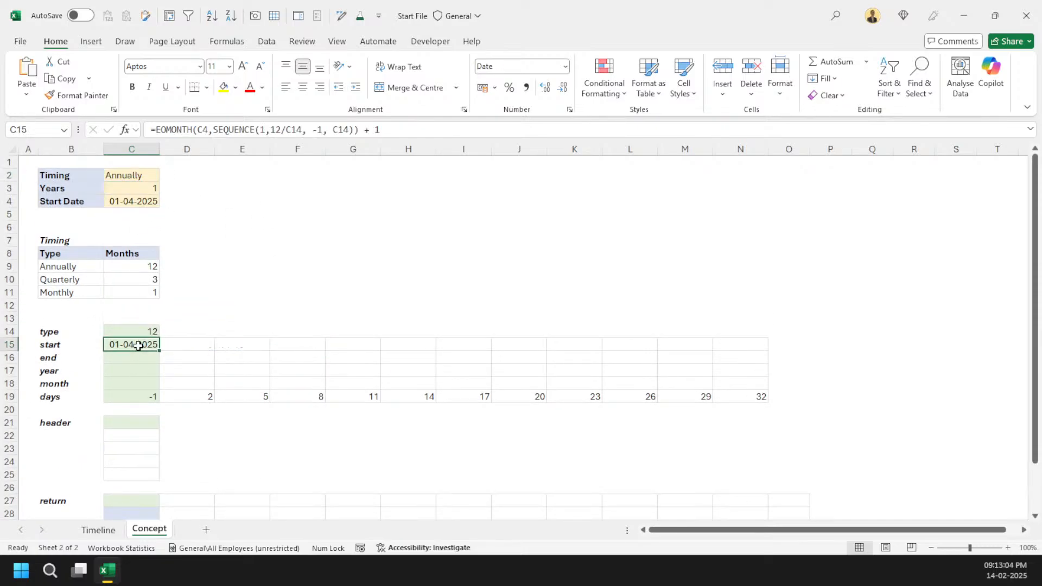
Step: Set the Years input to 5
{"action": "left_click", "coordinate": [141, 187]}
{"action": "type", "text": "5"}
{"action": "key", "text": "Return"}
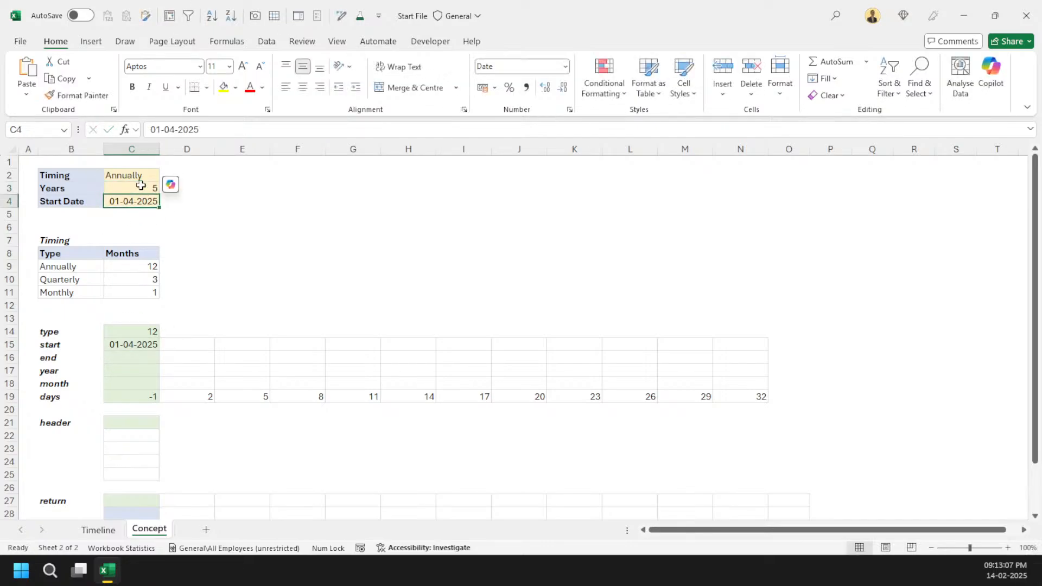
Step: Multiply the SEQUENCE column count by Years so C15 reads =EOMONTH(C4,SEQUENCE(1, C3 * 12/C14, -1, C14)) + 1
{"action": "left_click", "coordinate": [149, 346]}
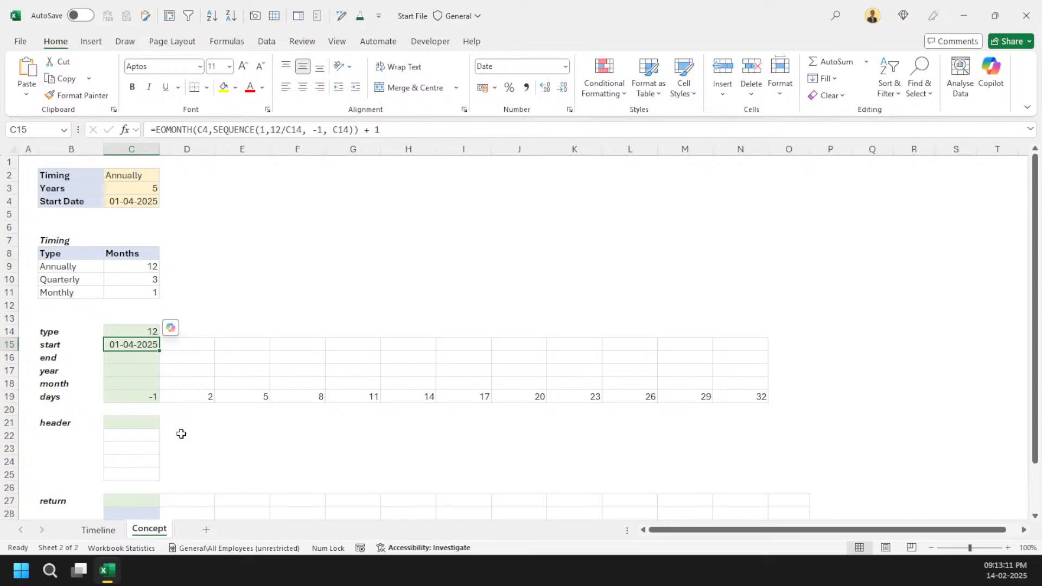
{"action": "left_click", "coordinate": [269, 135]}
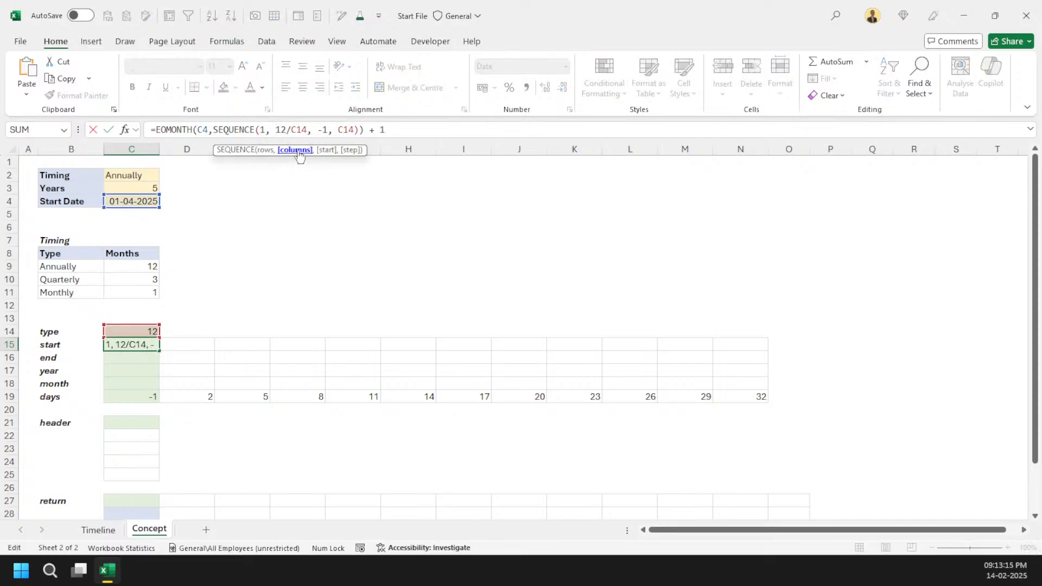
{"action": "left_click", "coordinate": [295, 151]}
{"action": "key", "text": "Left"}
{"action": "key", "text": "Left"}
{"action": "left_click", "coordinate": [144, 186]}
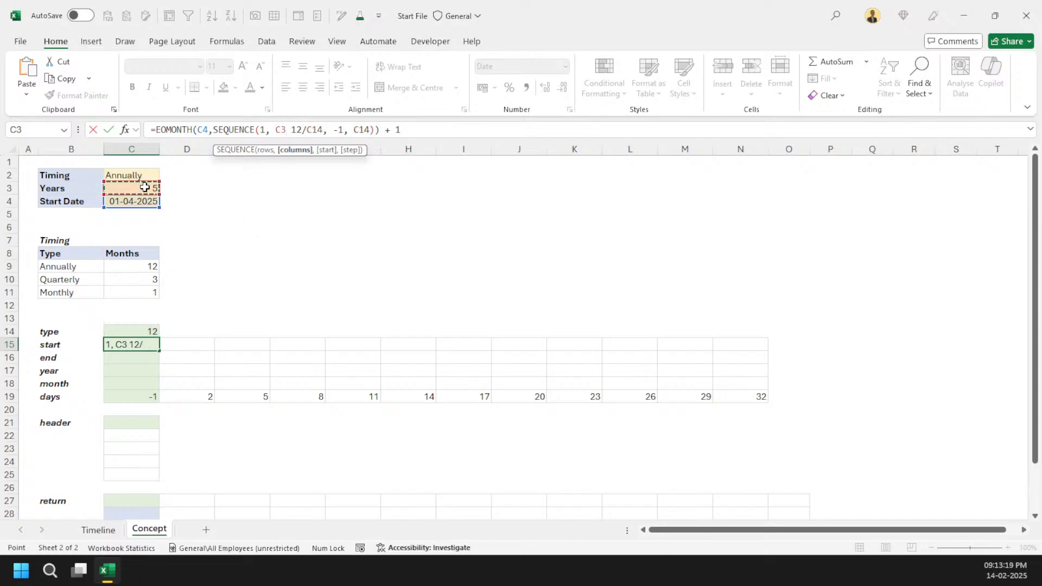
{"action": "type", "text": "*"}
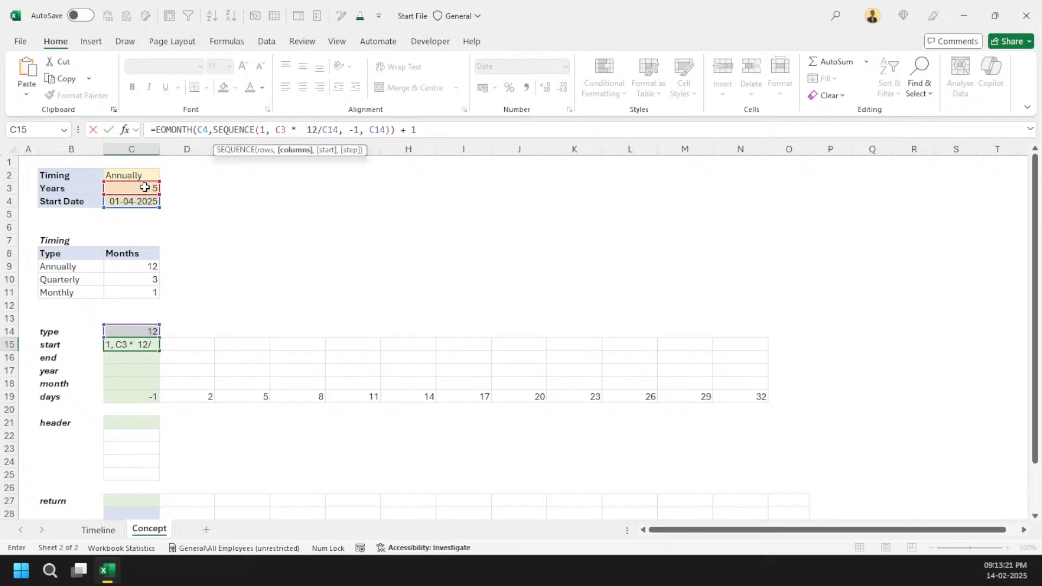
{"action": "left_click", "coordinate": [285, 150]}
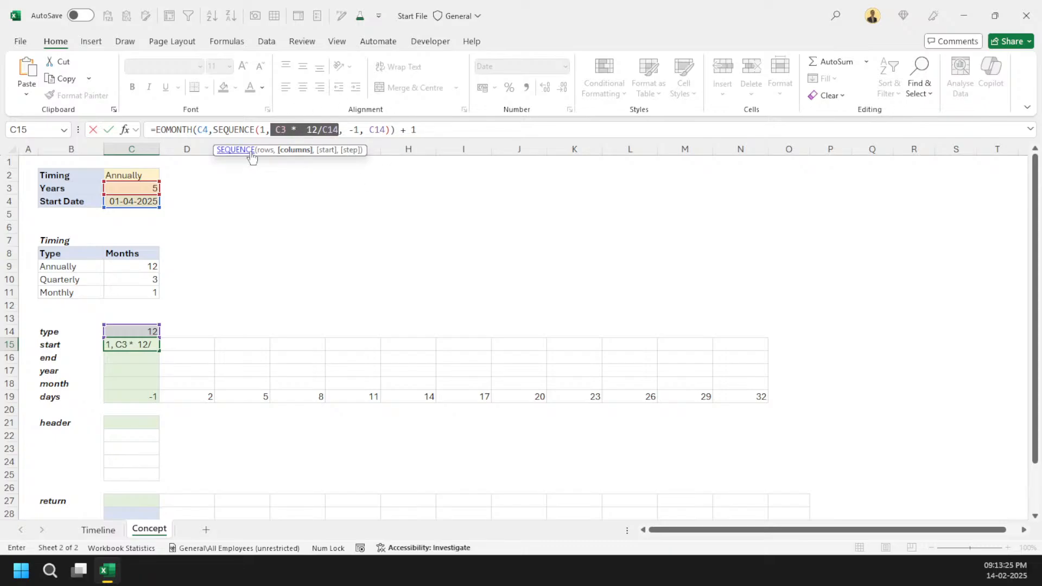
{"action": "key", "text": "ctrl+Return"}
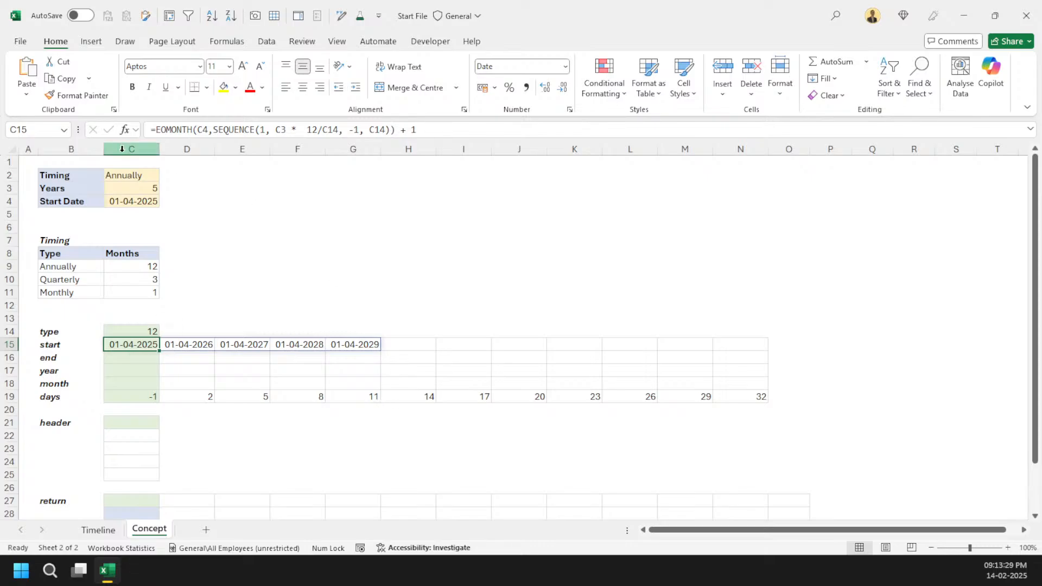
Step: Switch the Timing input to Quarterly
{"action": "left_click", "coordinate": [135, 187]}
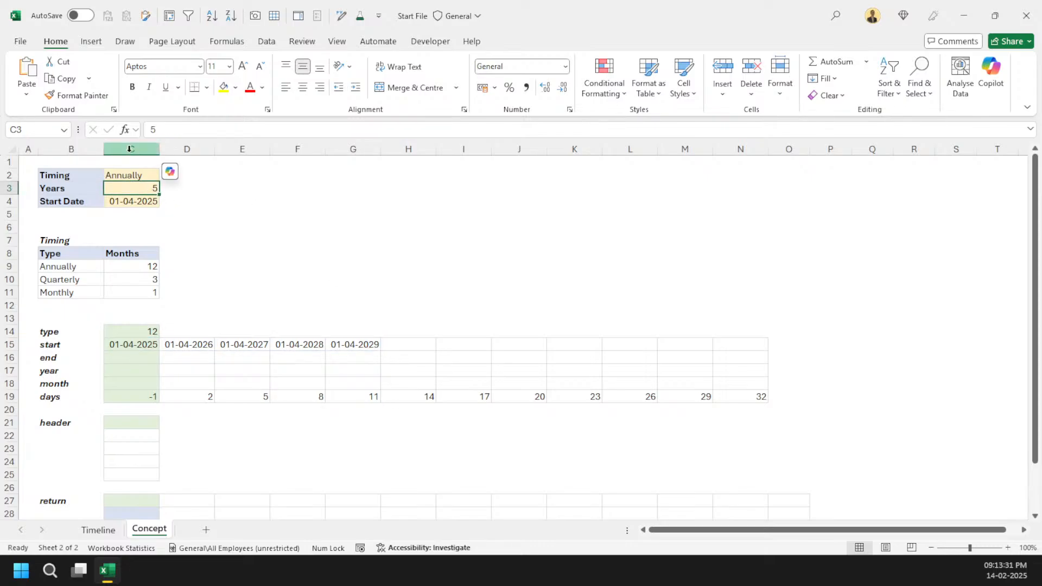
{"action": "left_click", "coordinate": [137, 174]}
{"action": "left_click", "coordinate": [165, 175]}
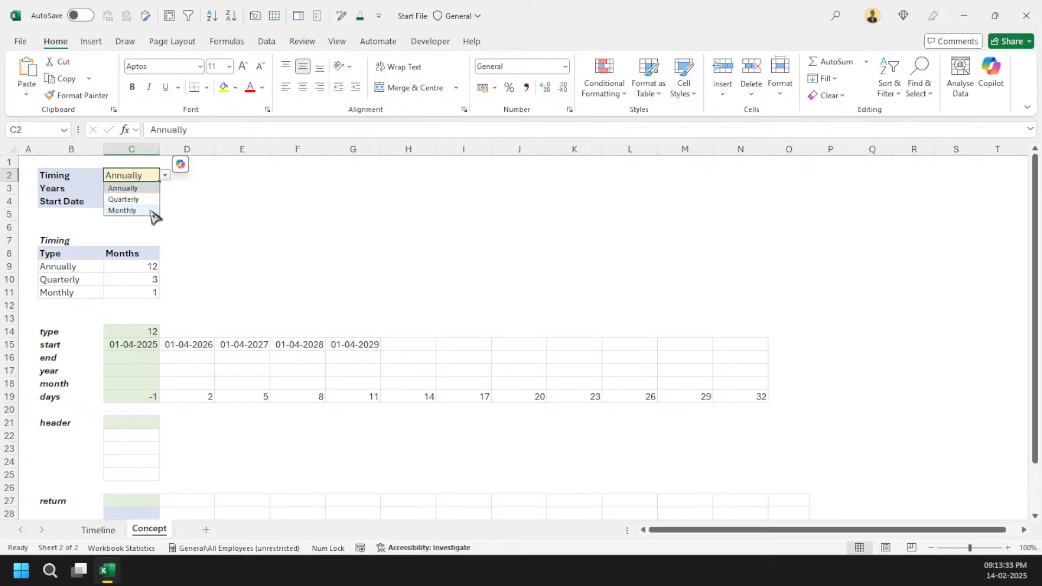
{"action": "left_click", "coordinate": [148, 200]}
Step: Select the whole spilled start row to examine how many period dates it contains
{"action": "left_click", "coordinate": [147, 344]}
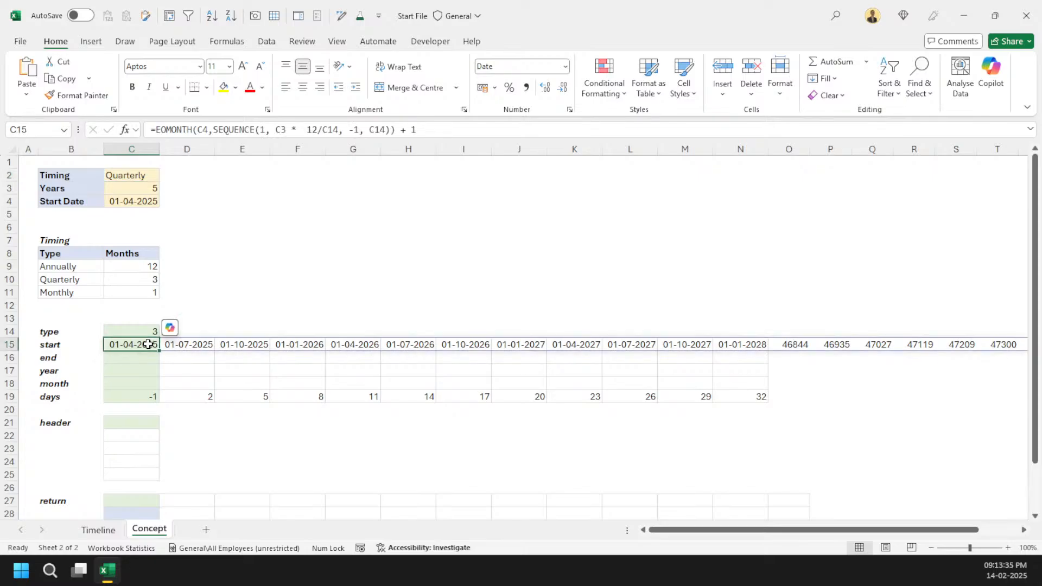
{"action": "key", "text": "ctrl+shift+Right"}
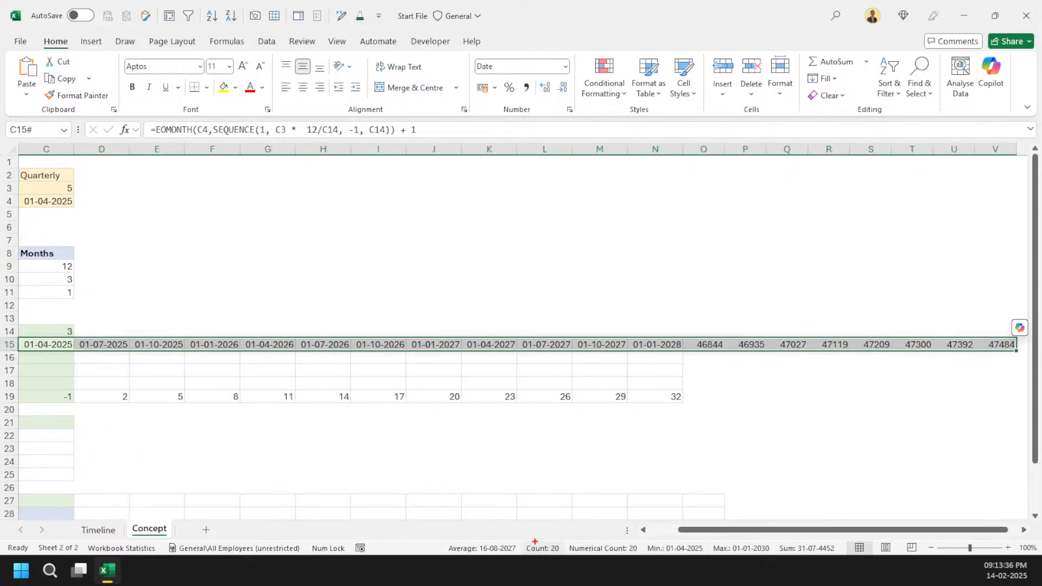
{"action": "left_click_drag", "start_coordinate": [509, 521], "coordinate": [574, 556]}
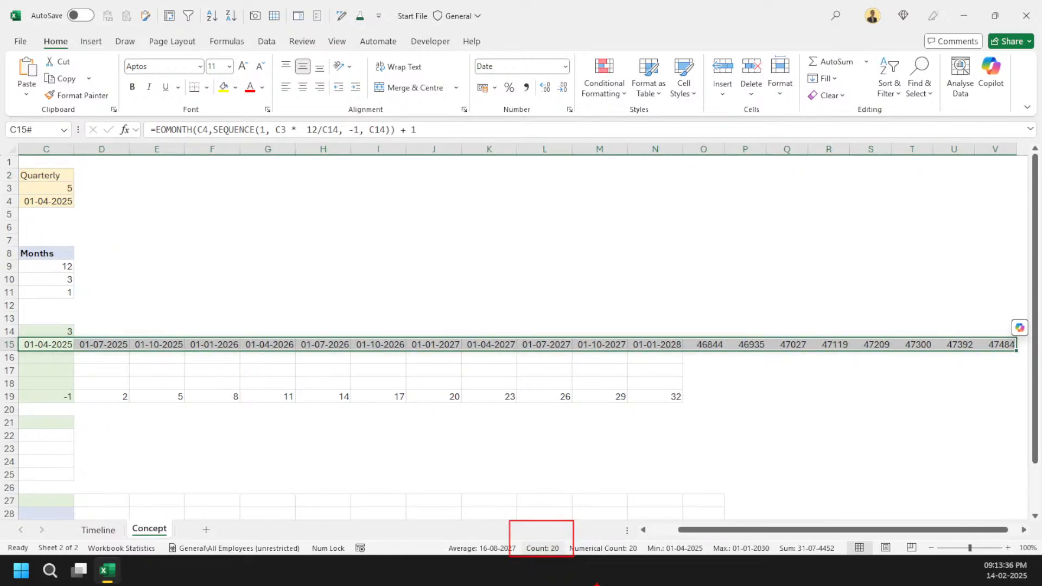
{"action": "key", "text": "Escape"}
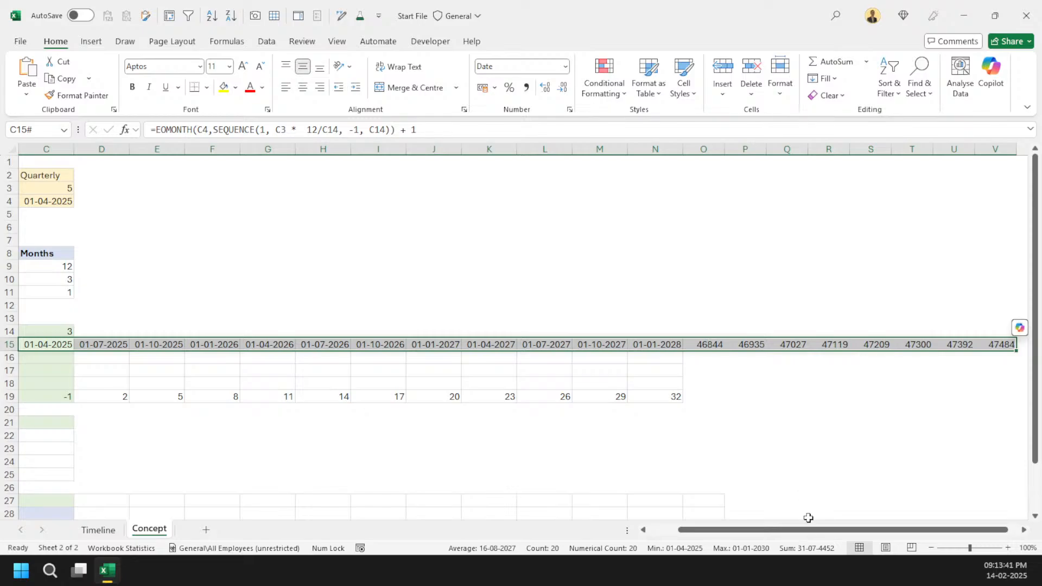
{"action": "left_click_drag", "start_coordinate": [819, 529], "coordinate": [780, 531]}
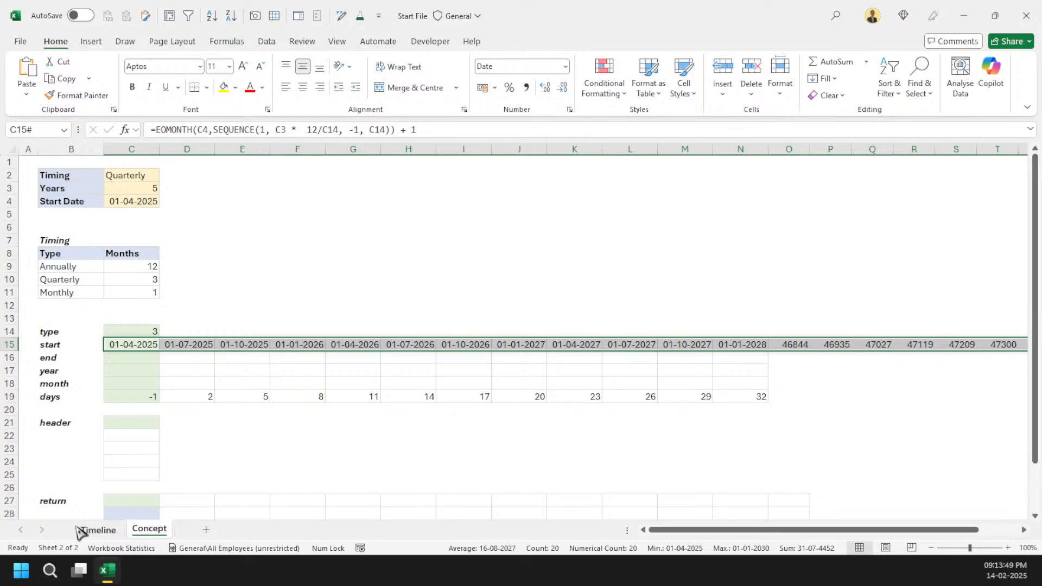
Step: Inspect how far the Timeline sheet's columns extend to the right of the timeline rows
{"action": "left_click", "coordinate": [98, 531]}
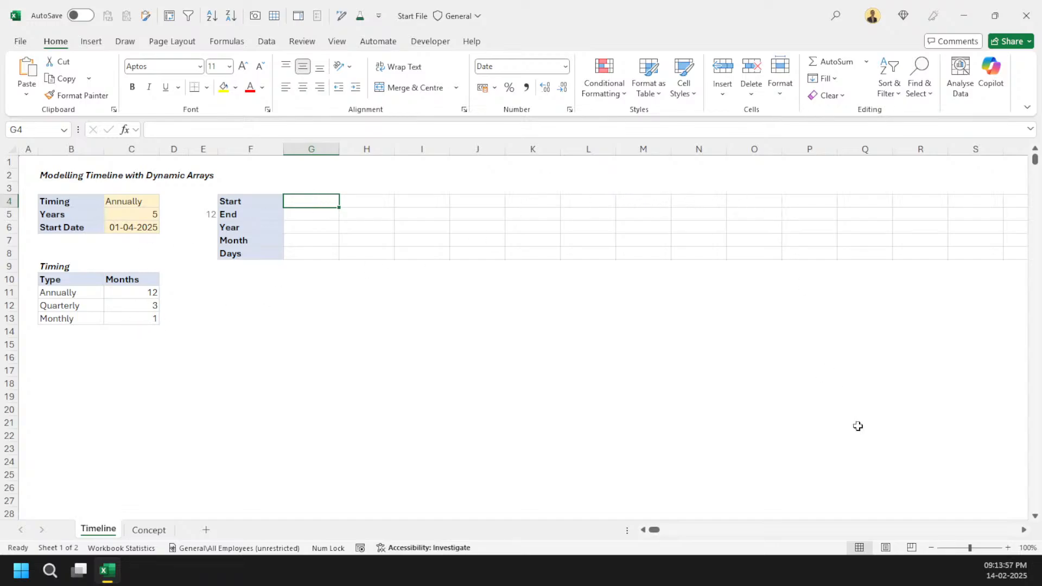
{"action": "left_click", "coordinate": [971, 205]}
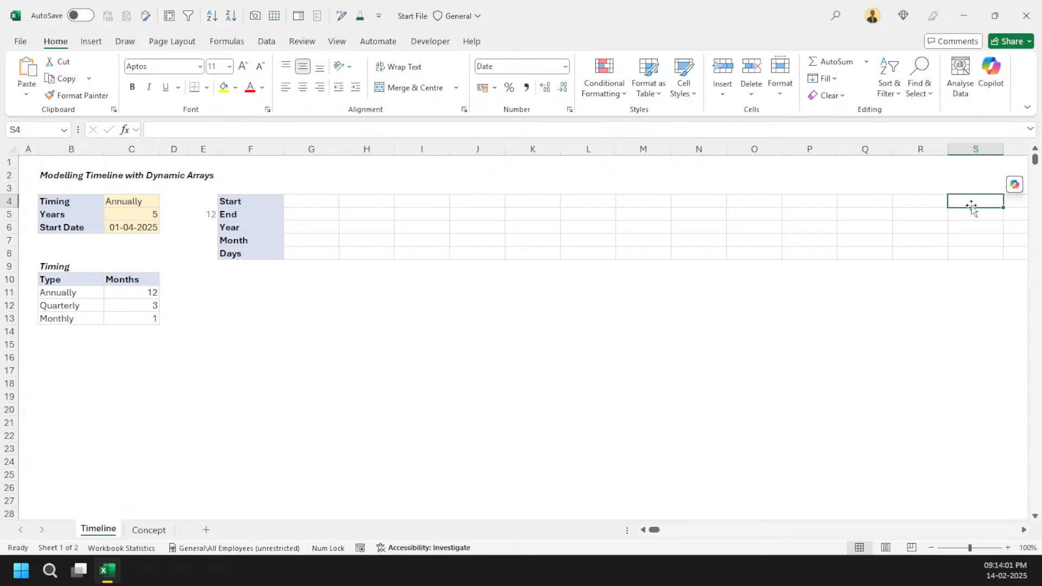
{"action": "key", "text": "Right"}
{"action": "key", "text": "Right"}
{"action": "key", "text": "Right"}
{"action": "key", "text": "Right"}
{"action": "key", "text": "Right"}
{"action": "key", "text": "Right"}
{"action": "key", "text": "Right"}
{"action": "key", "text": "Right"}
{"action": "key", "text": "Right"}
{"action": "key", "text": "Right"}
{"action": "key", "text": "Right"}
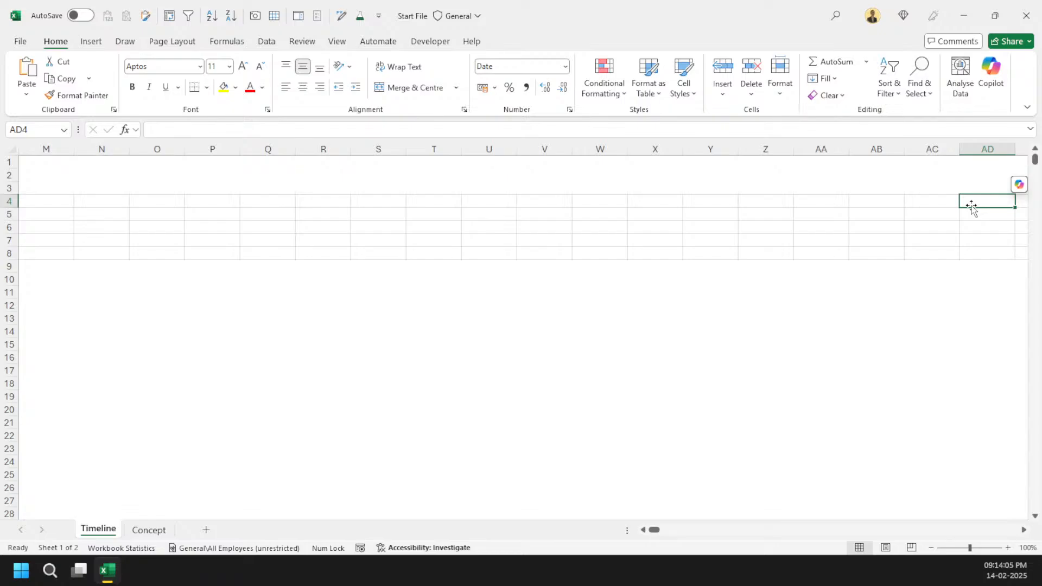
{"action": "key", "text": "ctrl+Left"}
{"action": "key", "text": "Right"}
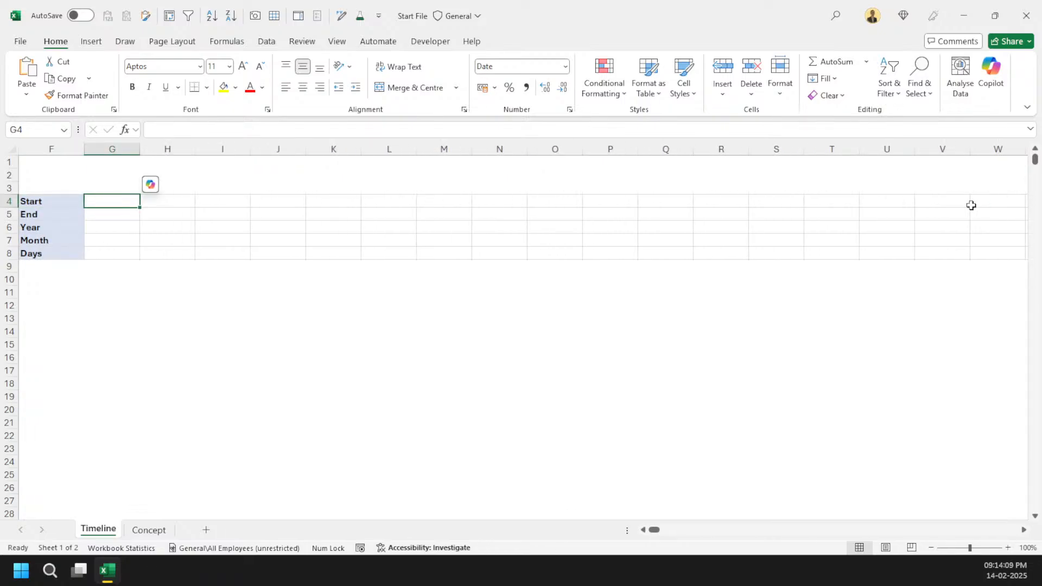
Step: Return to the Concept sheet and set the Years input to 10
{"action": "left_click", "coordinate": [149, 529]}
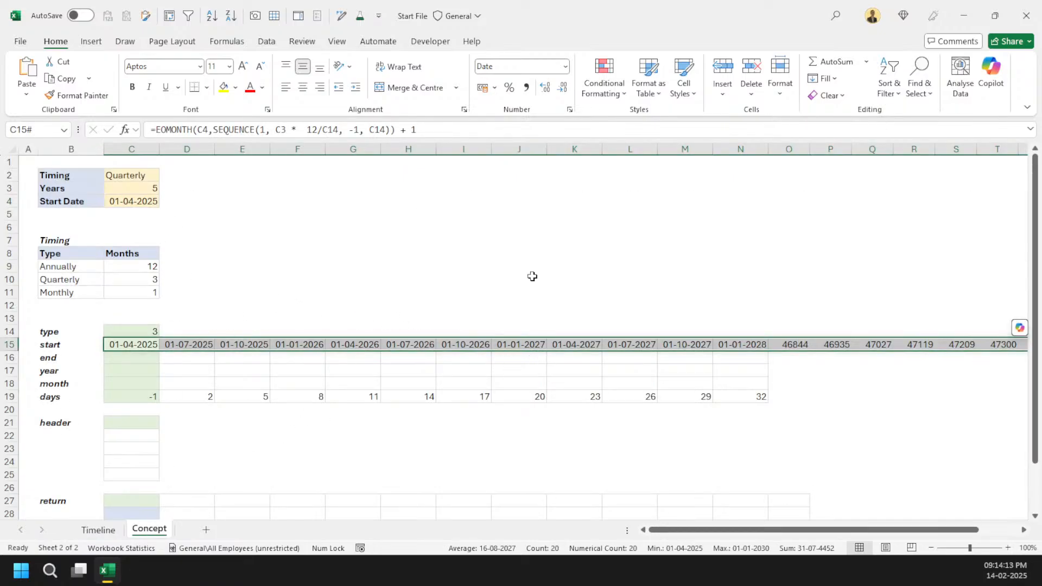
{"action": "left_click", "coordinate": [143, 187]}
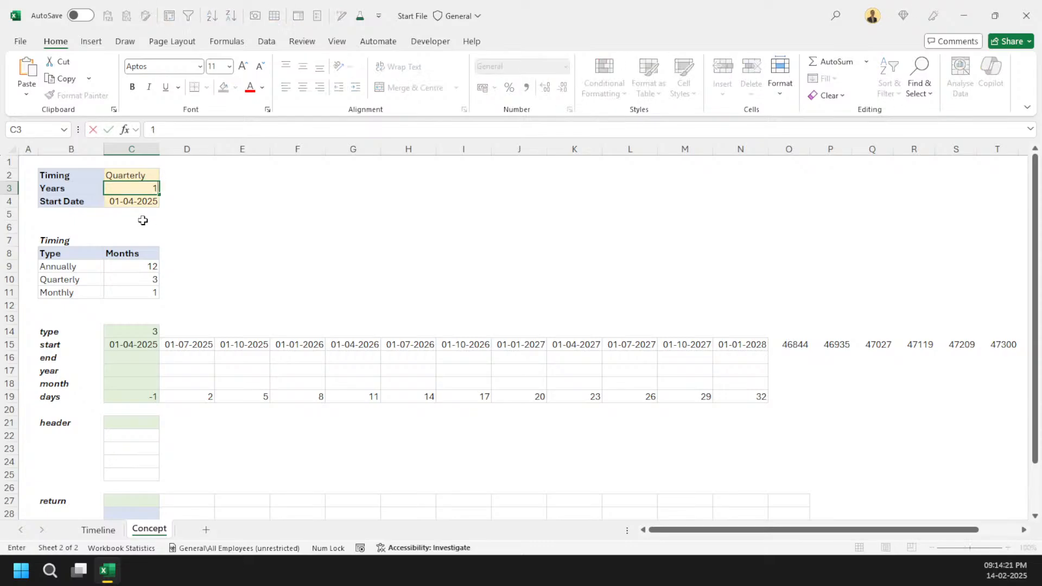
{"action": "type", "text": "10"}
{"action": "key", "text": "Return"}
{"action": "key", "text": "Return"}
{"action": "key", "text": "Return"}
{"action": "key", "text": "Return"}
{"action": "key", "text": "Down"}
{"action": "key", "text": "Down"}
{"action": "key", "text": "Down"}
{"action": "key", "text": "Down"}
{"action": "key", "text": "Down"}
{"action": "key", "text": "Down"}
{"action": "key", "text": "Down"}
{"action": "key", "text": "Down"}
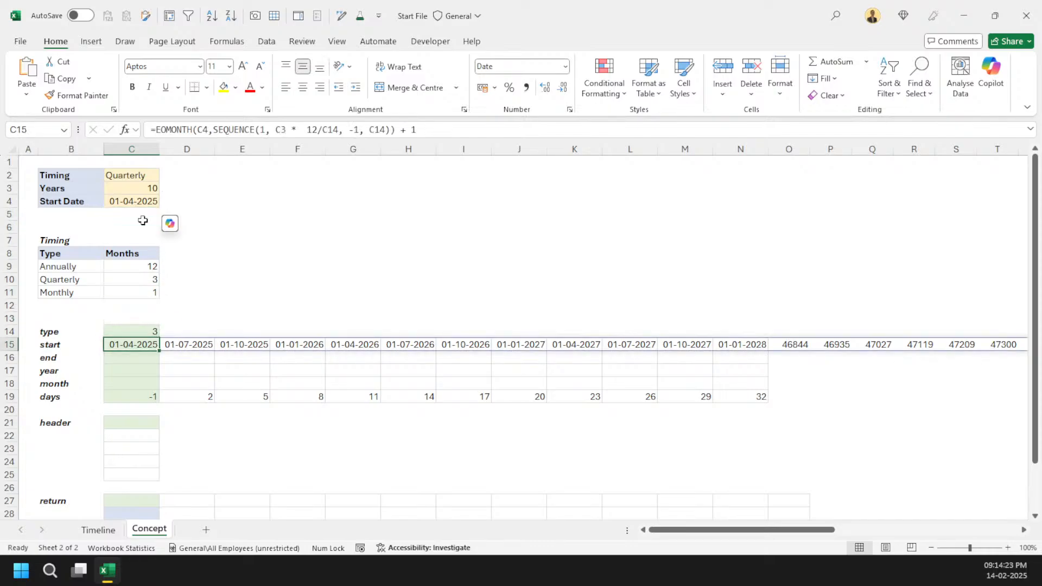
Step: Switch the Timing input to Monthly and set Years back to 1
{"action": "key", "text": "ctrl+Right"}
{"action": "key", "text": "ctrl+Left"}
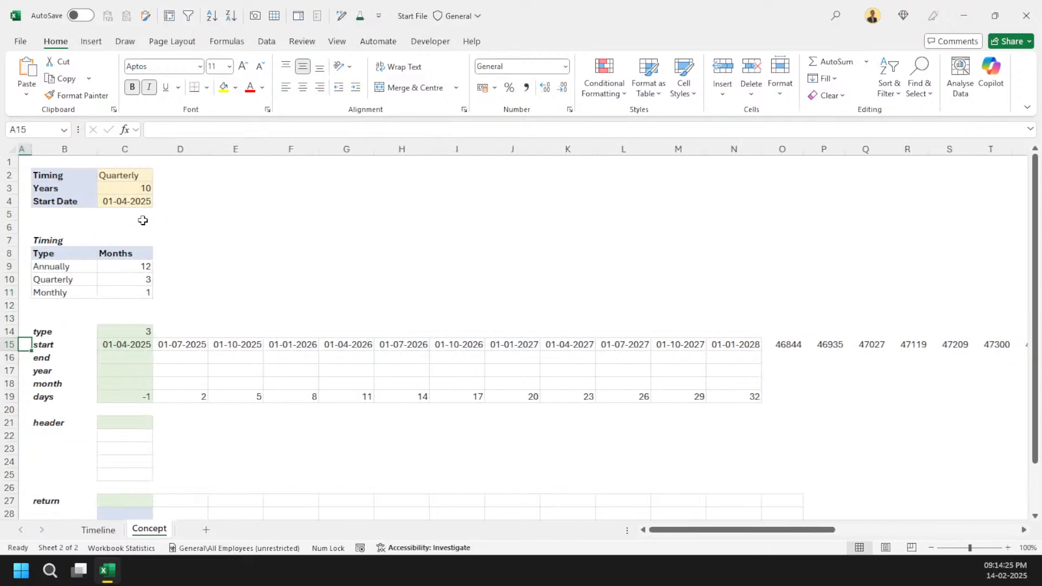
{"action": "key", "text": "Right"}
{"action": "key", "text": "Left"}
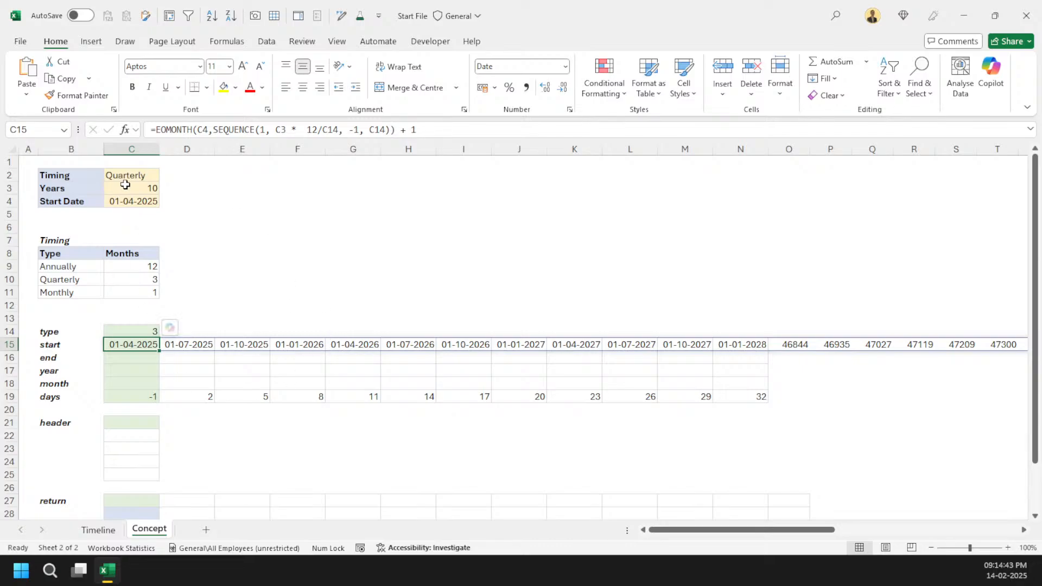
{"action": "left_click", "coordinate": [115, 192]}
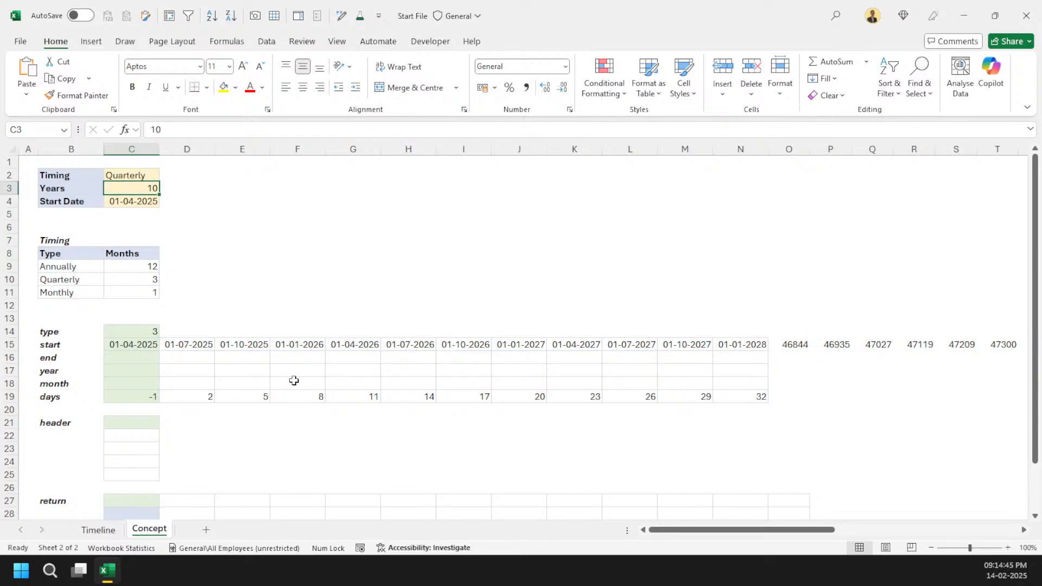
{"action": "key", "text": "Up"}
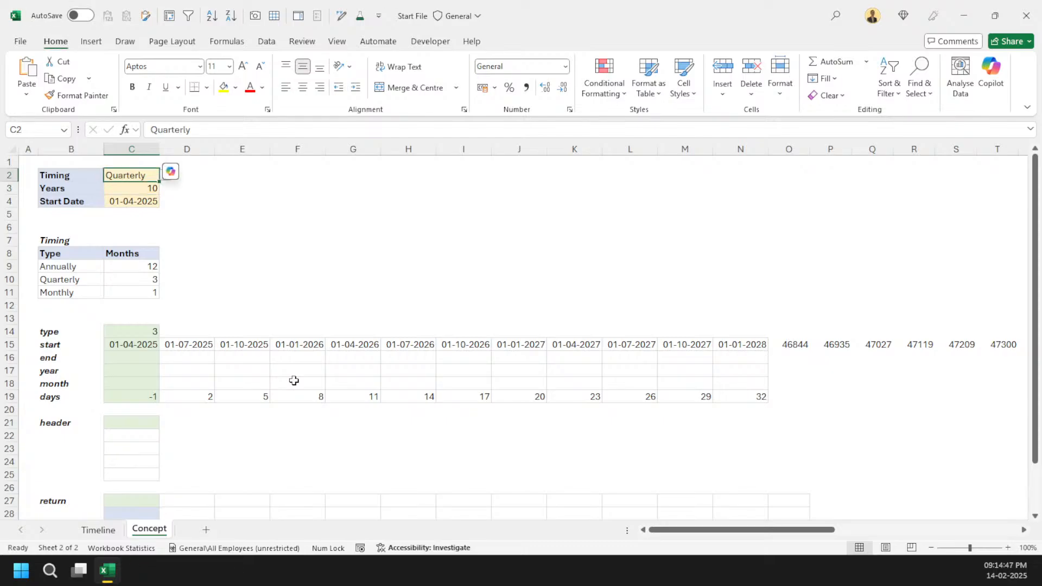
{"action": "key", "text": "alt+Down"}
{"action": "key", "text": "Return"}
{"action": "key", "text": "Return"}
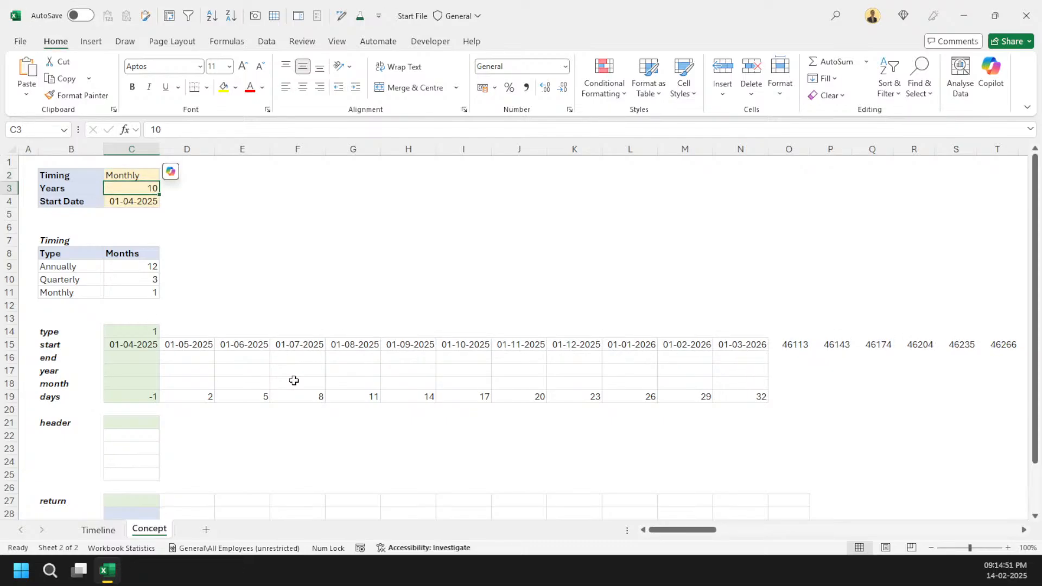
{"action": "type", "text": "1"}
{"action": "key", "text": "Return"}
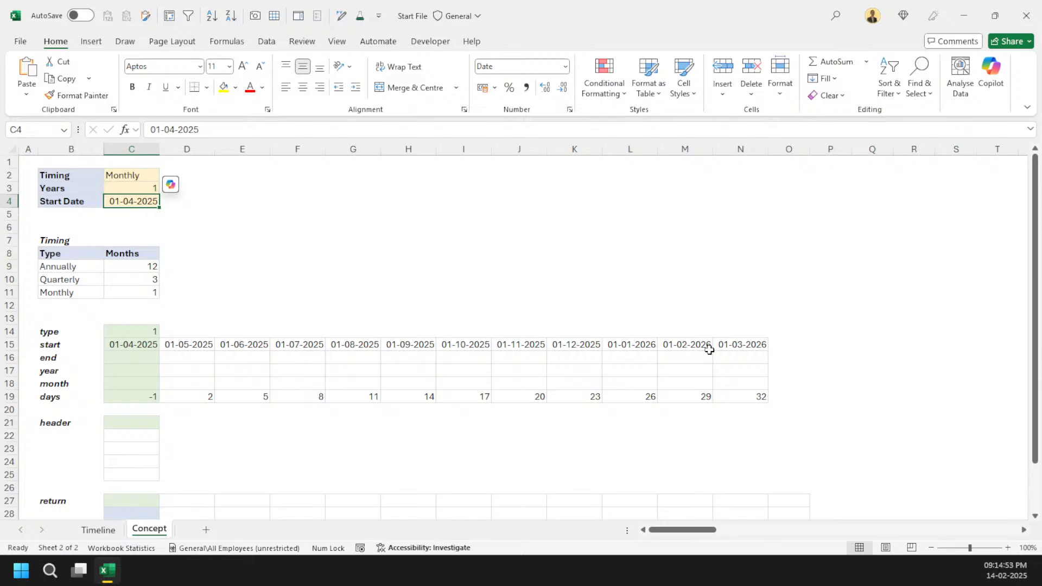
Step: Enter =EOMONTH(C15#, 0) in the end cell C16
{"action": "left_click", "coordinate": [143, 356]}
{"action": "type", "text": "="}
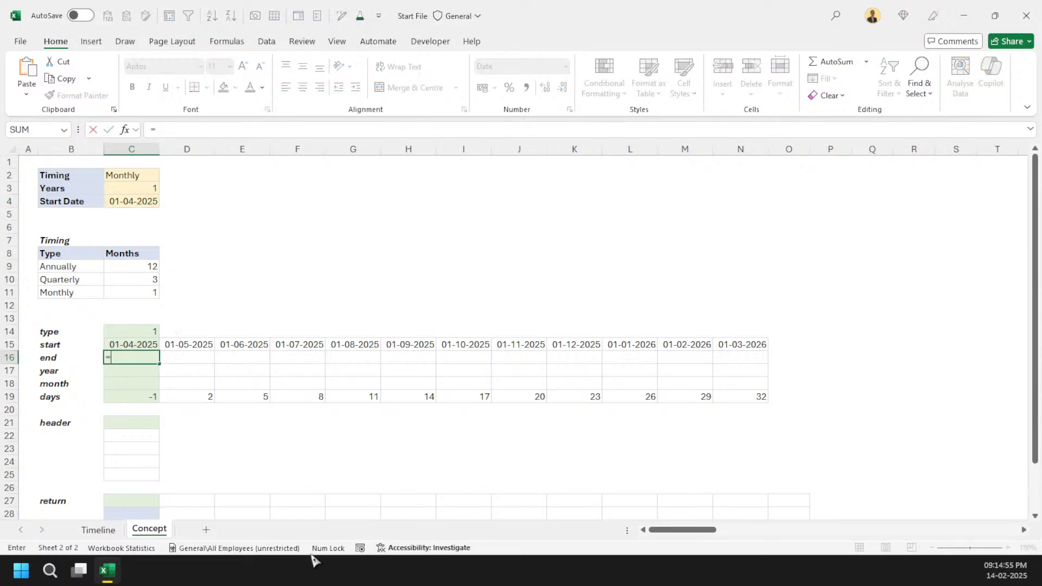
{"action": "type", "text": "eom"}
{"action": "key", "text": "Tab"}
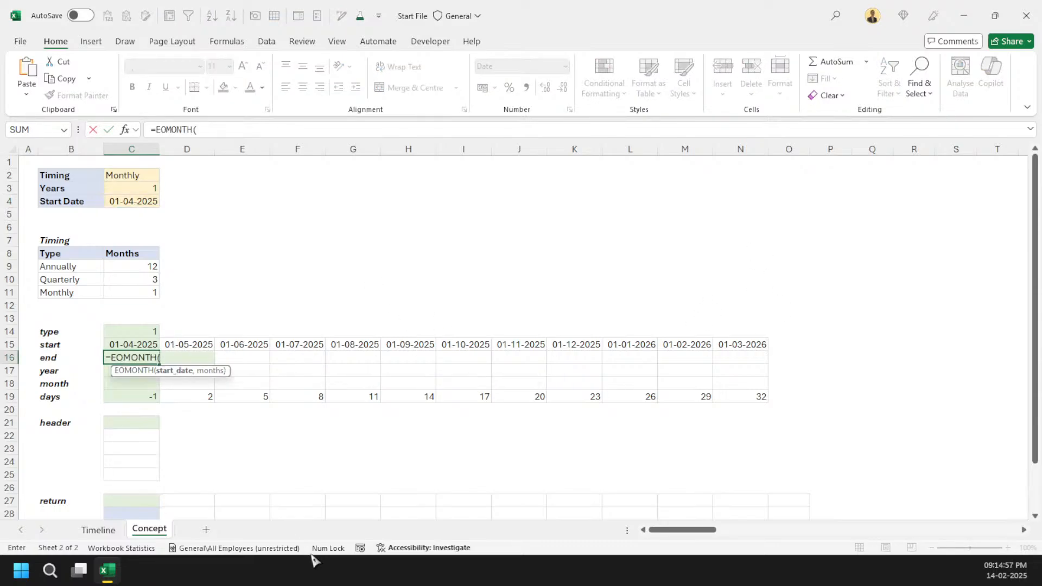
{"action": "key", "text": "Up"}
{"action": "type", "text": ", 0"}
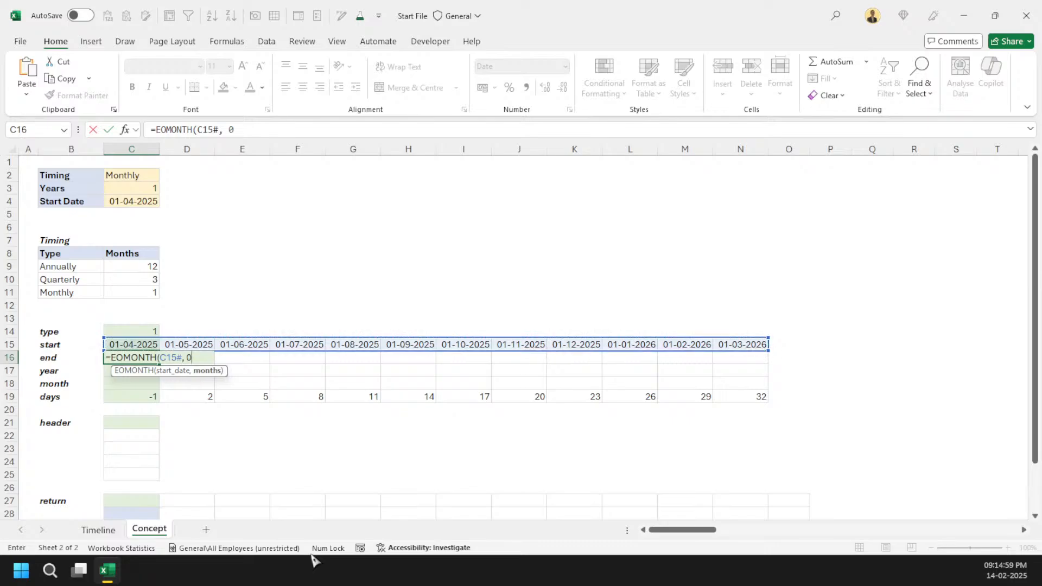
{"action": "type", "text": ")"}
{"action": "key", "text": "Return"}
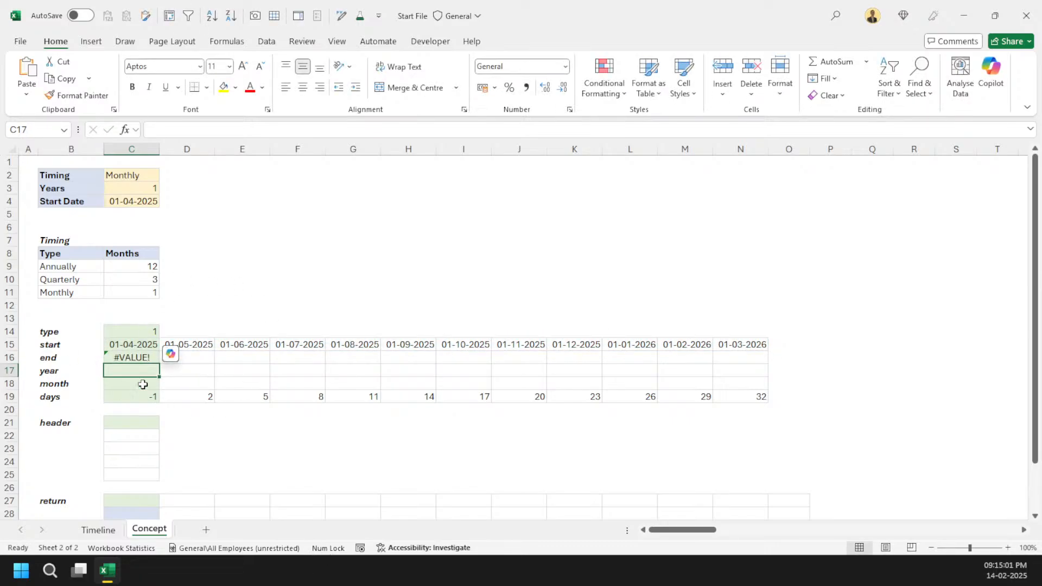
Step: Replace C15# in the end formula with the copied start formula, giving =EOMONTH(EOMONTH(C4,SEQUENCE(1, C3 * 12/C14, -1, C14)) + 1, 0)
{"action": "left_click", "coordinate": [132, 355]}
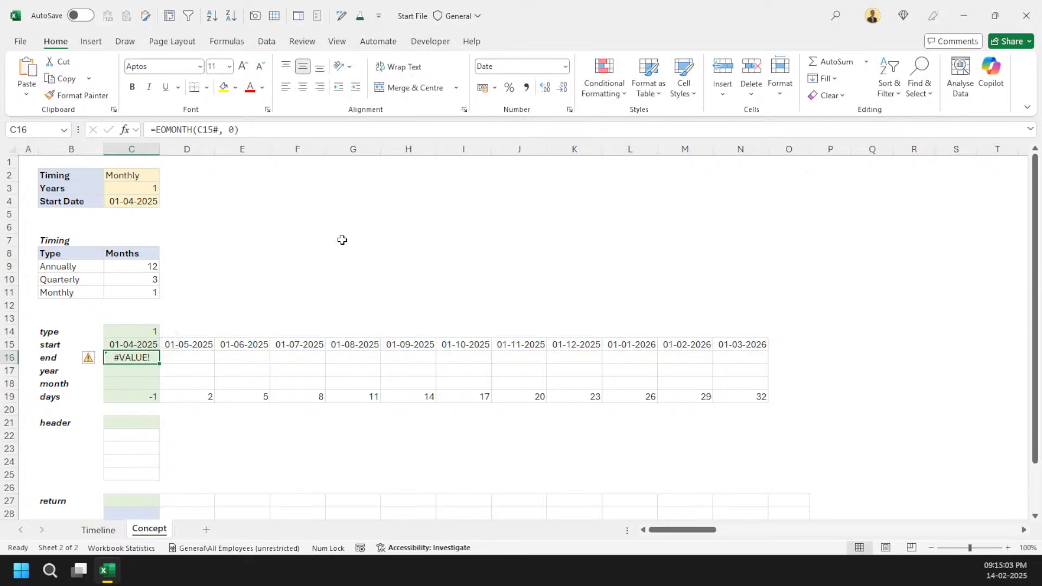
{"action": "left_click", "coordinate": [116, 343]}
{"action": "left_click_drag", "start_coordinate": [156, 131], "coordinate": [521, 135]}
{"action": "key", "text": "ctrl+c"}
{"action": "key", "text": "Escape"}
{"action": "left_click", "coordinate": [111, 357]}
{"action": "double_click", "coordinate": [212, 131]}
{"action": "key", "text": "ctrl+v"}
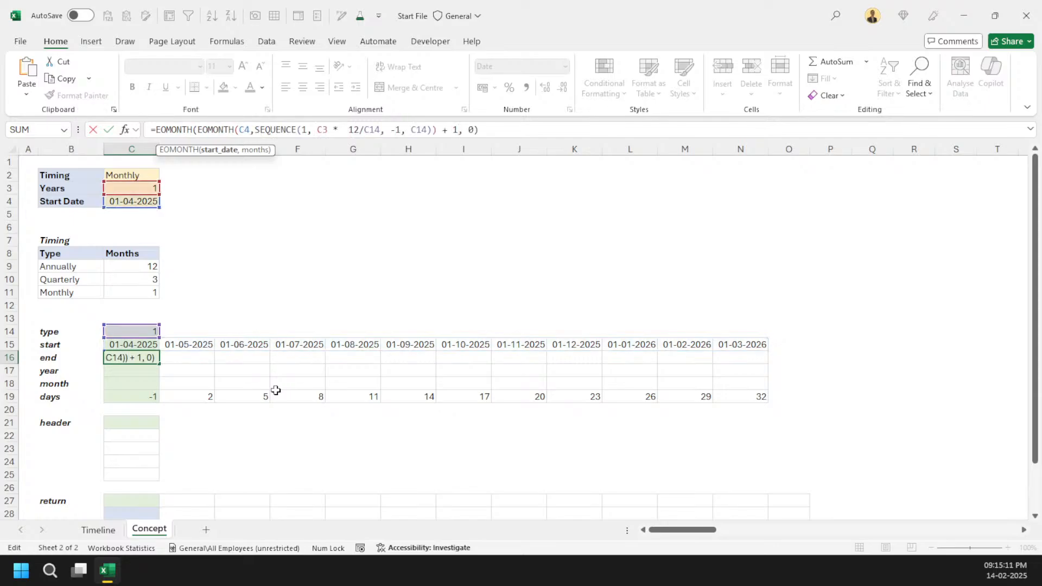
{"action": "key", "text": "Return"}
{"action": "left_click", "coordinate": [144, 359]}
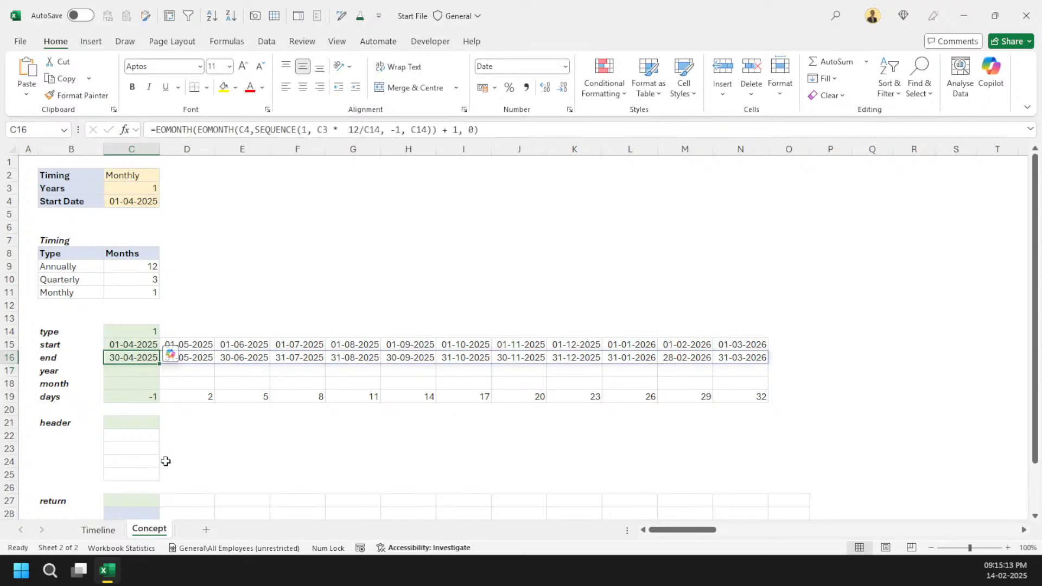
Step: Undo the nested end formula and instead prefix C15# with a plus sign, giving =EOMONTH(+C15#, 0) in C16
{"action": "key", "text": "ctrl+z"}
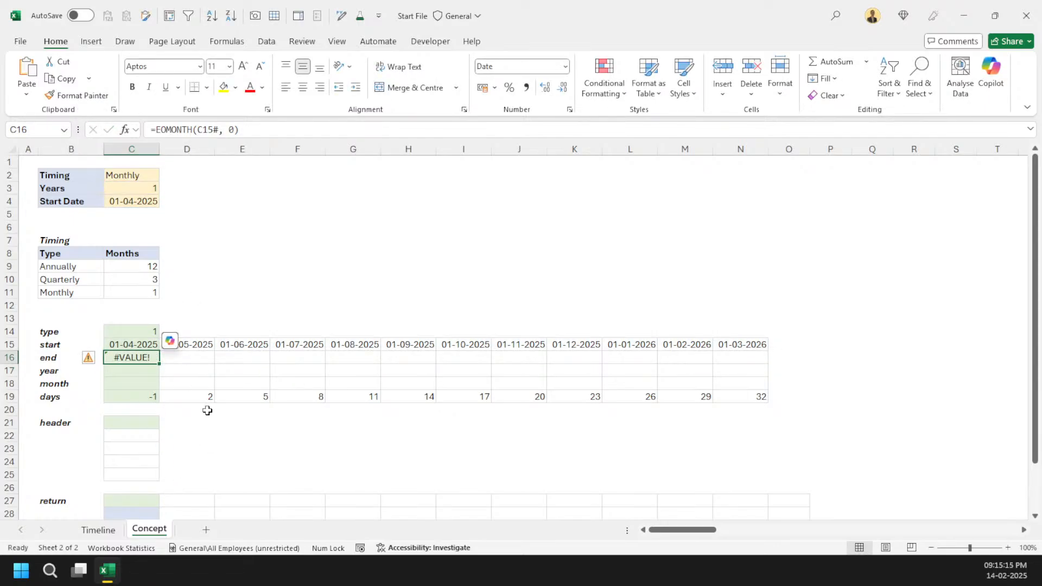
{"action": "left_click", "coordinate": [197, 133]}
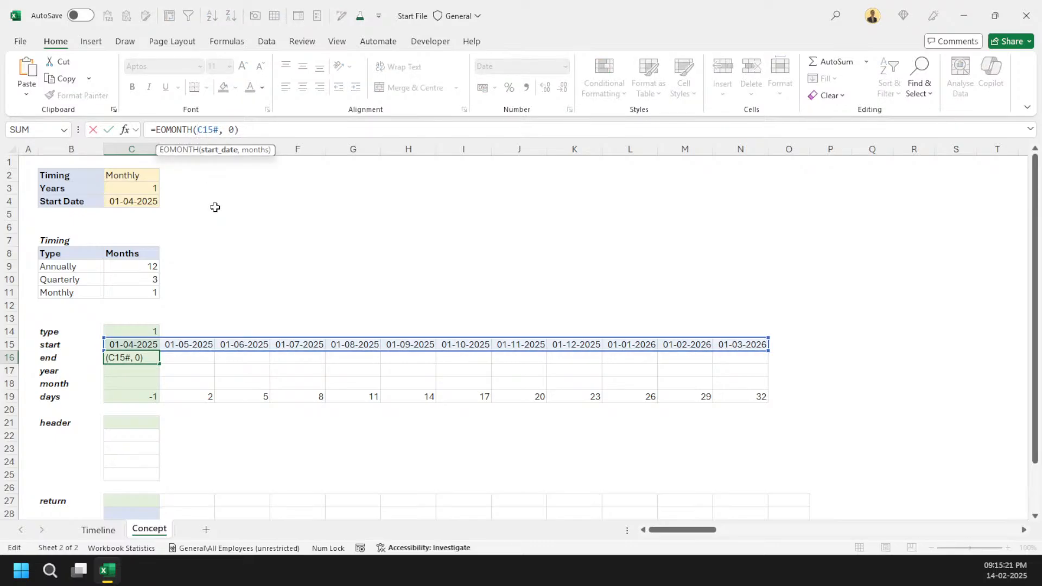
{"action": "type", "text": "+"}
{"action": "key", "text": "ctrl+Return"}
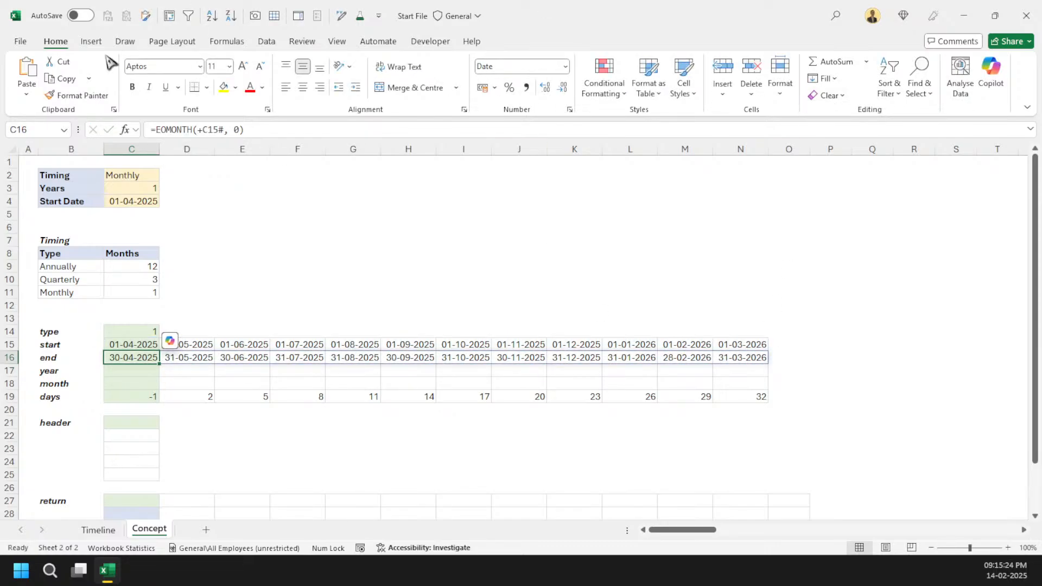
{"action": "left_click", "coordinate": [204, 132]}
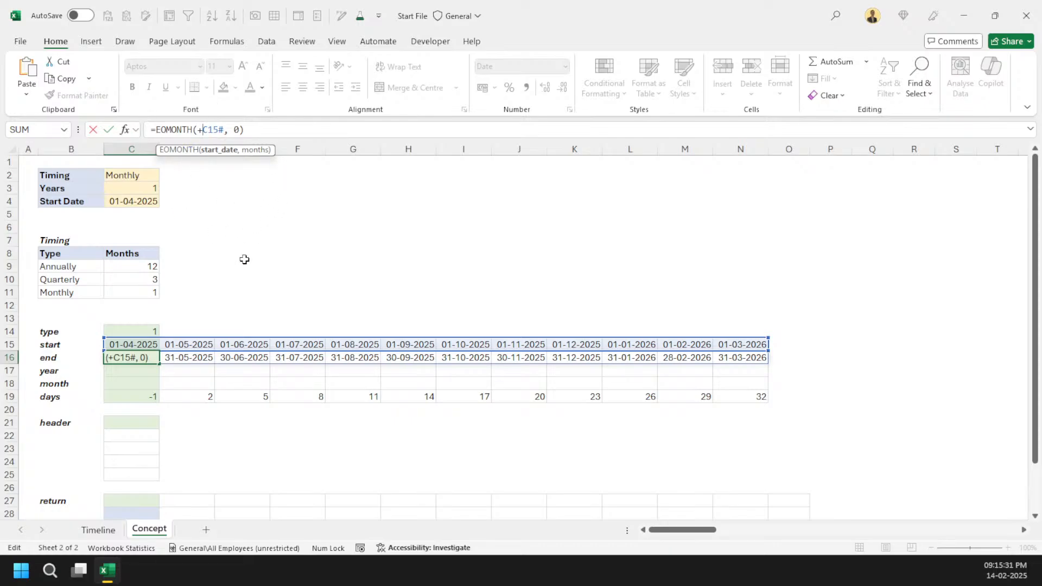
{"action": "key", "text": "Escape"}
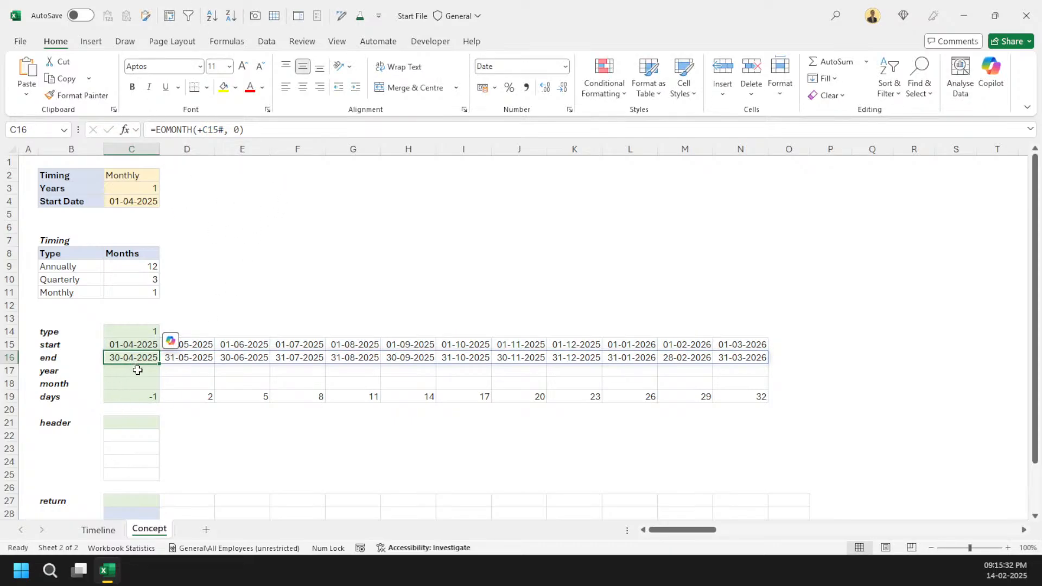
Step: Clear the placeholder SEQUENCE formula from the days cell C19
{"action": "left_click", "coordinate": [146, 406]}
{"action": "left_click", "coordinate": [126, 398]}
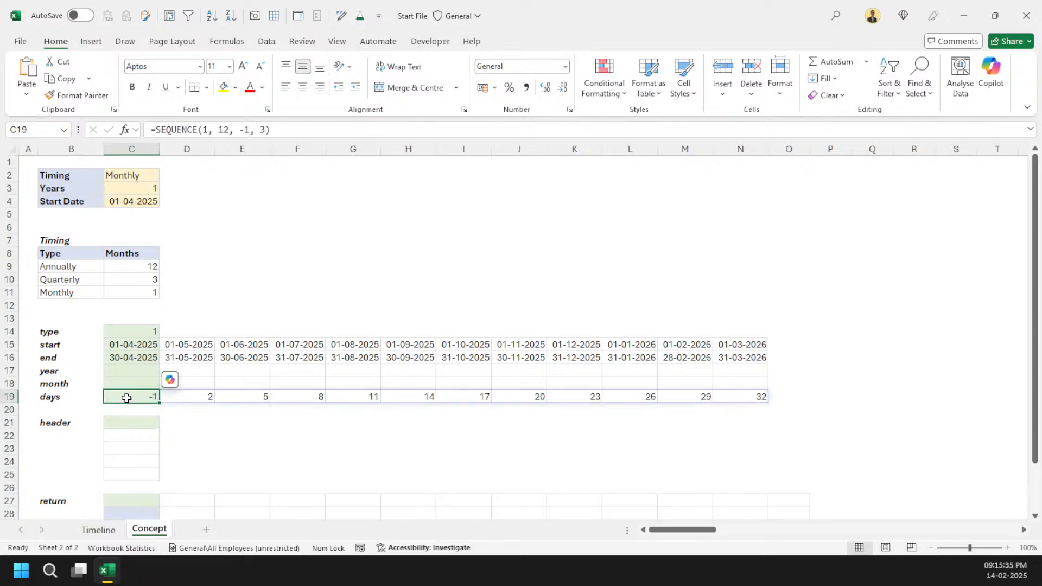
{"action": "key", "text": "Delete"}
Step: Enter =YEAR(C15#) in the year cell C17 so it spills across the timeline
{"action": "key", "text": "Up"}
{"action": "key", "text": "Up"}
{"action": "type", "text": "=year"}
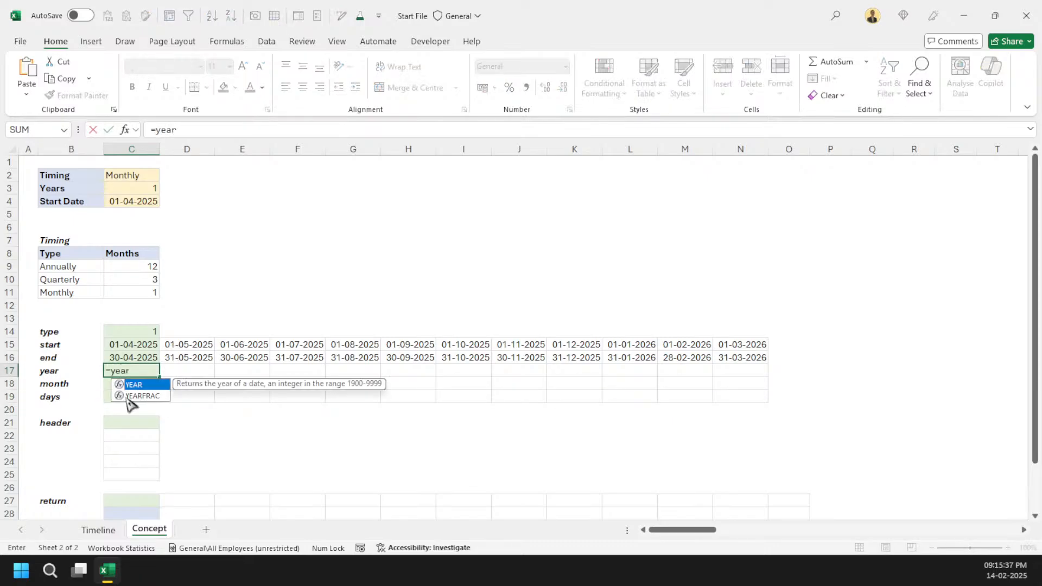
{"action": "key", "text": "Tab"}
{"action": "key", "text": "Up"}
{"action": "key", "text": "Up"}
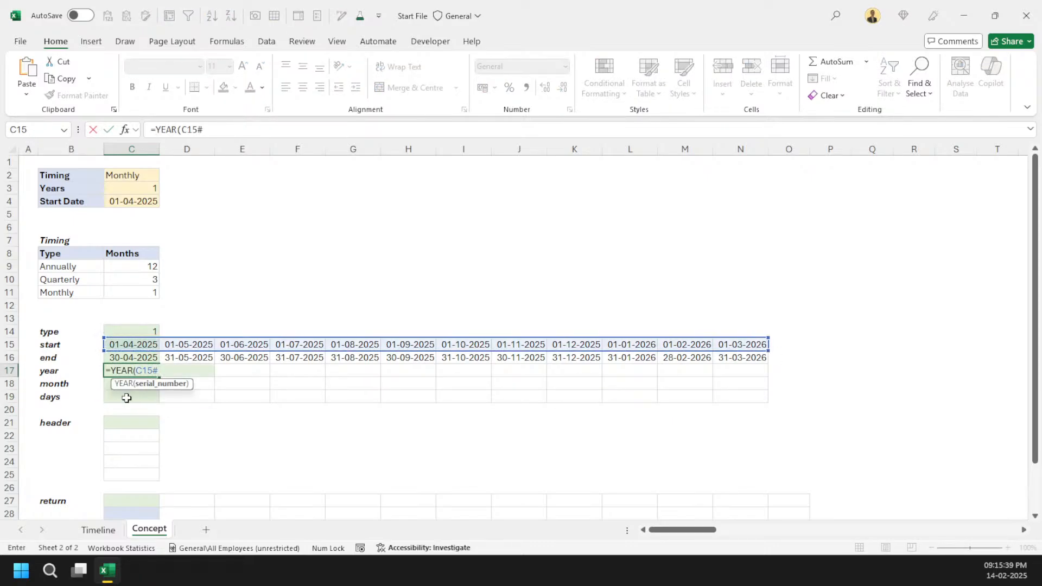
{"action": "type", "text": ")"}
{"action": "key", "text": "Return"}
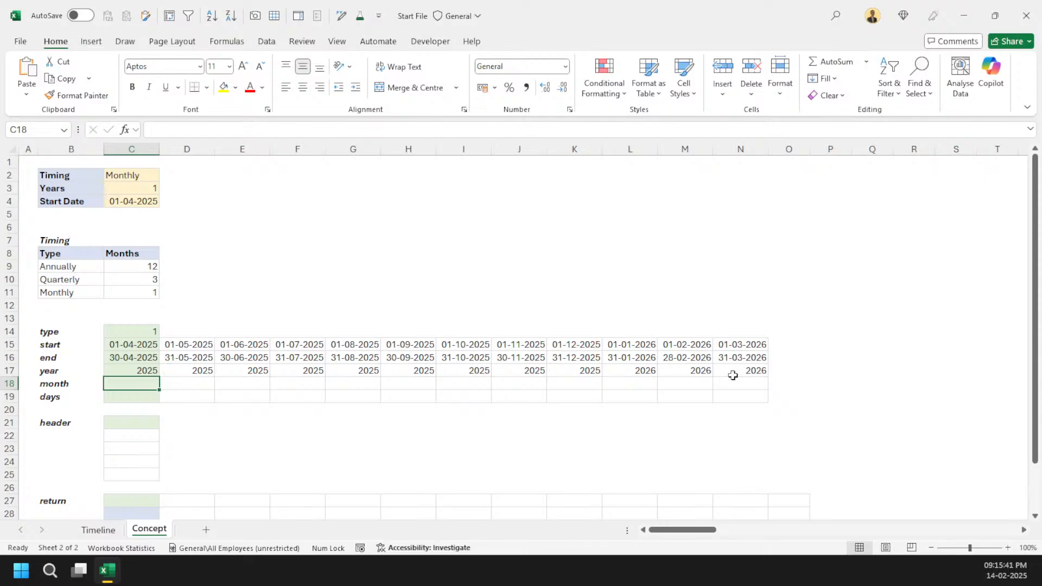
Step: Set Years to 2 and review how far the year row extends across the sheet
{"action": "left_click", "coordinate": [152, 187]}
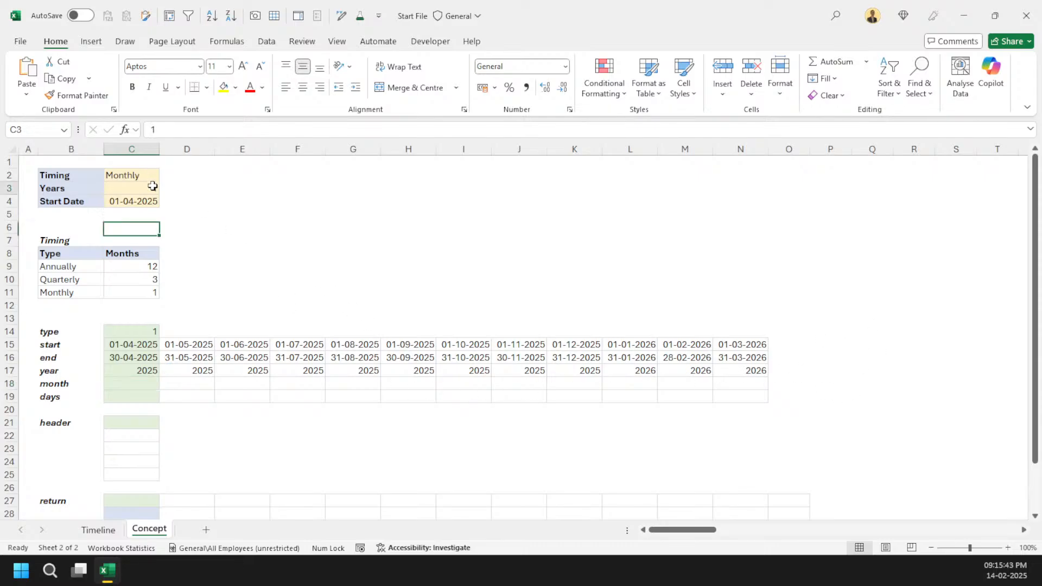
{"action": "type", "text": "2"}
{"action": "key", "text": "Return"}
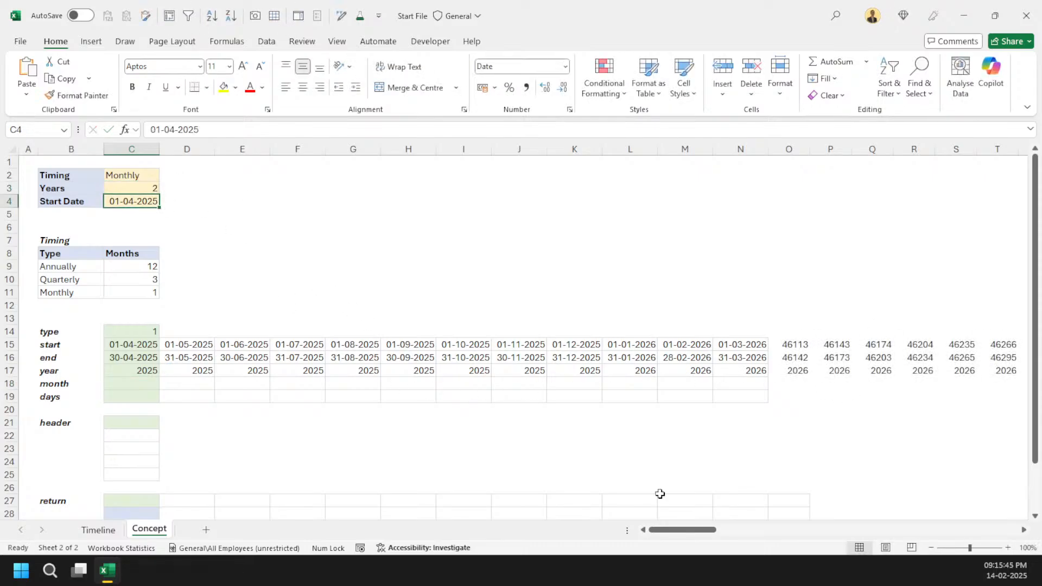
{"action": "left_click", "coordinate": [833, 370]}
{"action": "key", "text": "ctrl+Right"}
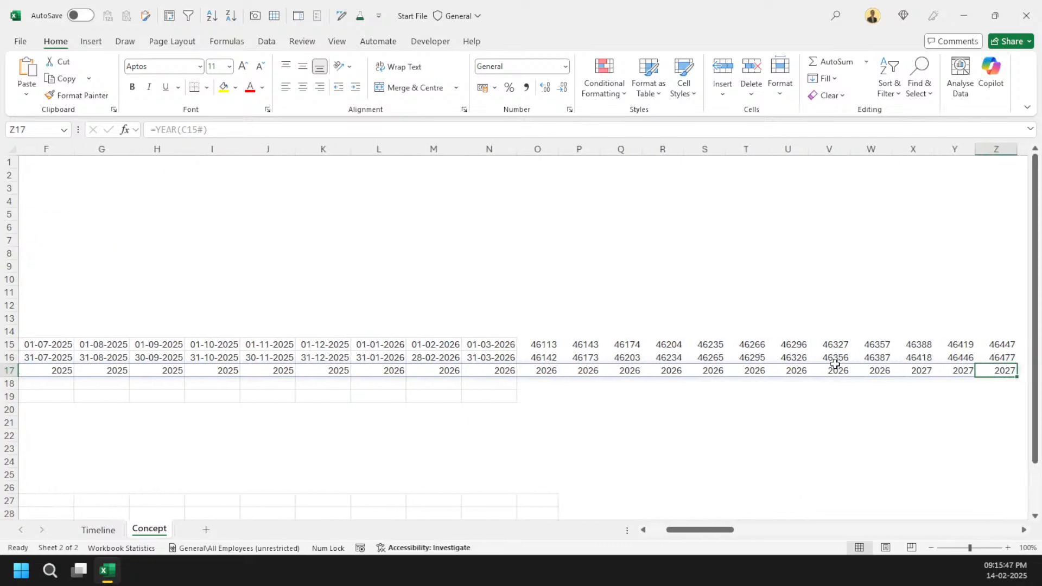
{"action": "key", "text": "ctrl+Left"}
{"action": "key", "text": "Right"}
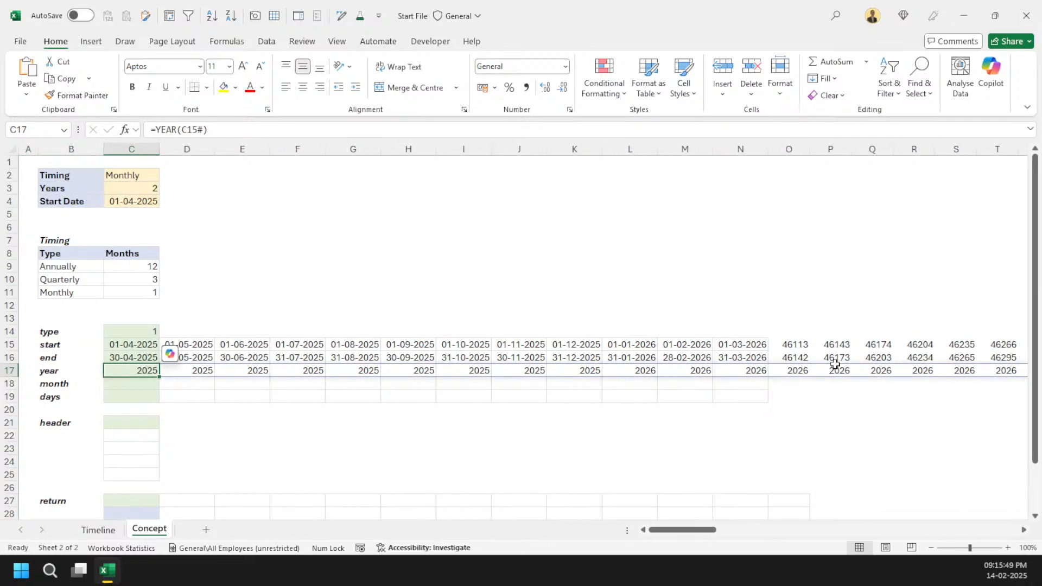
Step: Set the Years input back to 1
{"action": "left_click", "coordinate": [148, 187]}
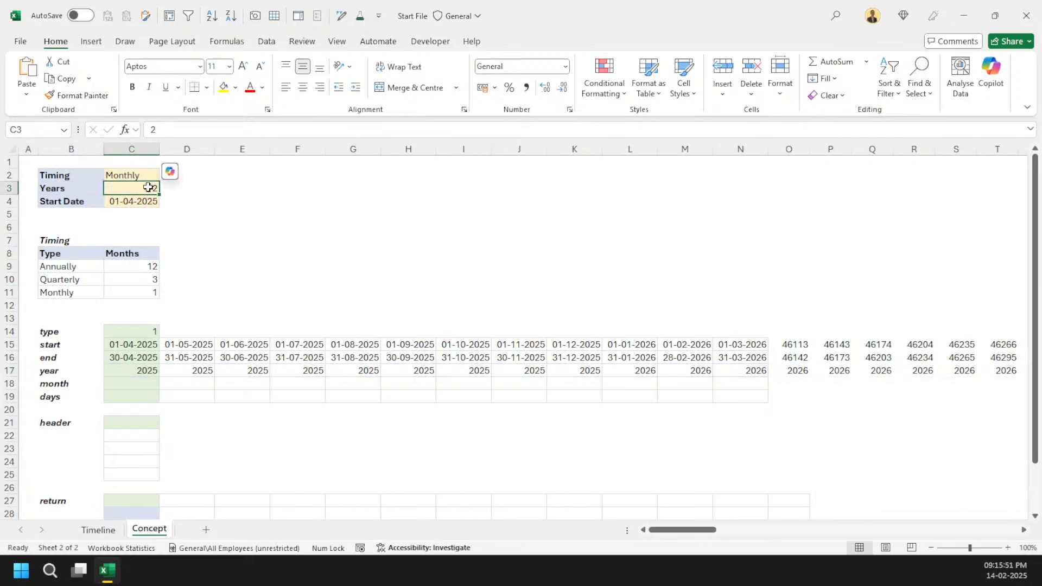
{"action": "type", "text": "1"}
{"action": "key", "text": "Return"}
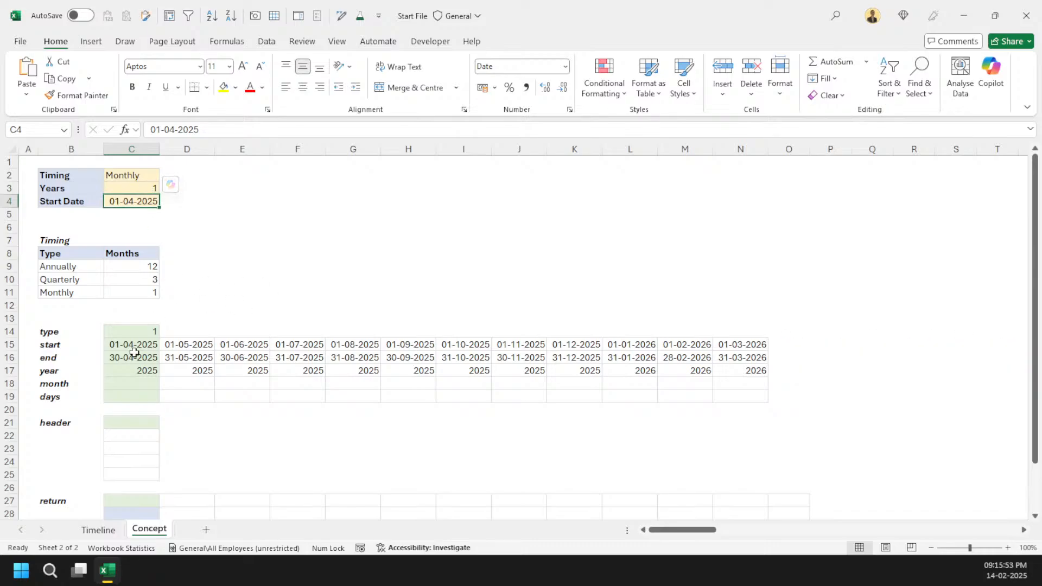
Step: Enter =MONTH(C15#) in the month cell C18
{"action": "left_click", "coordinate": [131, 373]}
{"action": "key", "text": "Down"}
{"action": "type", "text": "=month"}
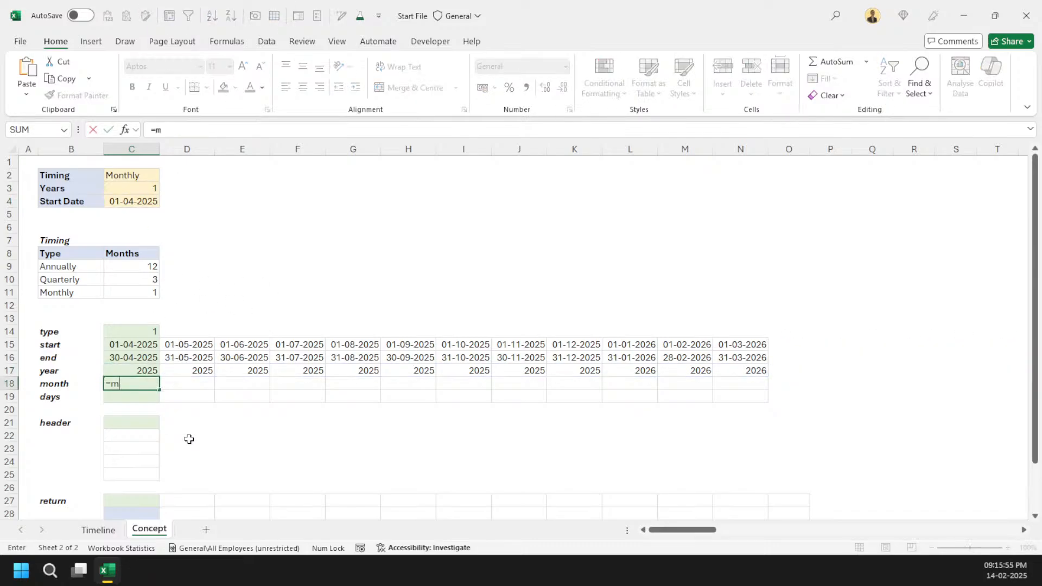
{"action": "key", "text": "Tab"}
{"action": "key", "text": "Up"}
{"action": "key", "text": "Up"}
{"action": "key", "text": "Up"}
{"action": "key", "text": "ctrl+shift+Right"}
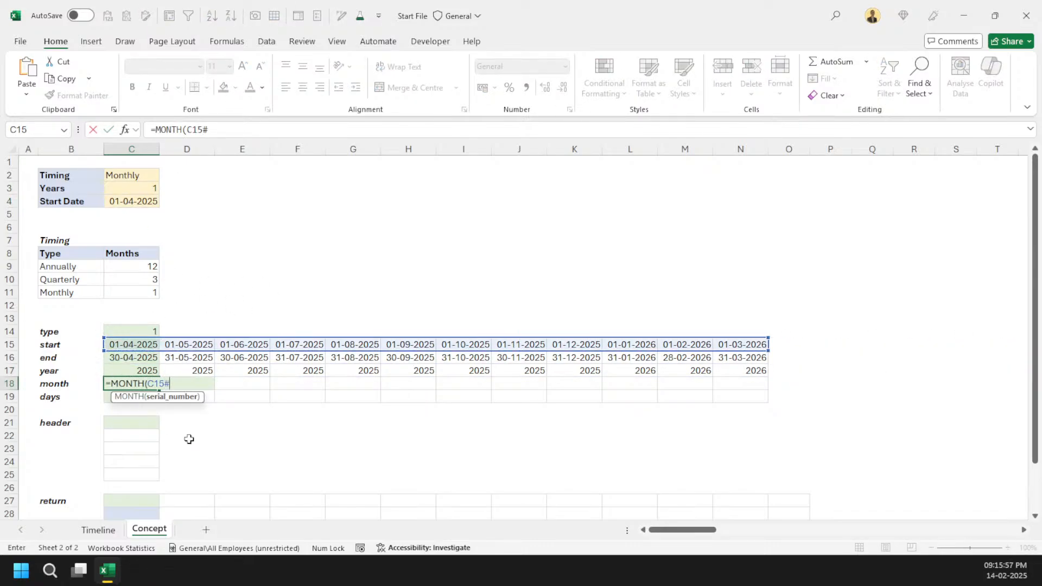
{"action": "type", "text": ")"}
{"action": "key", "text": "Return"}
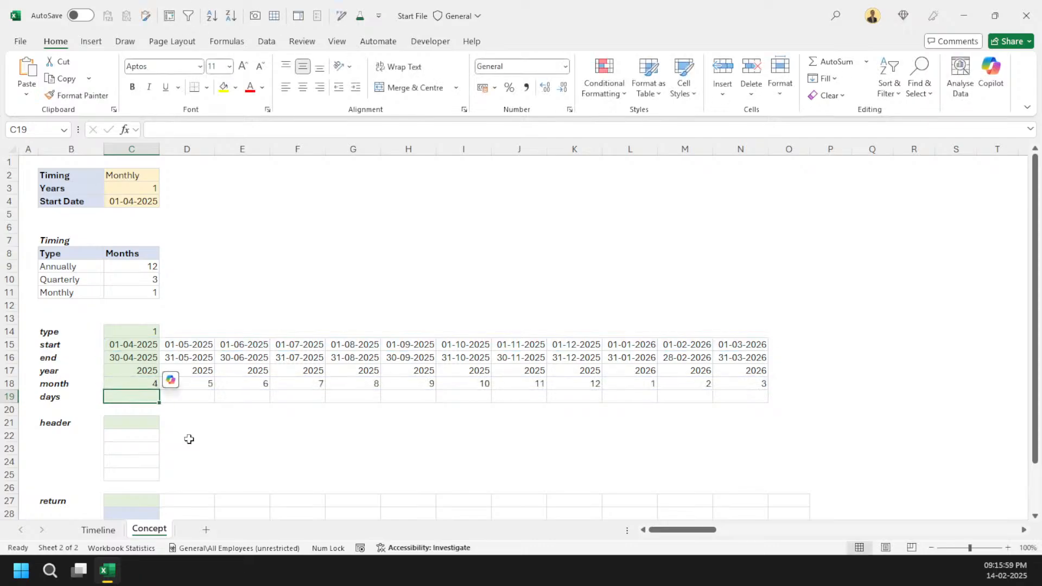
Step: Enter =C16# - C15# + 1 in the days cell C19 to count days per period
{"action": "type", "text": "="}
{"action": "key", "text": "Up"}
{"action": "key", "text": "Up"}
{"action": "key", "text": "Up"}
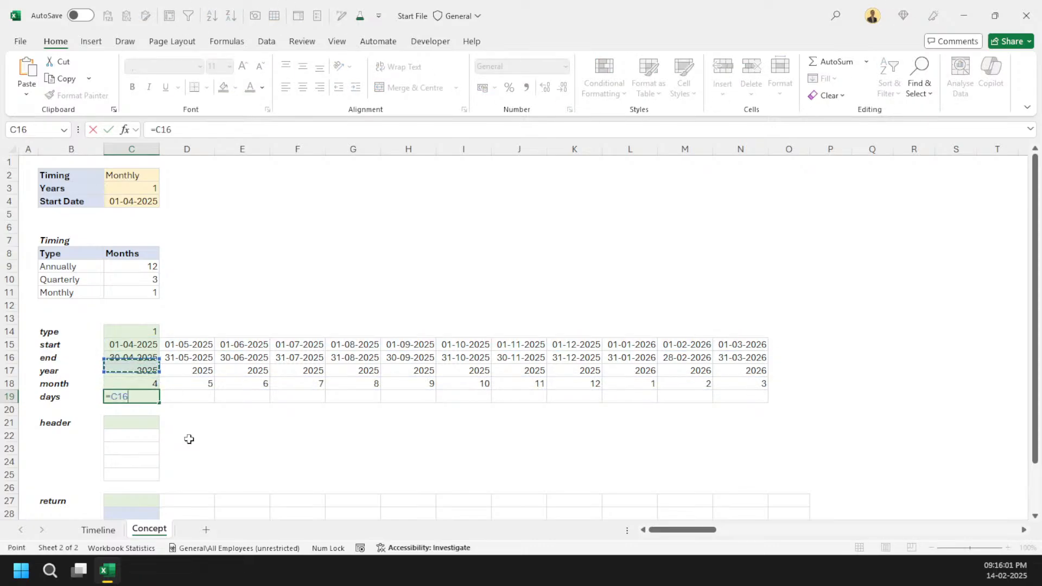
{"action": "key", "text": "ctrl+shift+Right"}
{"action": "type", "text": "-"}
{"action": "key", "text": "Up"}
{"action": "key", "text": "Up"}
{"action": "key", "text": "Up"}
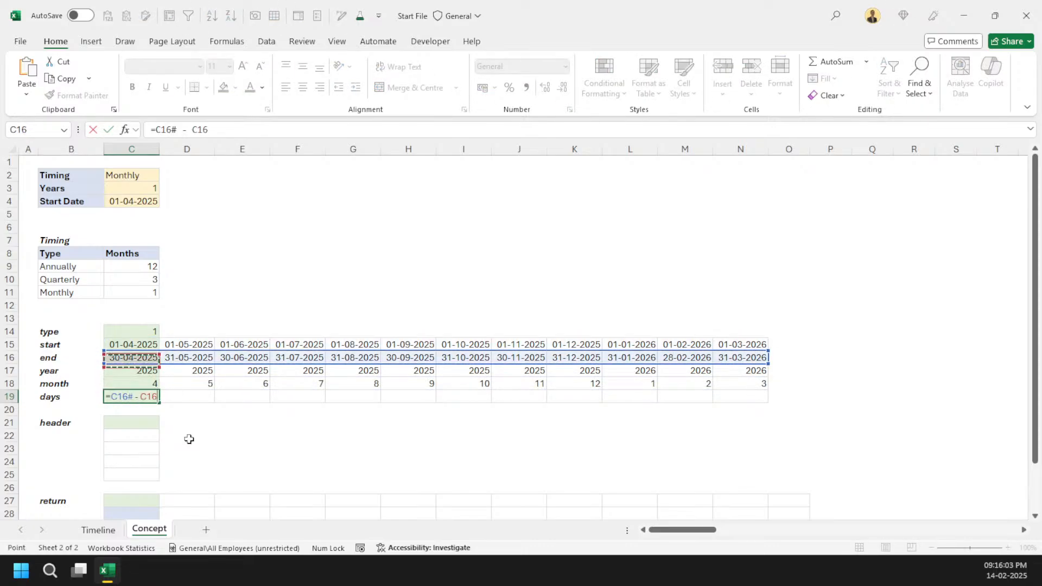
{"action": "key", "text": "shift+Up"}
{"action": "type", "text": "#"}
{"action": "key", "text": "BackSpace"}
{"action": "key", "text": "BackSpace"}
{"action": "key", "text": "BackSpace"}
{"action": "key", "text": "BackSpace"}
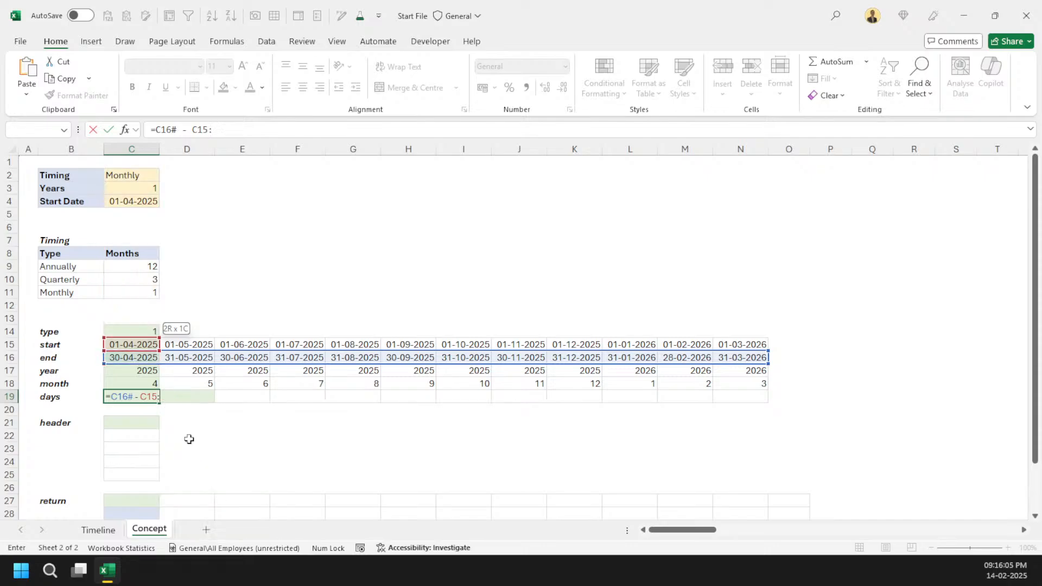
{"action": "key", "text": "BackSpace"}
{"action": "type", "text": "# + 1"}
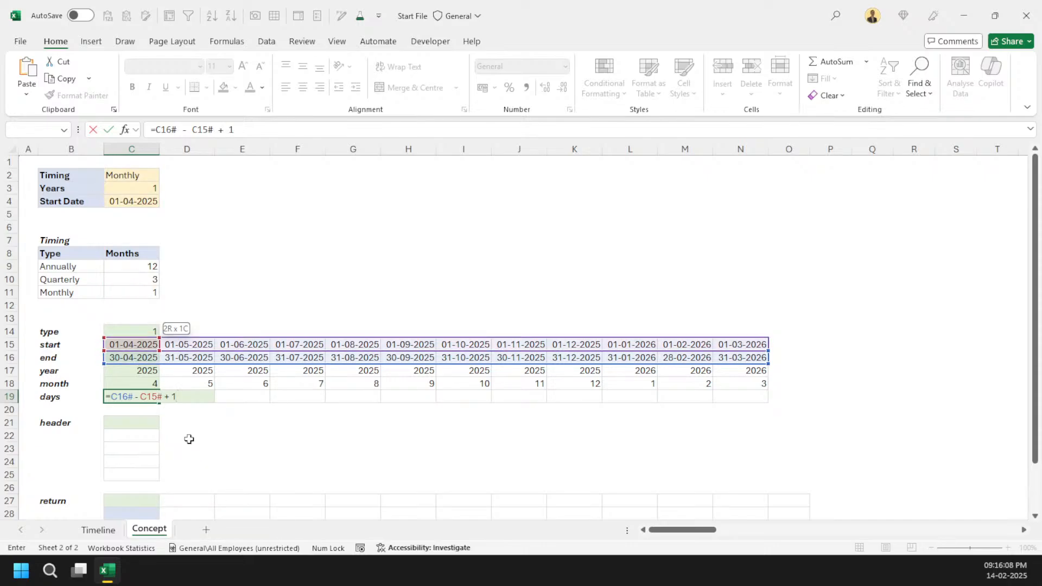
{"action": "key", "text": "ctrl+Return"}
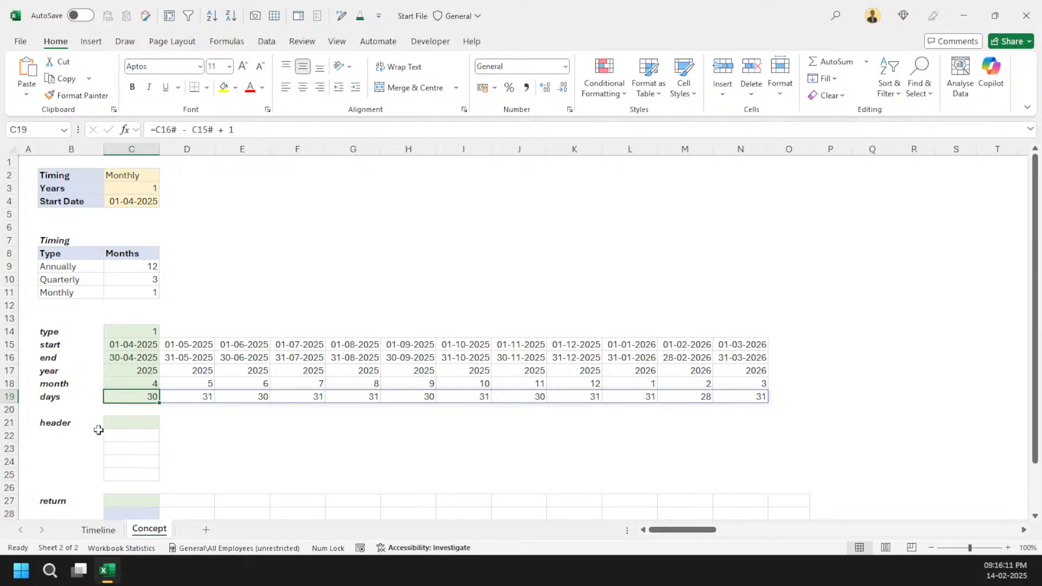
Step: Fill the header cell C21 with the Timeline sheet labels F4:F8, converted to the constant array {"Start";"End";"Year";"Month";"Days"}
{"action": "left_click", "coordinate": [114, 423]}
{"action": "type", "text": "="}
{"action": "key", "text": "ctrl+Page_Up"}
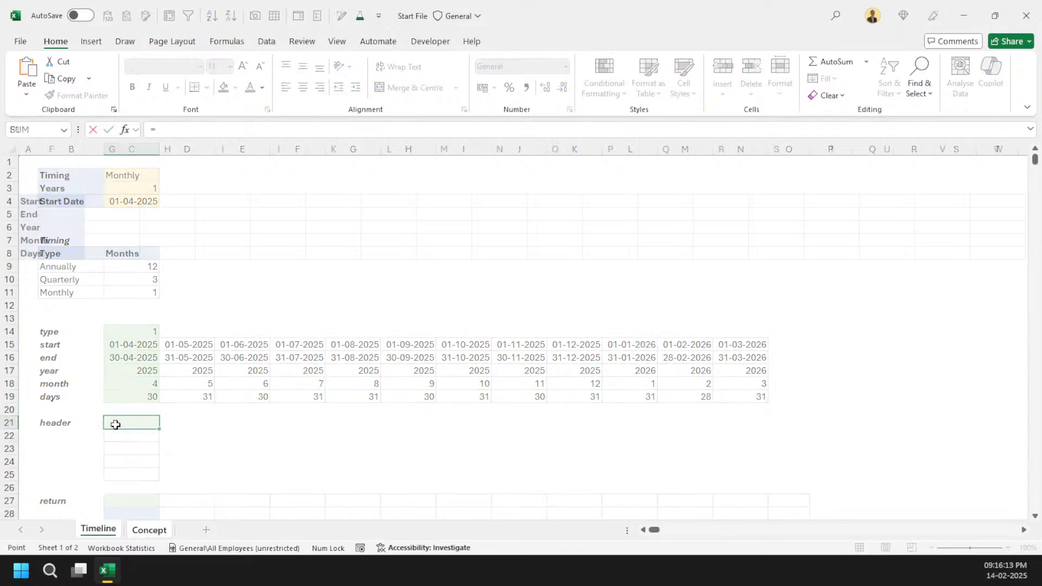
{"action": "left_click_drag", "start_coordinate": [49, 200], "coordinate": [52, 253]}
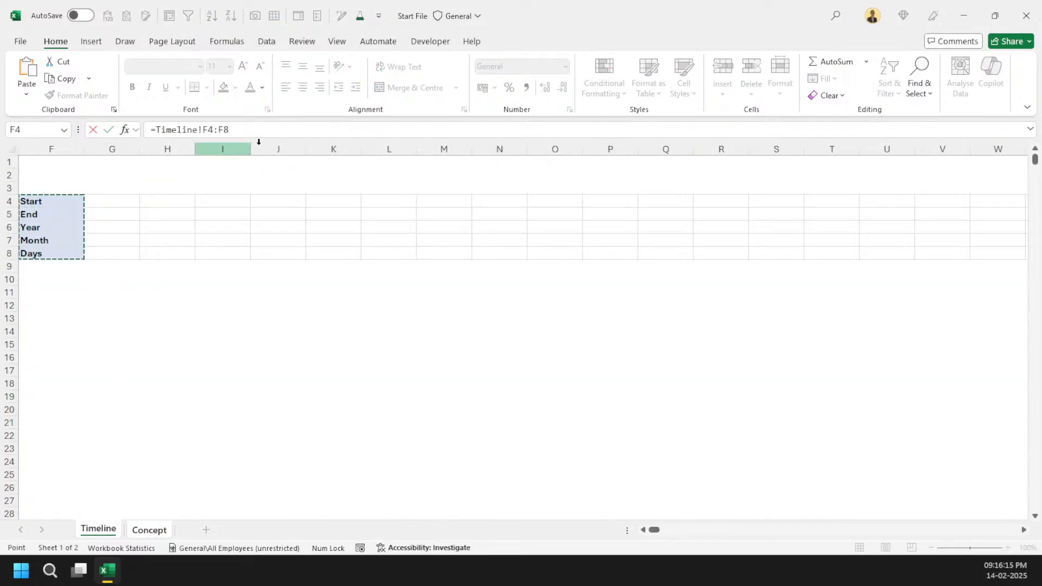
{"action": "left_click_drag", "start_coordinate": [230, 130], "coordinate": [159, 131]}
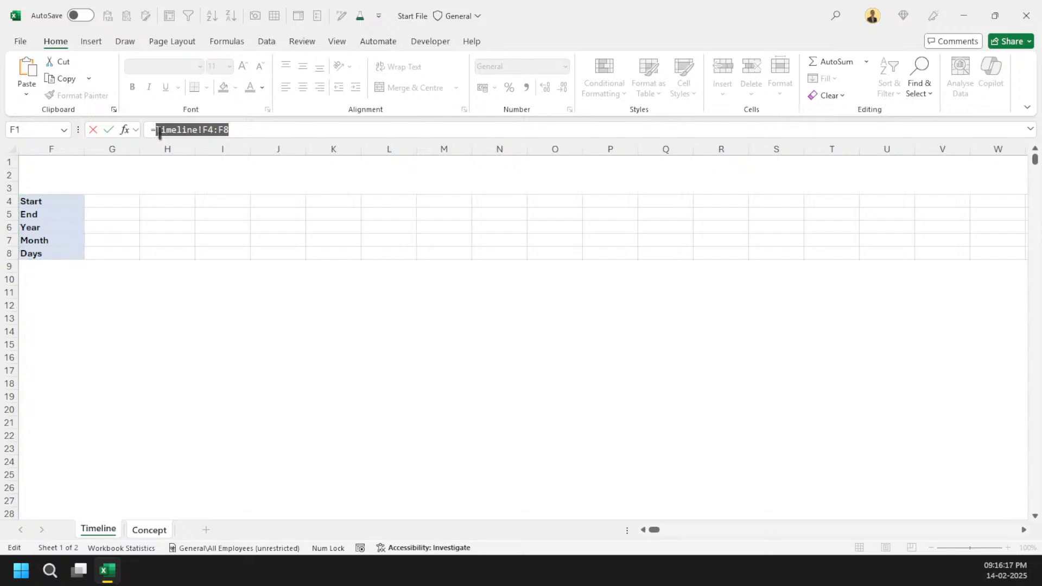
{"action": "key", "text": "F9"}
{"action": "key", "text": "Return"}
{"action": "key", "text": "Up"}
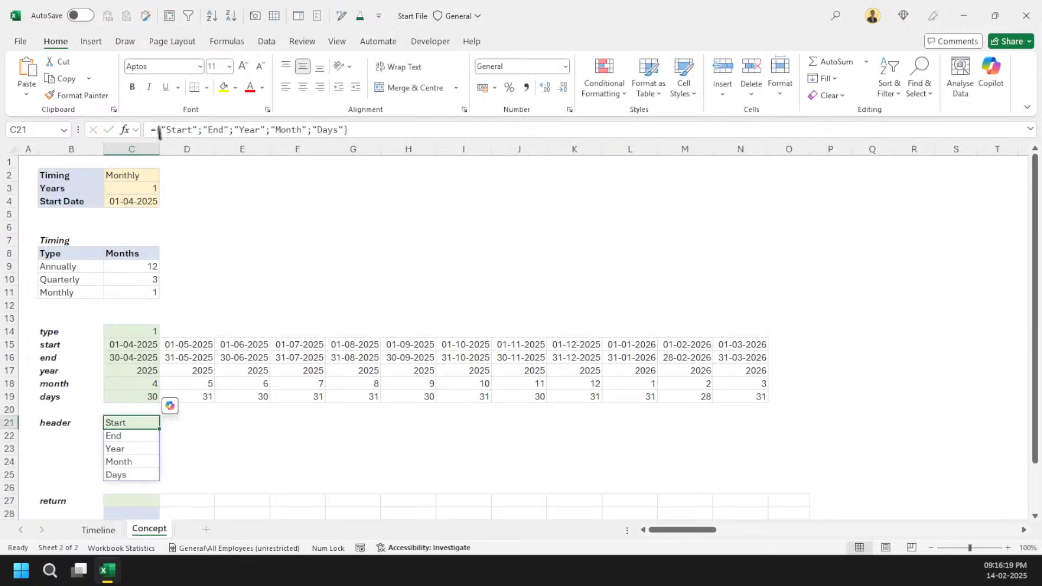
Step: Enter =HSTACK(C21#,C15#) in the return cell C27
{"action": "scroll", "coordinate": [279, 271], "scroll_direction": "down", "scroll_amount": 2}
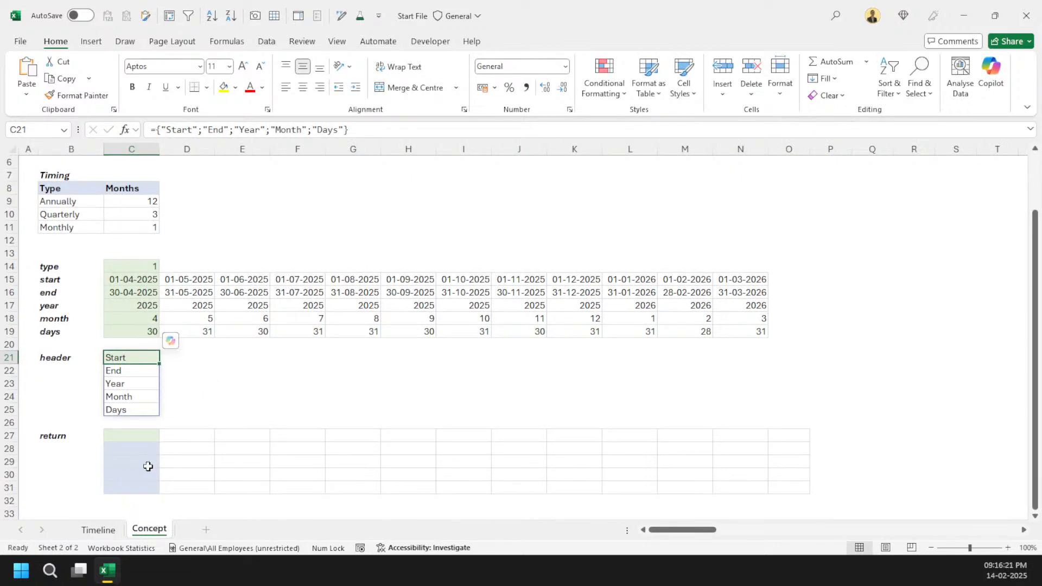
{"action": "left_click", "coordinate": [140, 437]}
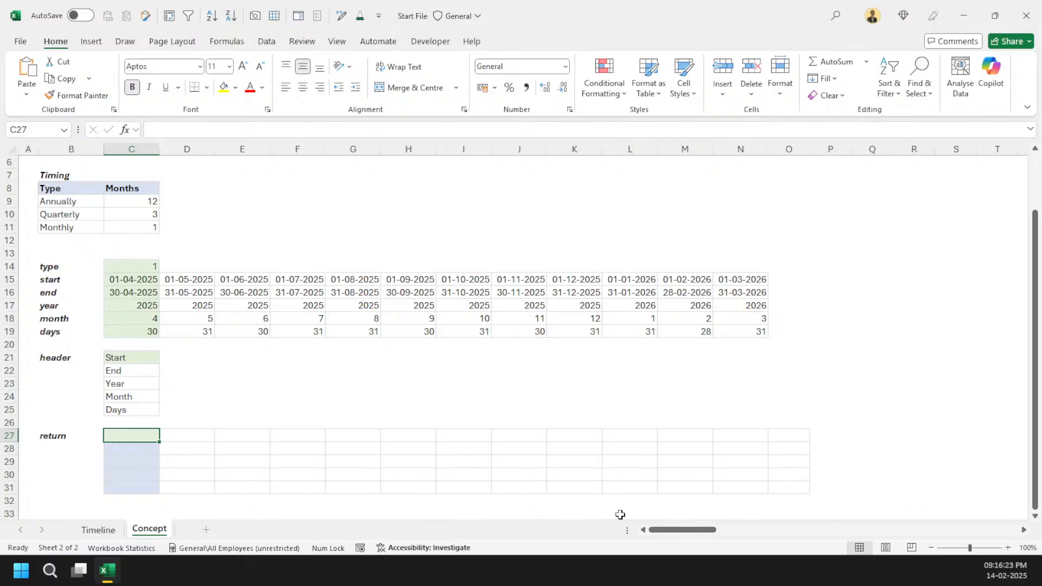
{"action": "type", "text": "=hs"}
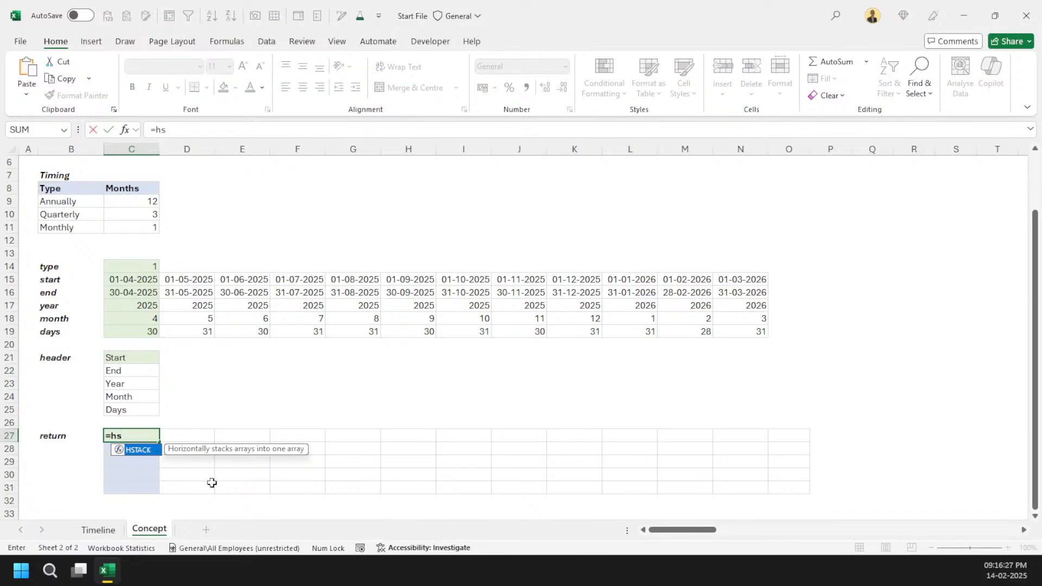
{"action": "key", "text": "Tab"}
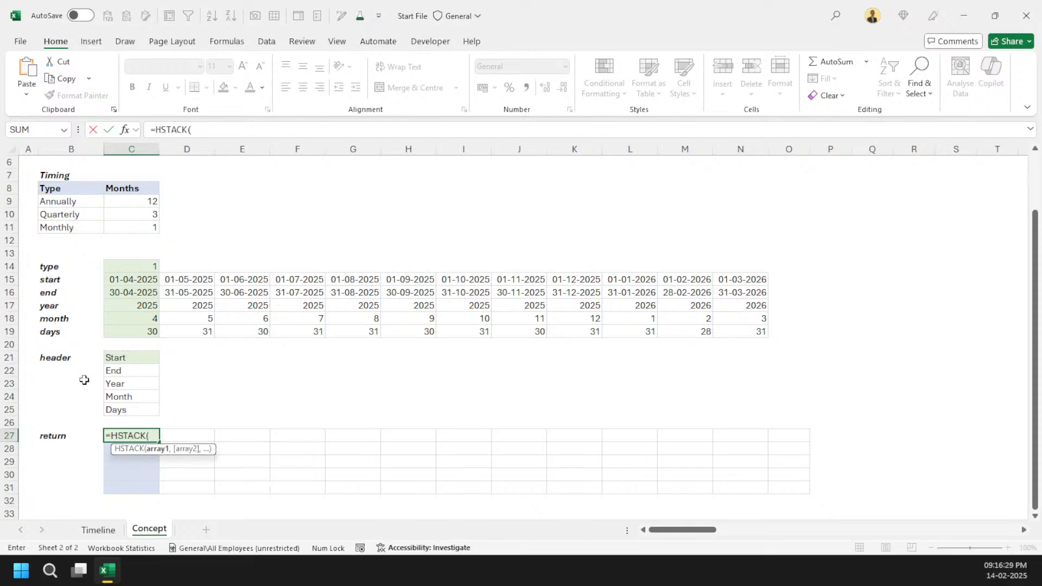
{"action": "left_click_drag", "start_coordinate": [133, 355], "coordinate": [137, 409]}
{"action": "type", "text": ","}
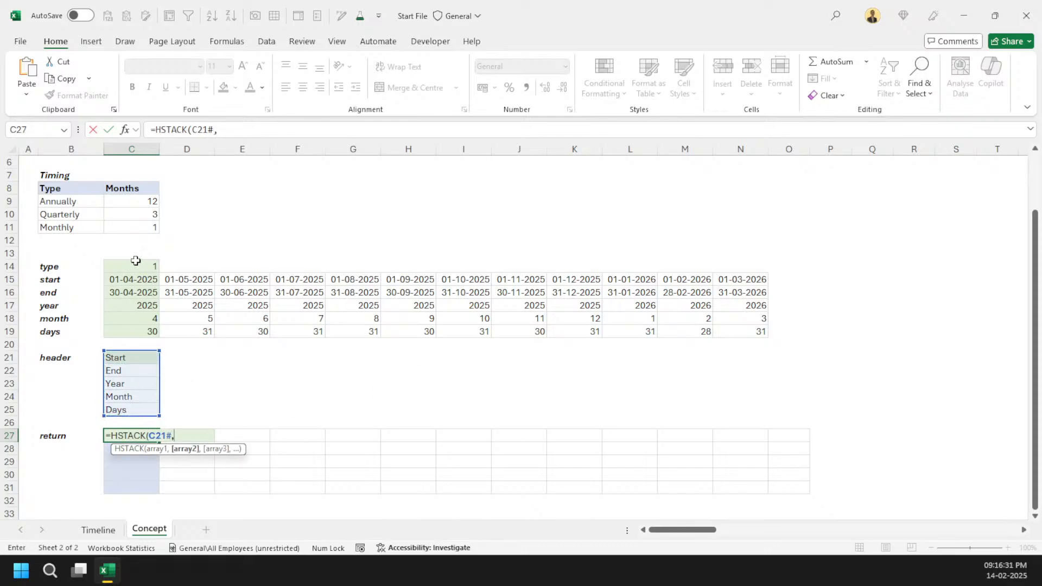
{"action": "left_click", "coordinate": [140, 277]}
{"action": "type", "text": "#)"}
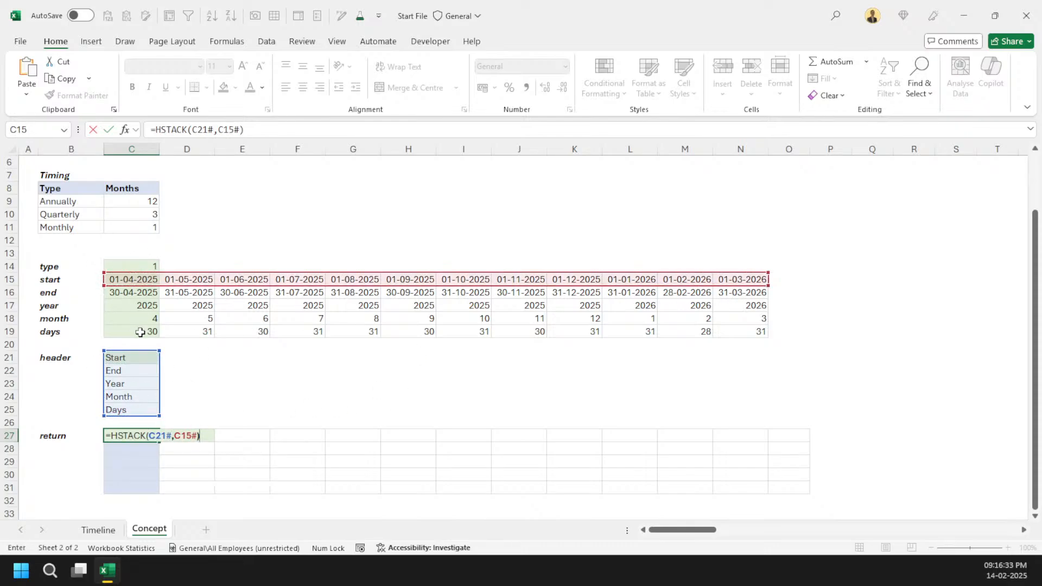
{"action": "key", "text": "Return"}
{"action": "key", "text": "Up"}
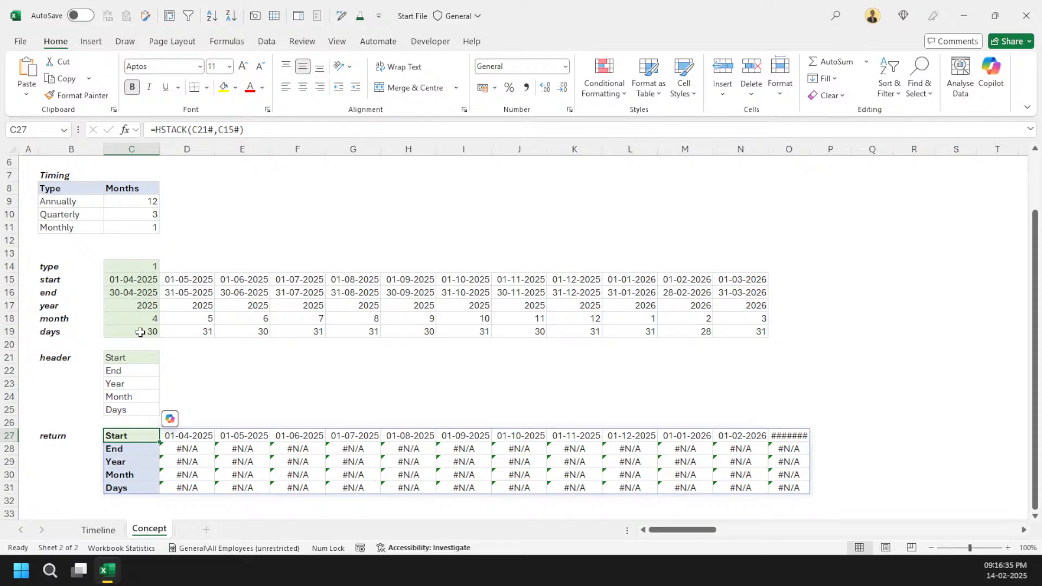
Step: Nest the timeline rows in VSTACK inside the C27 formula: =HSTACK(C21#,VSTACK(C15#,C16#,C17#,C18#,C19#))
{"action": "double_click", "coordinate": [243, 129]}
{"action": "type", "text": "vs"}
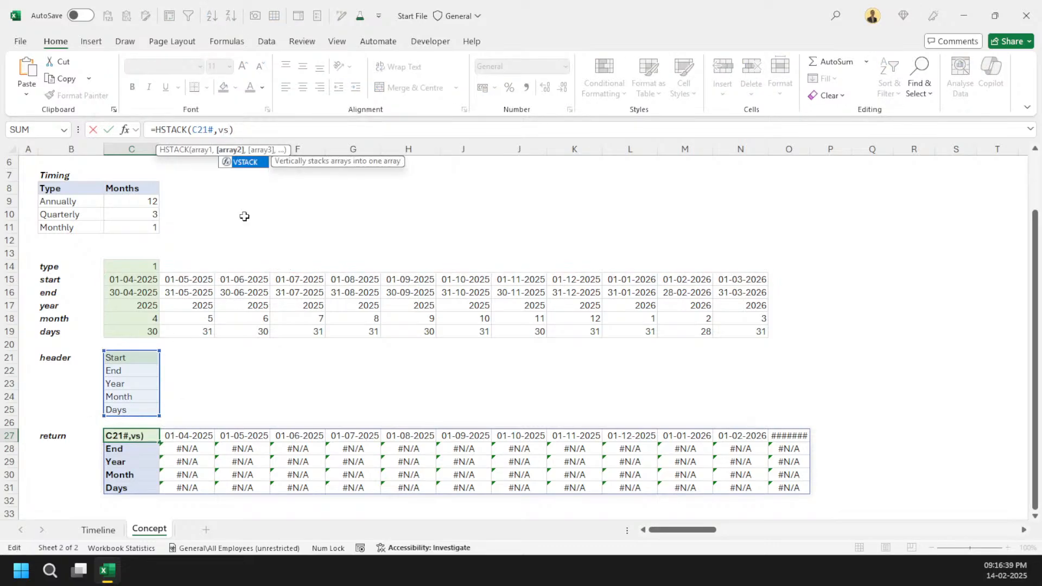
{"action": "key", "text": "Tab"}
{"action": "left_click", "coordinate": [143, 281]}
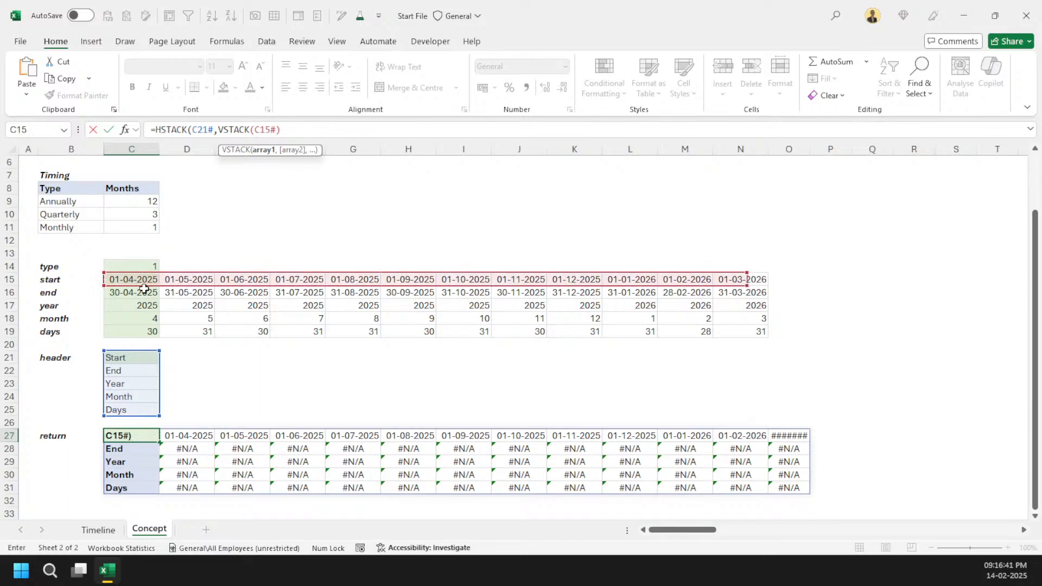
{"action": "type", "text": ","}
{"action": "left_click", "coordinate": [147, 296]}
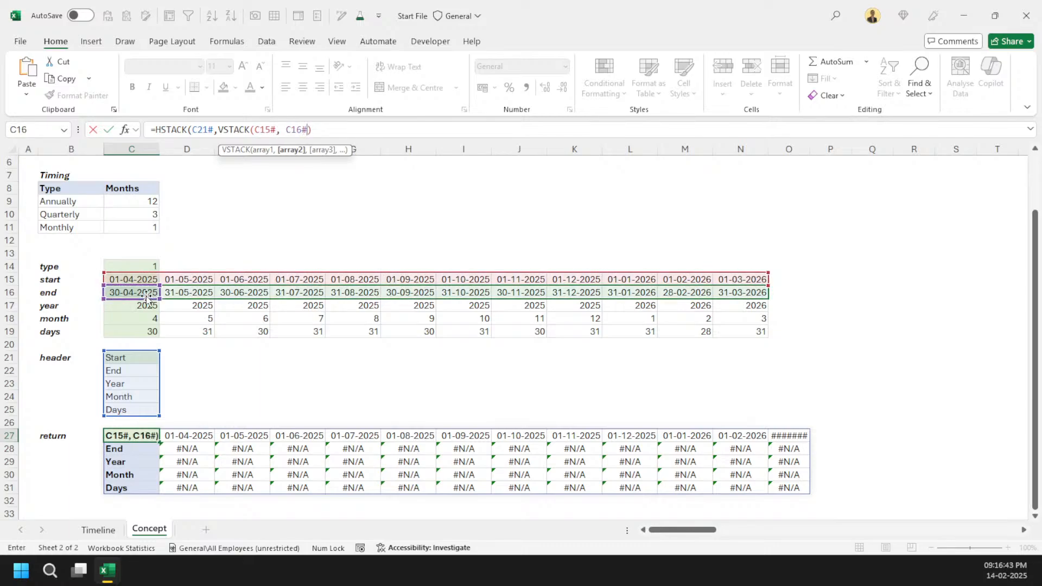
{"action": "type", "text": ","}
{"action": "left_click", "coordinate": [142, 308]}
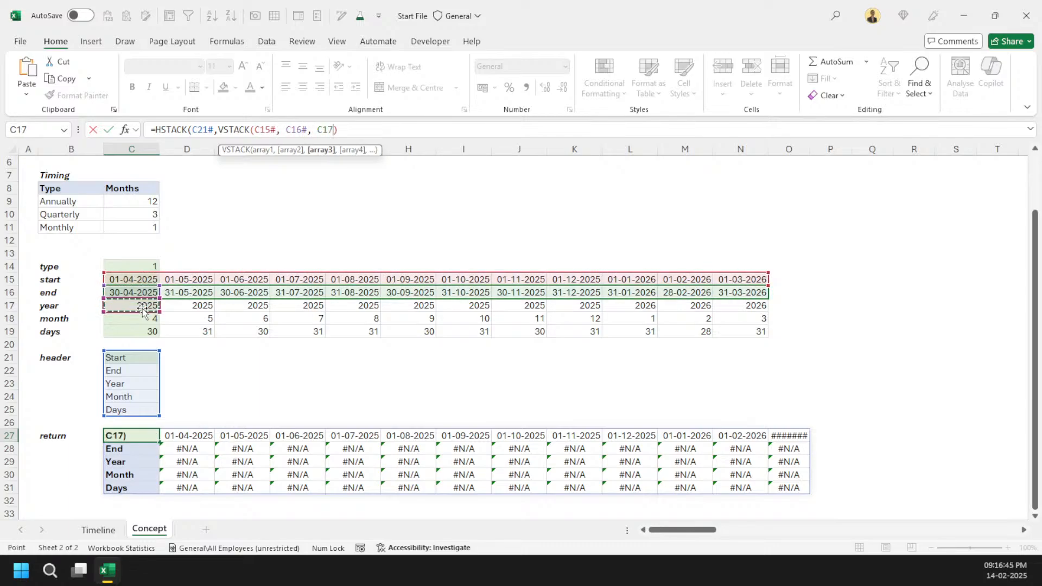
{"action": "type", "text": ","}
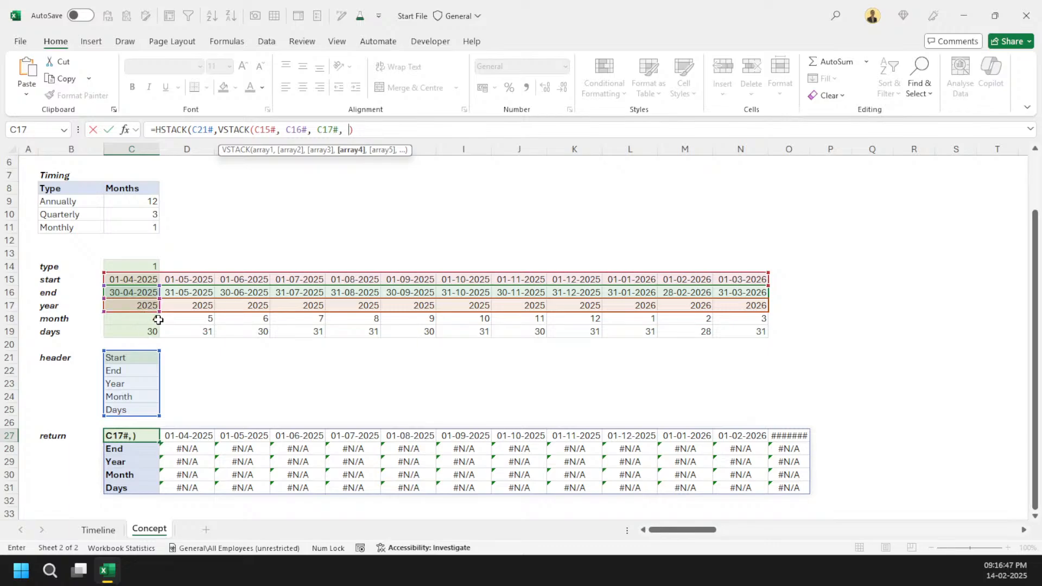
{"action": "left_click", "coordinate": [144, 319]}
{"action": "type", "text": ","}
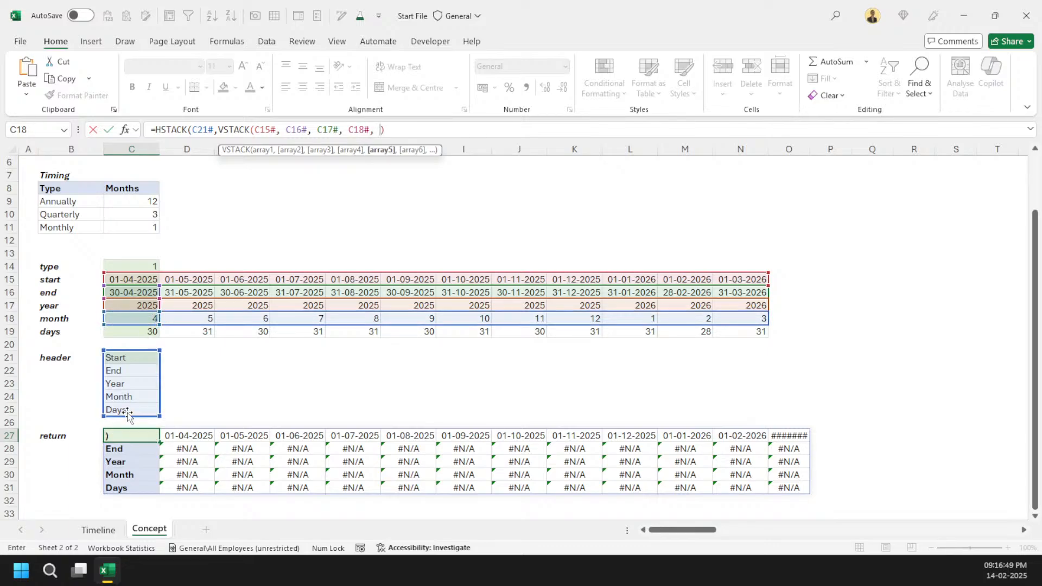
{"action": "left_click", "coordinate": [143, 331]}
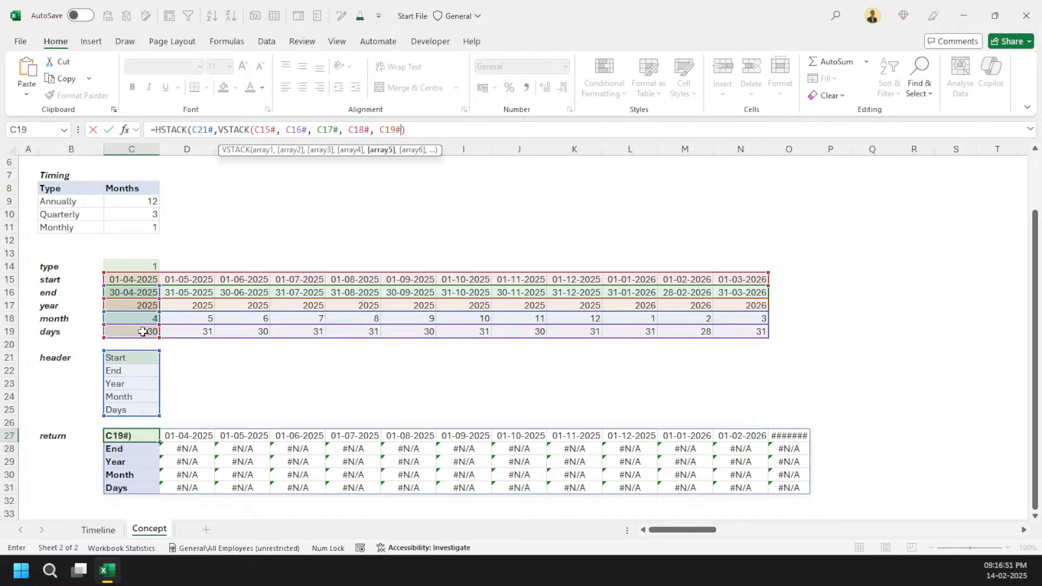
{"action": "key", "text": "Return"}
{"action": "key", "text": "Return"}
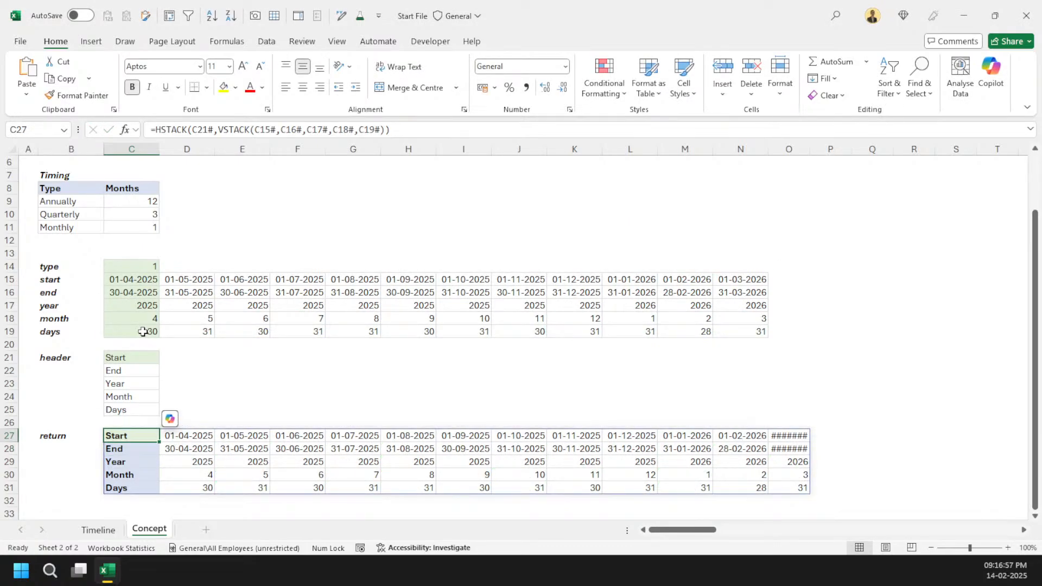
Step: Set the Years input in C3 to 2
{"action": "scroll", "coordinate": [144, 201], "scroll_direction": "up", "scroll_amount": 2}
{"action": "left_click", "coordinate": [145, 192]}
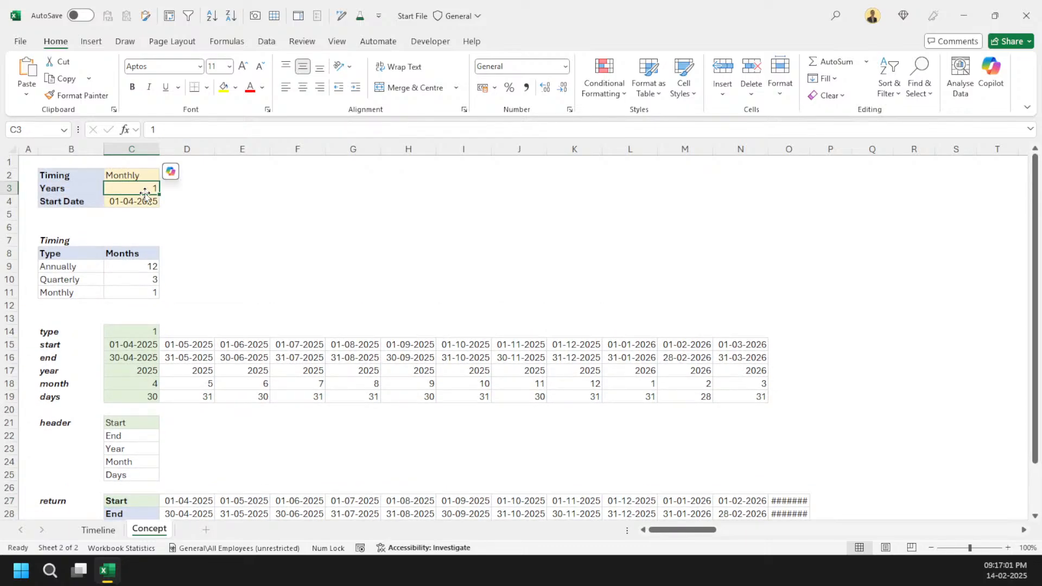
{"action": "type", "text": "2"}
{"action": "key", "text": "Return"}
Step: Copy the HSTACK formula text from cell C27
{"action": "scroll", "coordinate": [508, 281], "scroll_direction": "down", "scroll_amount": 7}
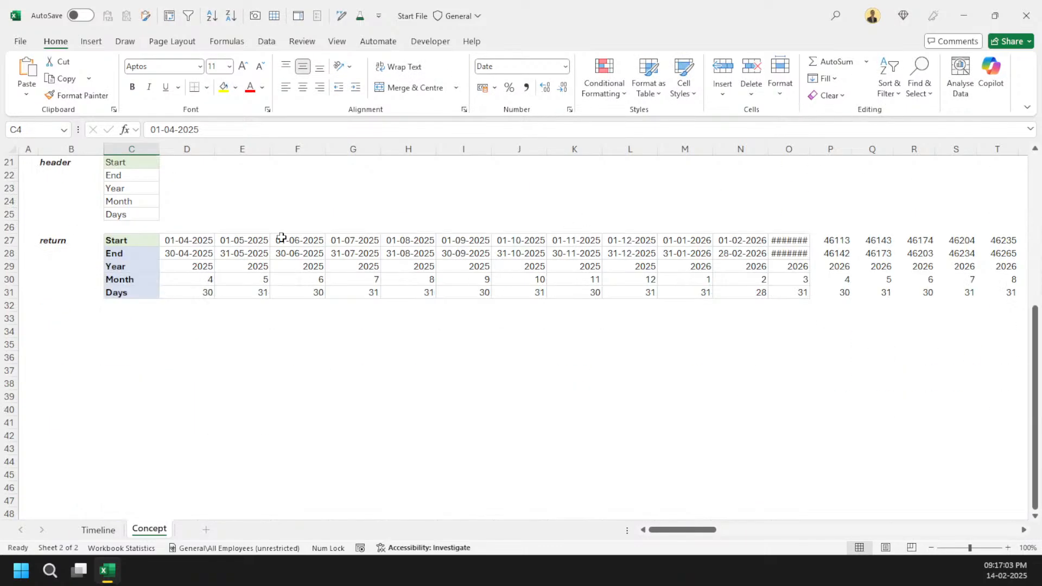
{"action": "left_click", "coordinate": [154, 239]}
{"action": "left_click_drag", "start_coordinate": [415, 131], "coordinate": [105, 132]}
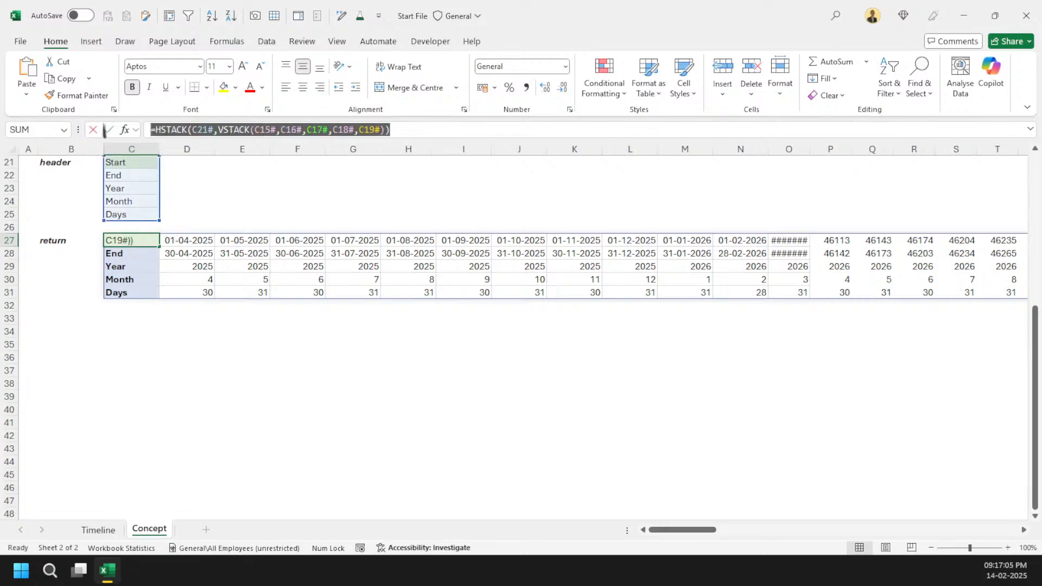
{"action": "left_click", "coordinate": [361, 242]}
Step: Browse along row 27 to the last column of the return array and back to C27
{"action": "key", "text": "ctrl+Right"}
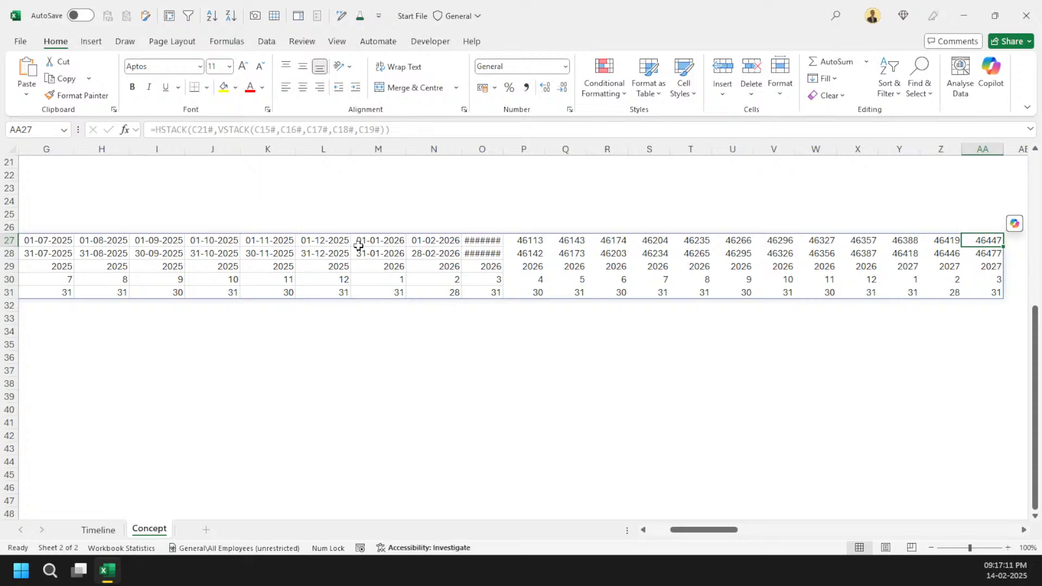
{"action": "key", "text": "Left"}
{"action": "key", "text": "Left"}
{"action": "key", "text": "Left"}
{"action": "key", "text": "Left"}
{"action": "key", "text": "Left"}
{"action": "key", "text": "Left"}
{"action": "key", "text": "Left"}
{"action": "key", "text": "Left"}
{"action": "key", "text": "Left"}
{"action": "key", "text": "Left"}
{"action": "key", "text": "Left"}
{"action": "key", "text": "Left"}
{"action": "key", "text": "Left"}
{"action": "key", "text": "Left"}
{"action": "key", "text": "Left"}
{"action": "key", "text": "Left"}
{"action": "key", "text": "Left"}
{"action": "key", "text": "Left"}
{"action": "key", "text": "Left"}
{"action": "key", "text": "Left"}
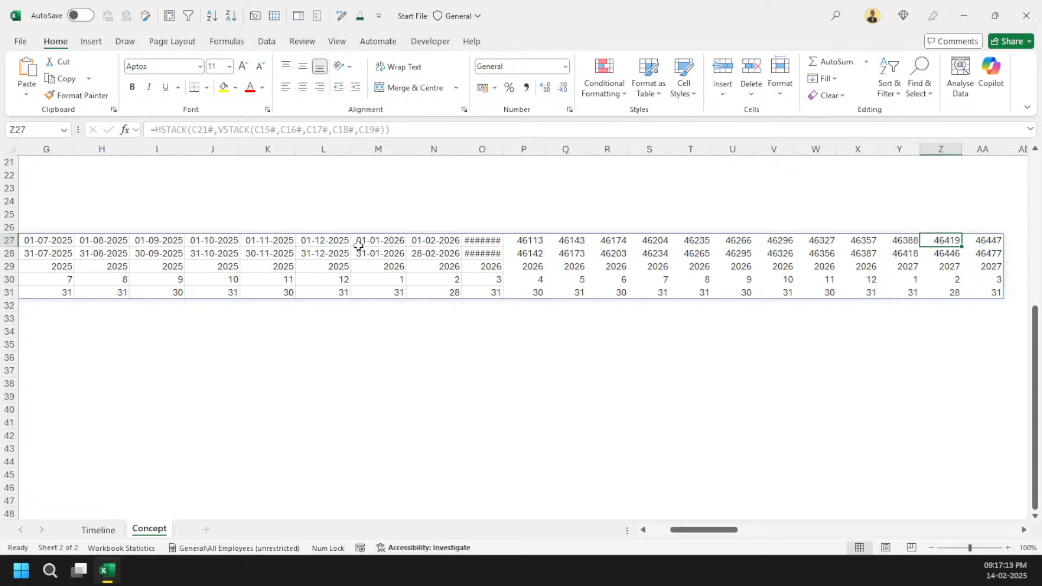
{"action": "key", "text": "Right"}
{"action": "key", "text": "Right"}
{"action": "key", "text": "Right"}
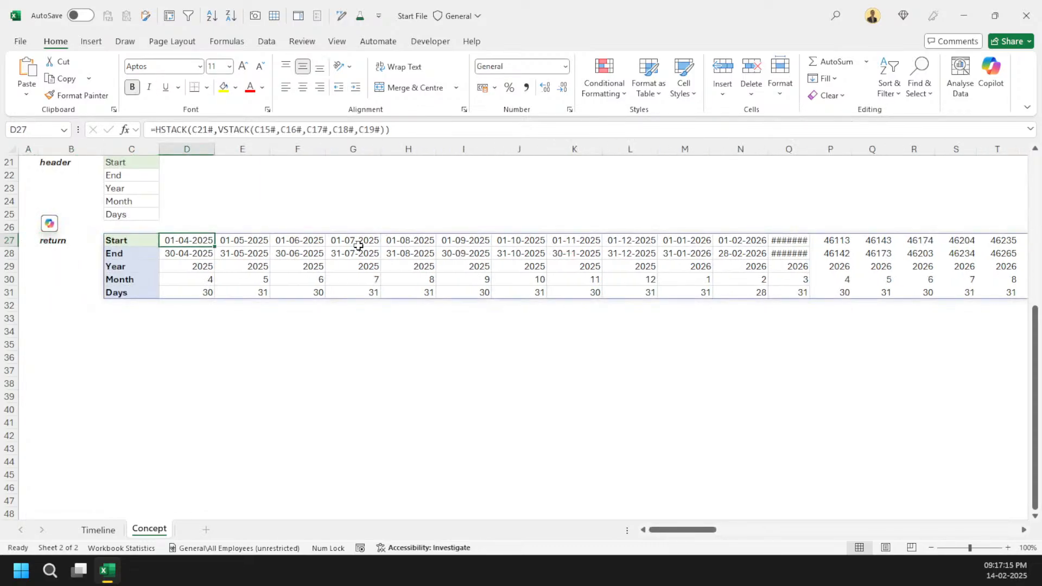
{"action": "key", "text": "Left"}
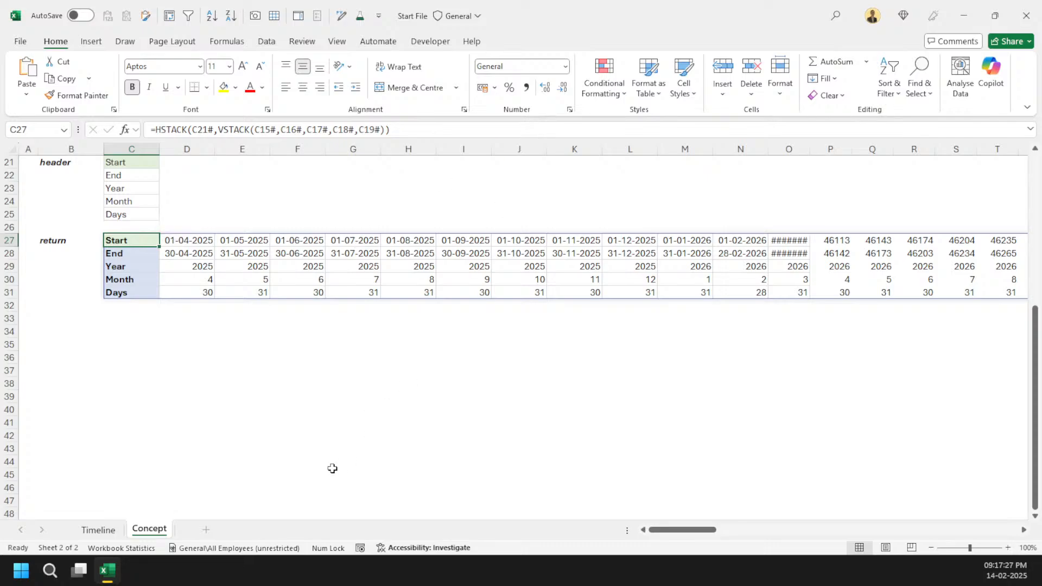
{"action": "scroll", "coordinate": [331, 466], "scroll_direction": "up", "scroll_amount": 3}
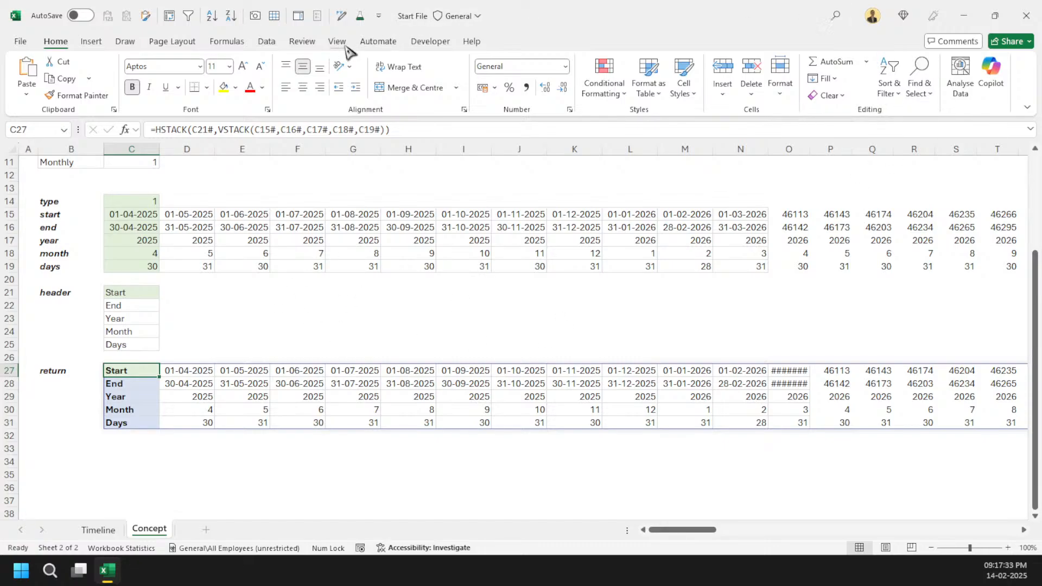
{"action": "left_click", "coordinate": [367, 18]}
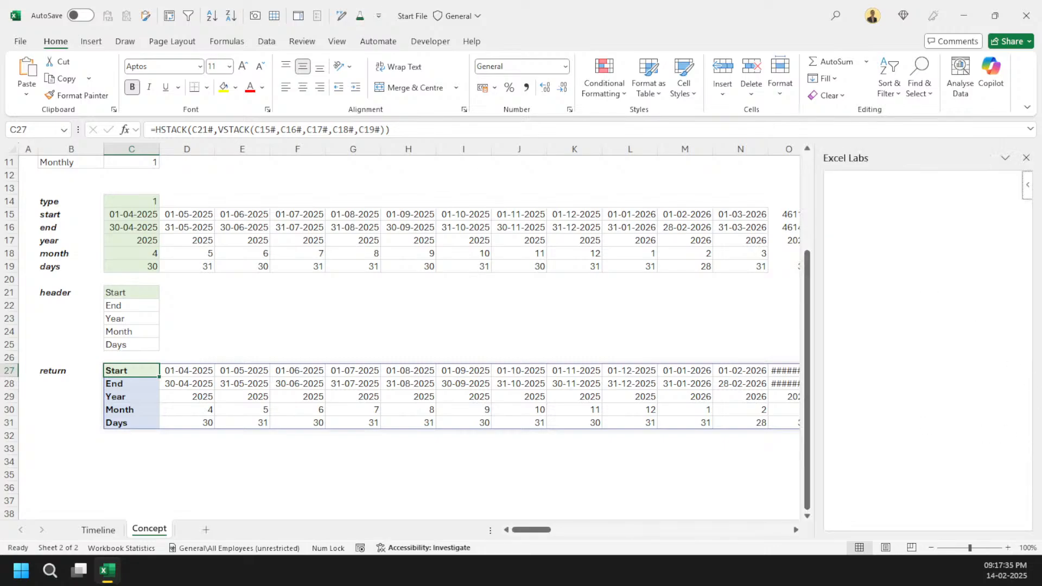
{"action": "scroll", "coordinate": [202, 223], "scroll_direction": "up", "scroll_amount": 4}
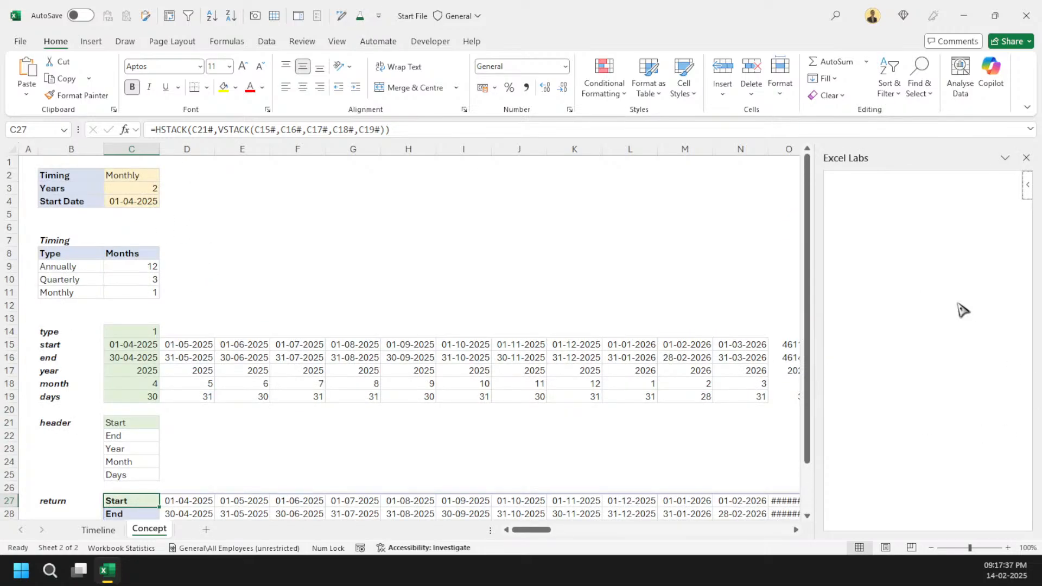
{"action": "left_click", "coordinate": [1026, 157]}
{"action": "scroll", "coordinate": [256, 396], "scroll_direction": "down", "scroll_amount": 3}
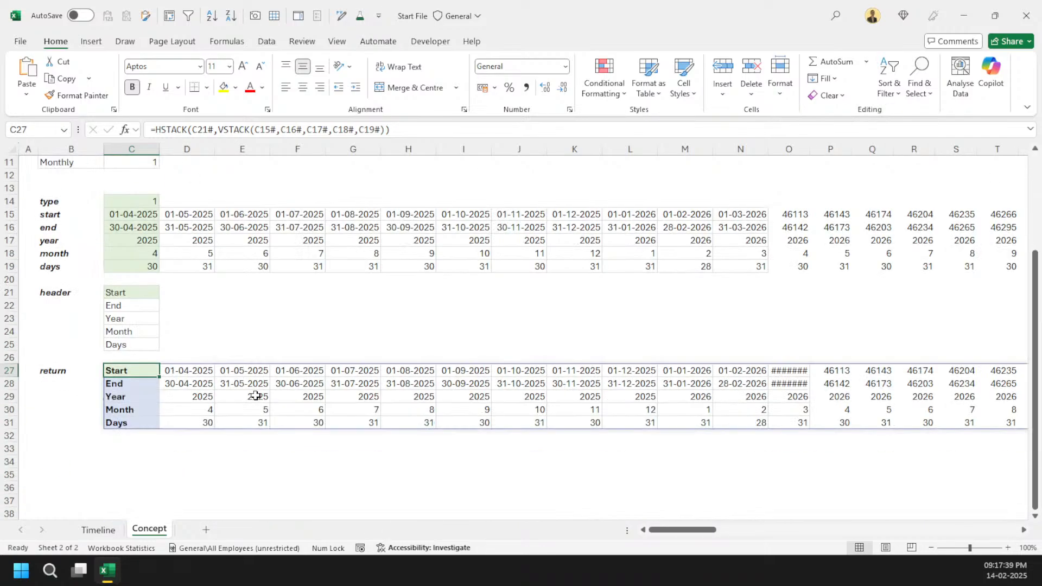
Step: Preview the generated LET statement for C27 in the LET Steps Manager, stepping through its named steps
{"action": "key", "text": "ctrl+shift+p"}
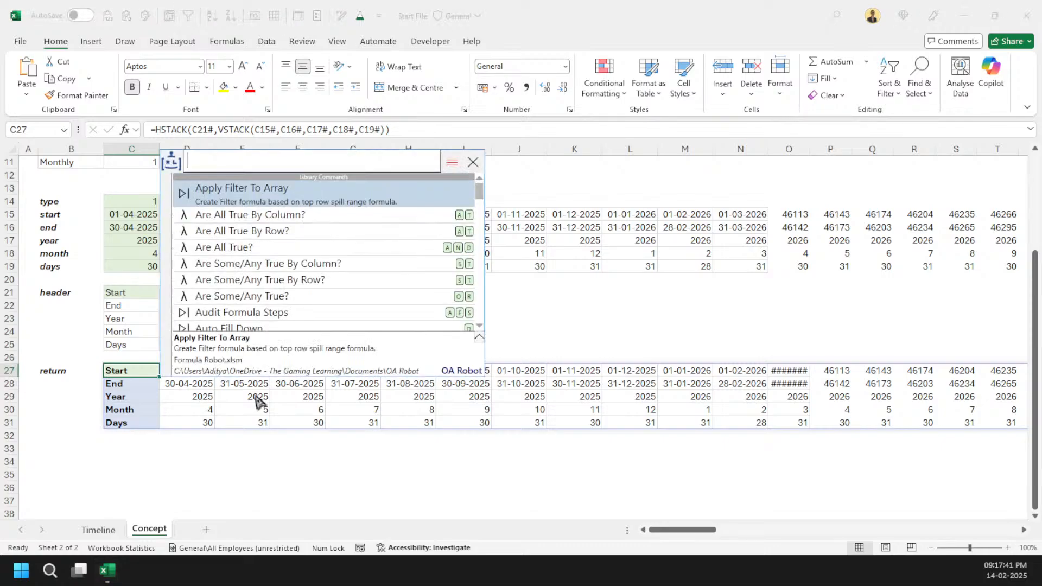
{"action": "type", "text": "let"}
{"action": "key", "text": "Escape"}
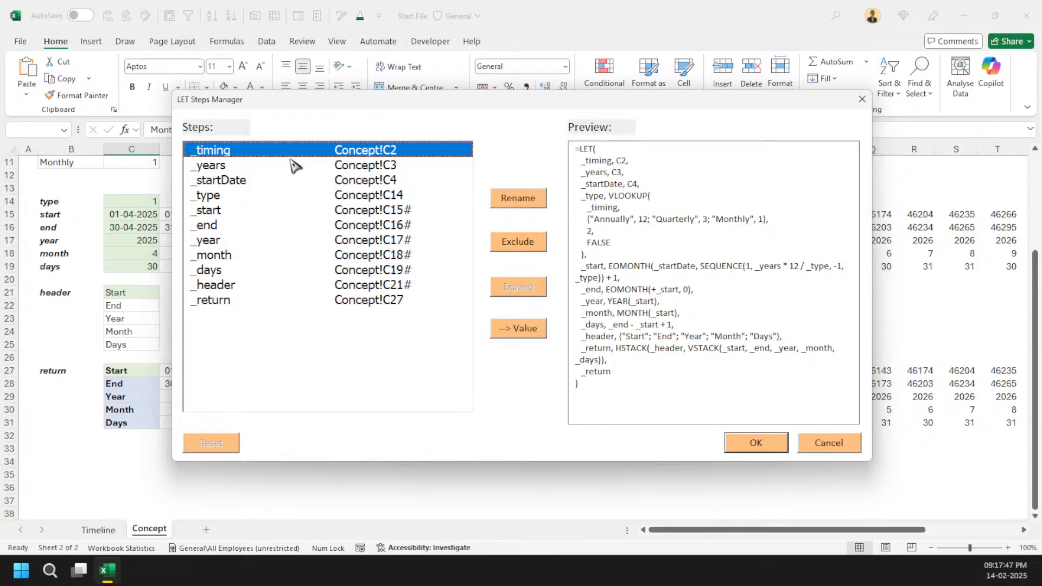
{"action": "left_click", "coordinate": [294, 165]}
{"action": "left_click", "coordinate": [295, 179]}
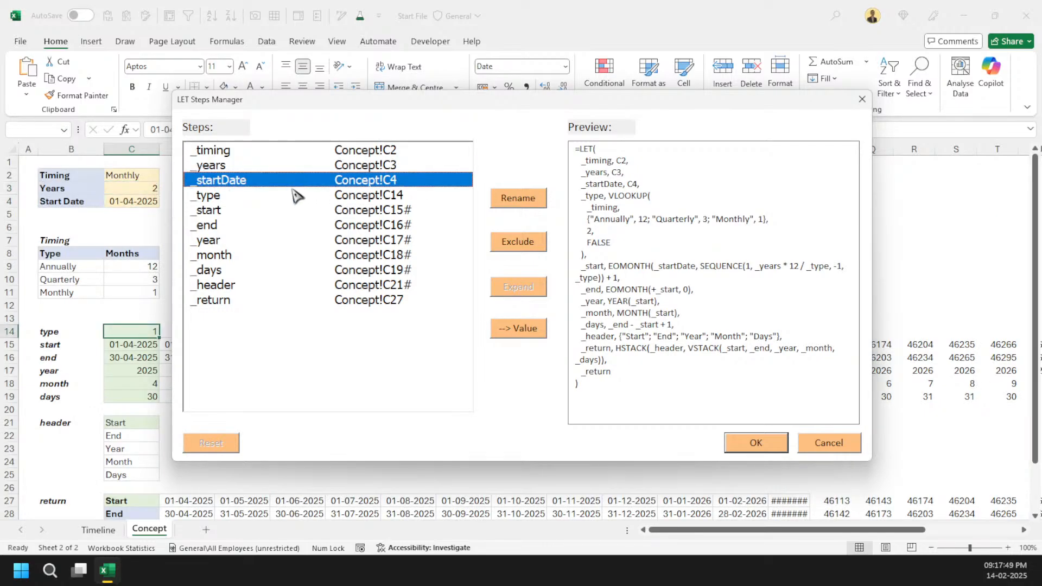
{"action": "left_click", "coordinate": [293, 193]}
{"action": "left_click", "coordinate": [291, 211]}
{"action": "left_click", "coordinate": [289, 230]}
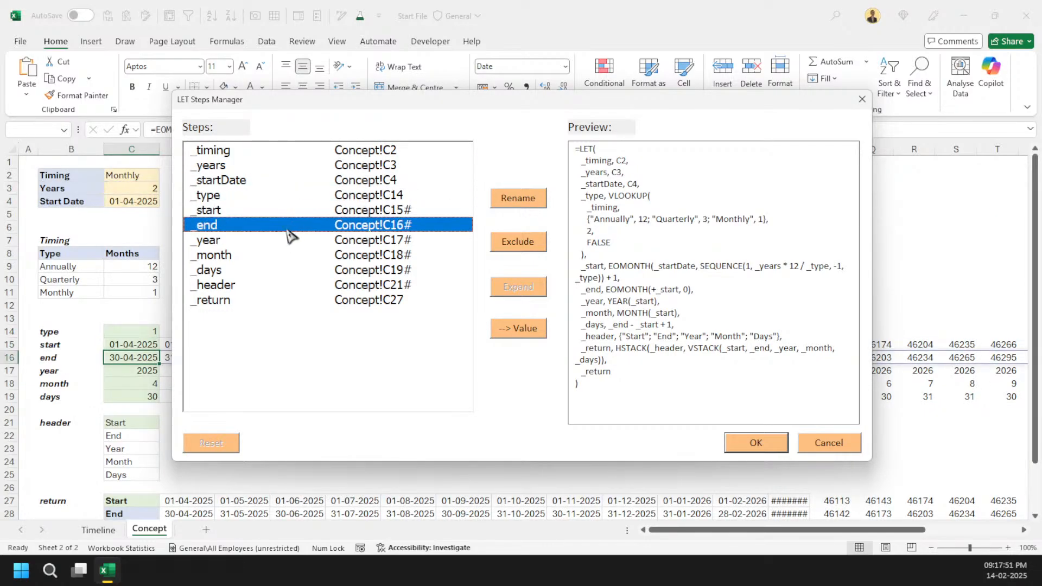
{"action": "left_click", "coordinate": [288, 255]}
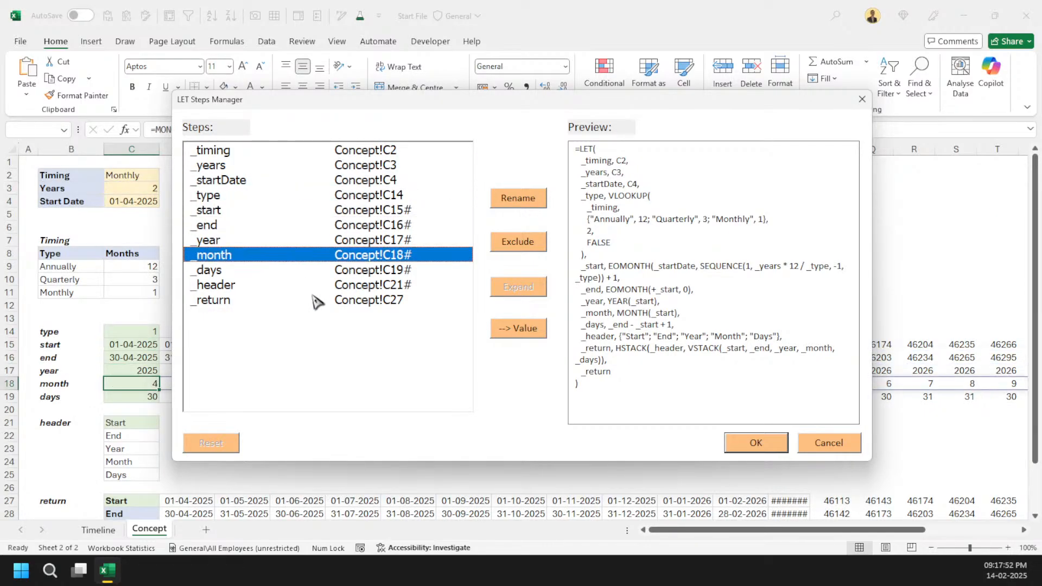
{"action": "left_click", "coordinate": [841, 444]}
Step: Paste the copied HSTACK formula into cell C33
{"action": "scroll", "coordinate": [170, 462], "scroll_direction": "down", "scroll_amount": 2}
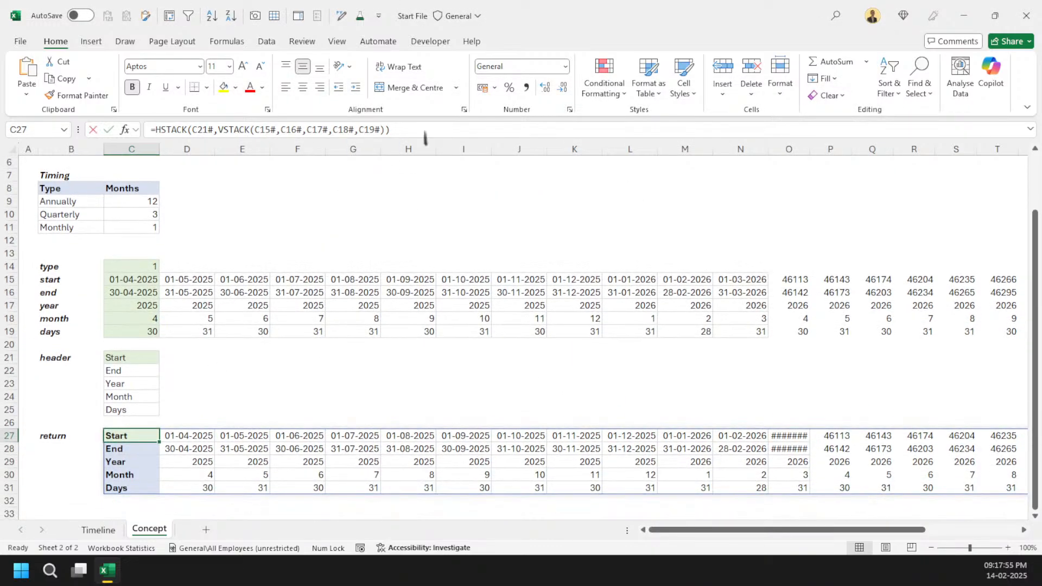
{"action": "scroll", "coordinate": [210, 372], "scroll_direction": "down", "scroll_amount": 5}
{"action": "left_click", "coordinate": [133, 306]}
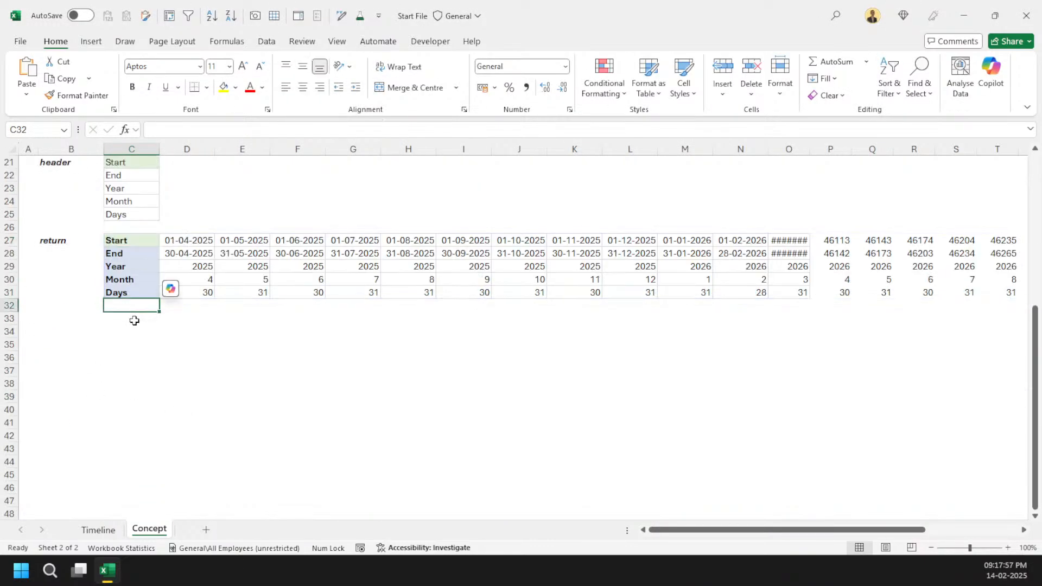
{"action": "double_click", "coordinate": [131, 318]}
{"action": "type", "text": "=HSTACK(C21#,VSTACK(C15#,C16#,C17#,C18#,C19#))"}
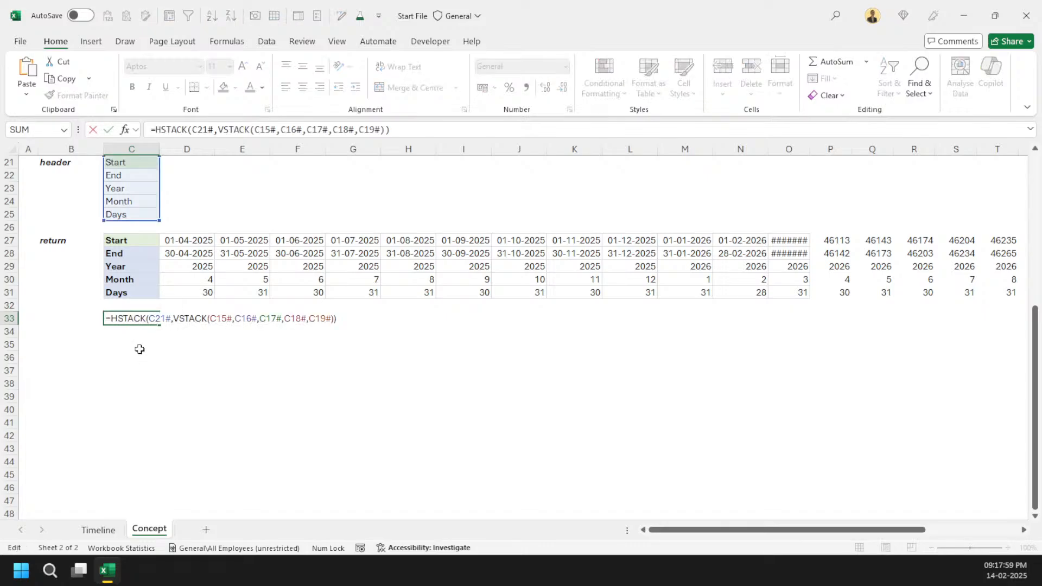
{"action": "key", "text": "ctrl+Return"}
Step: Generate a LET statement from C33, renaming the final step _result to _return
{"action": "key", "text": "ctrl+shift+p"}
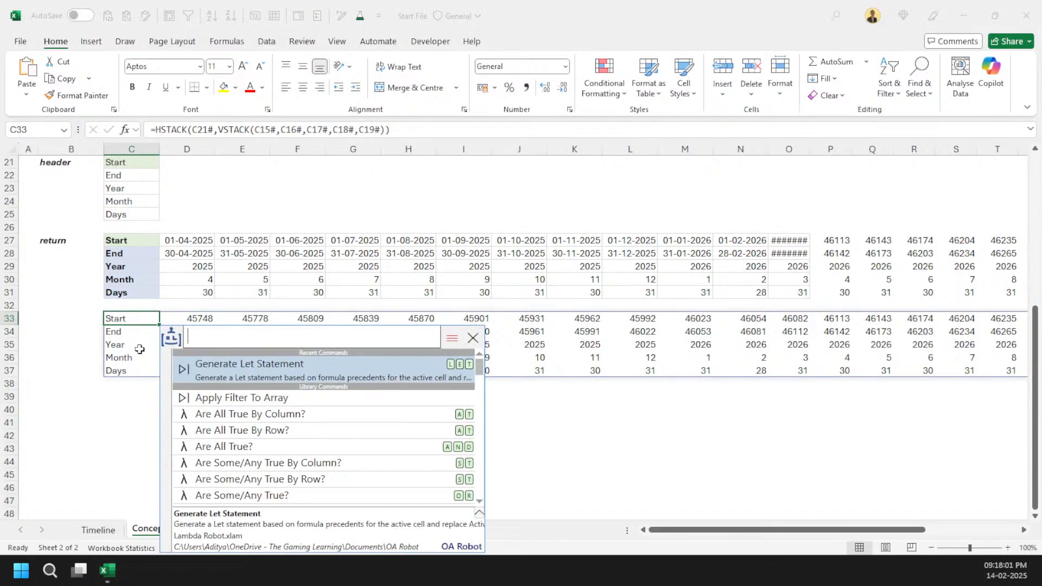
{"action": "key", "text": "Return"}
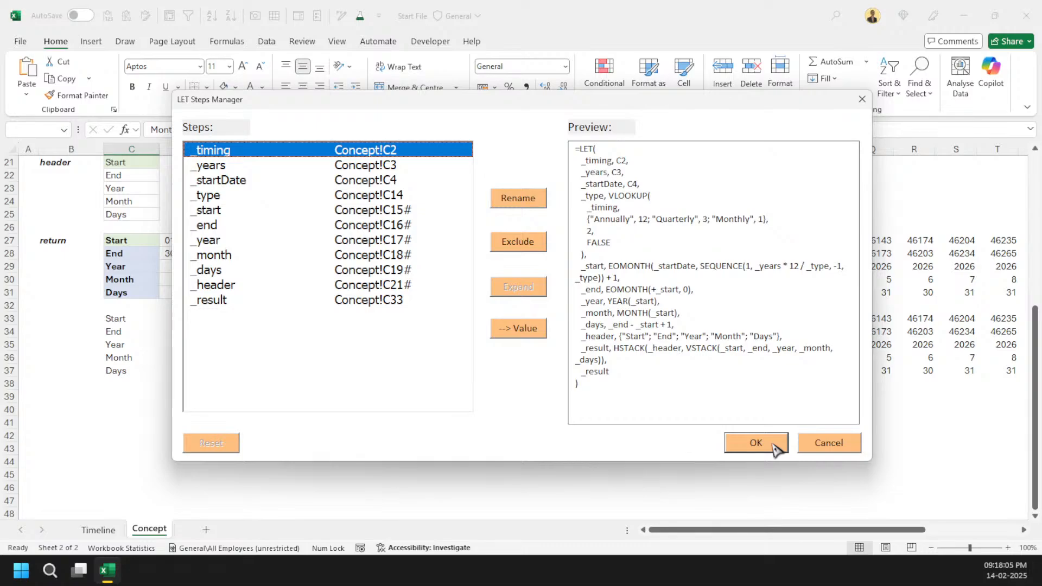
{"action": "left_click", "coordinate": [214, 300]}
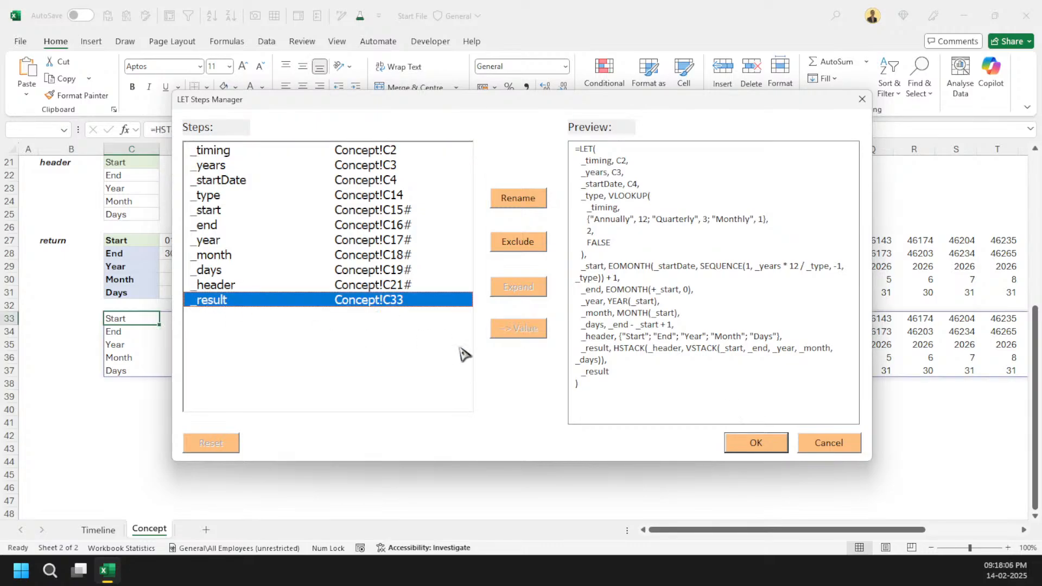
{"action": "left_click", "coordinate": [518, 198]}
{"action": "type", "text": "_"}
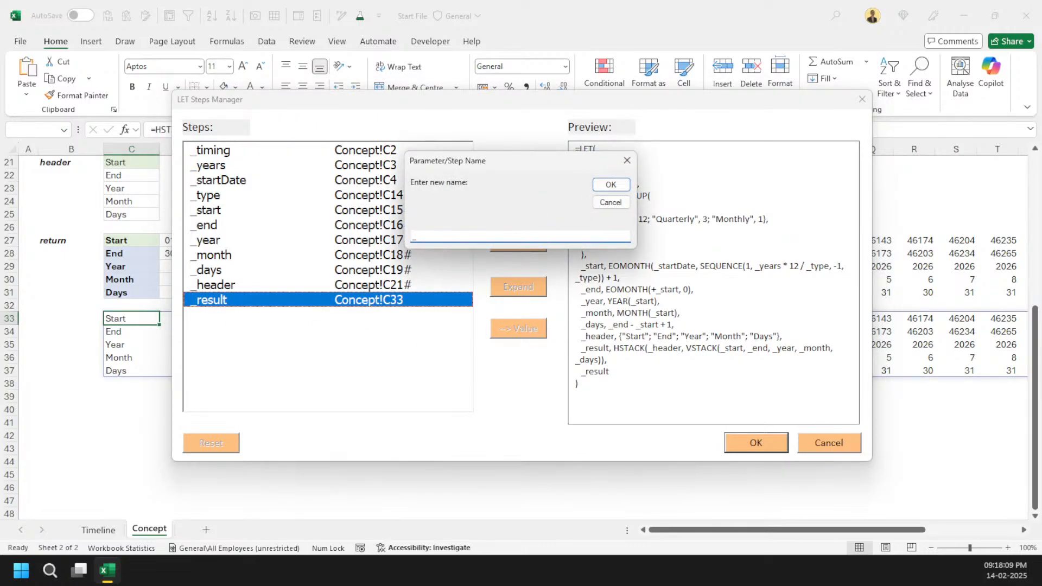
{"action": "type", "text": "return"}
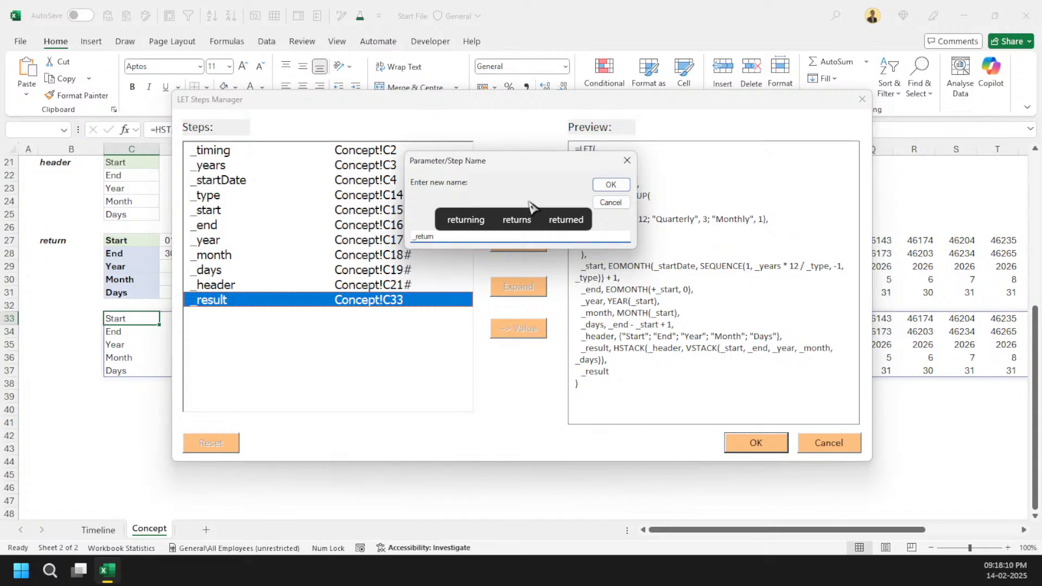
{"action": "left_click", "coordinate": [610, 185]}
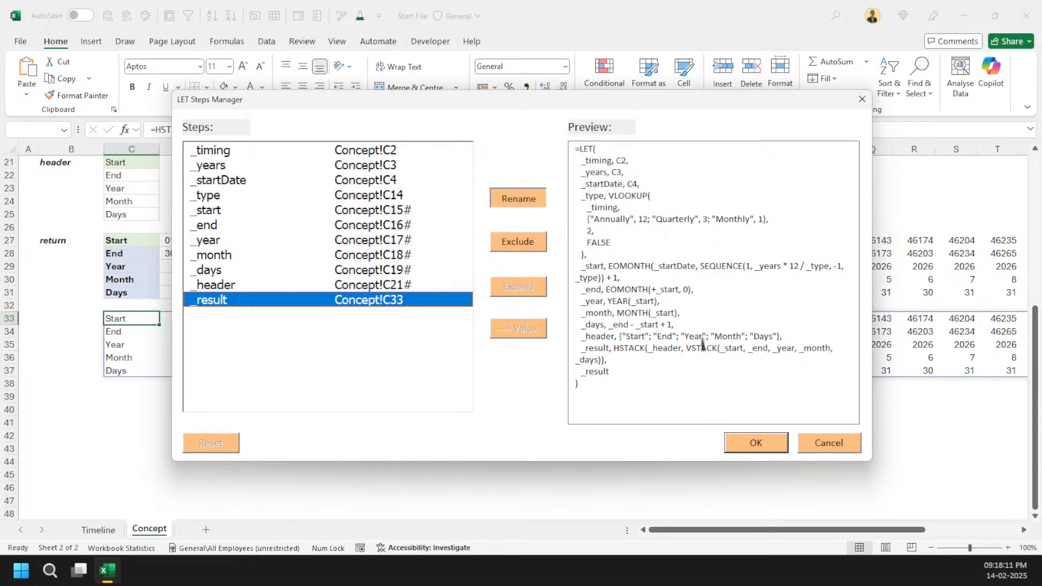
{"action": "left_click", "coordinate": [774, 449]}
{"action": "scroll", "coordinate": [206, 207], "scroll_direction": "down", "scroll_amount": 2}
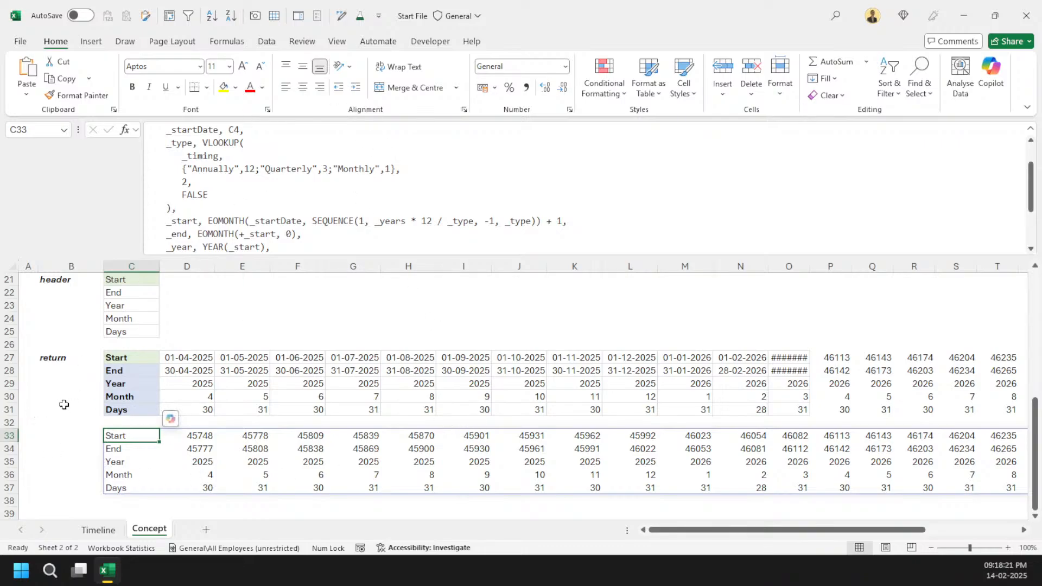
{"action": "left_click_drag", "start_coordinate": [80, 410], "coordinate": [103, 337]}
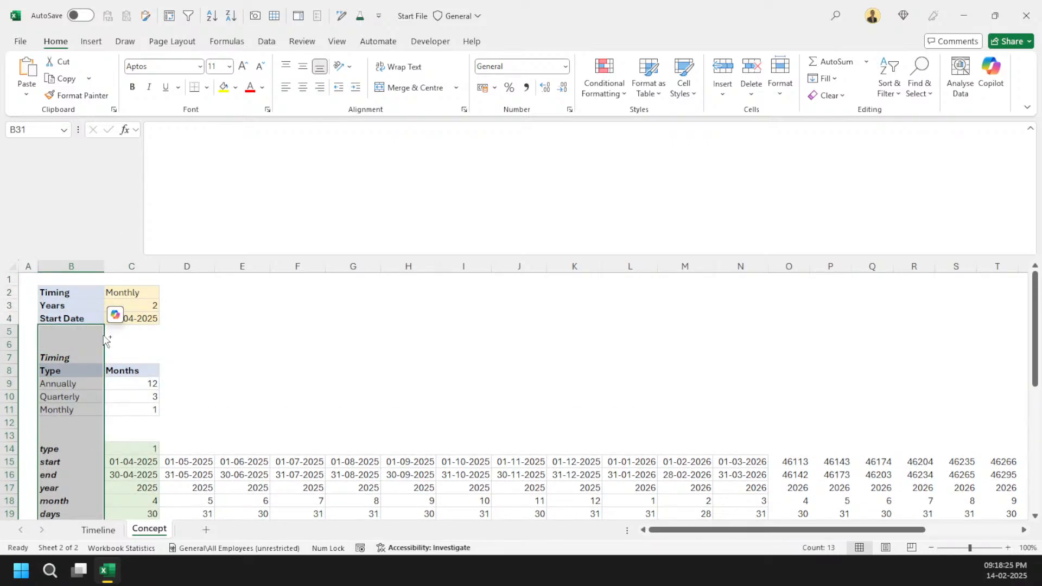
Step: Hide rows 5 to 31 so the inputs sit directly above the LET output
{"action": "key", "text": "ctrl+9"}
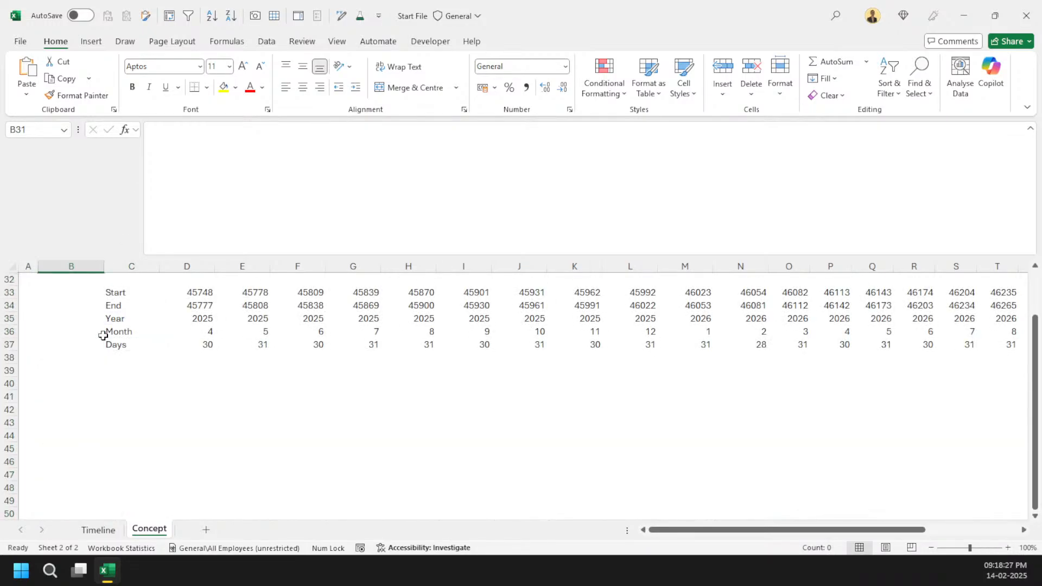
{"action": "scroll", "coordinate": [105, 333], "scroll_direction": "up", "scroll_amount": 1}
Step: Set the Timing input in C2 to Annually
{"action": "left_click", "coordinate": [142, 293]}
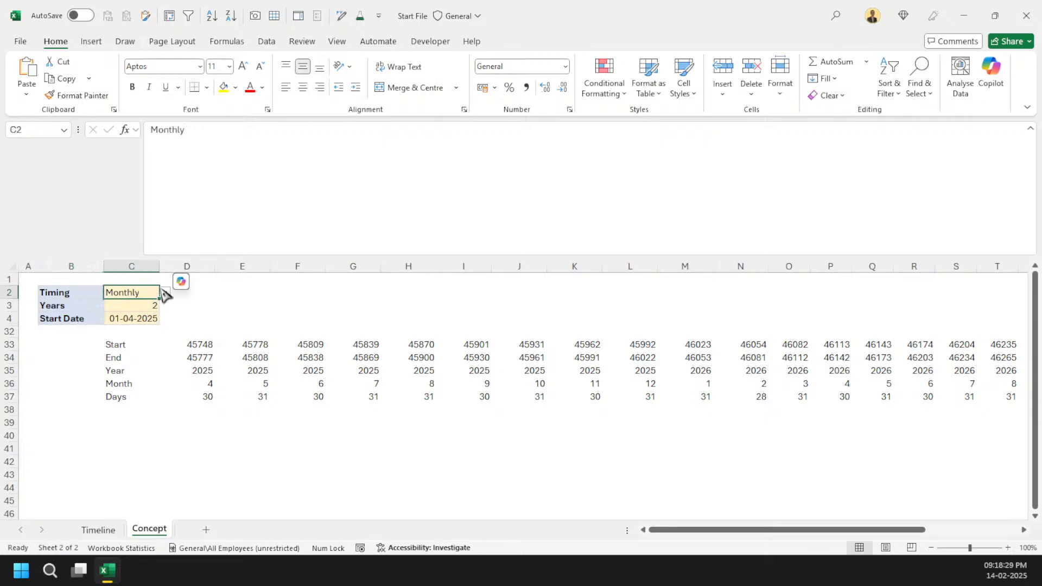
{"action": "left_click", "coordinate": [165, 292]}
{"action": "left_click", "coordinate": [123, 305]}
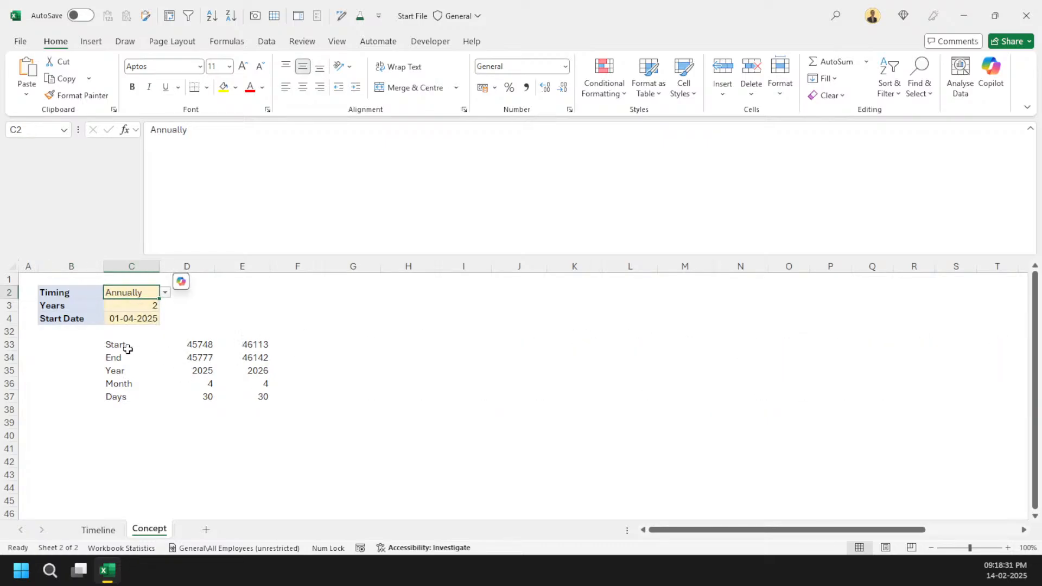
Step: Format the Start and End values in D33:E34 as Short Date
{"action": "left_click_drag", "start_coordinate": [128, 344], "coordinate": [249, 400]}
{"action": "left_click", "coordinate": [249, 400]}
{"action": "left_click", "coordinate": [138, 348]}
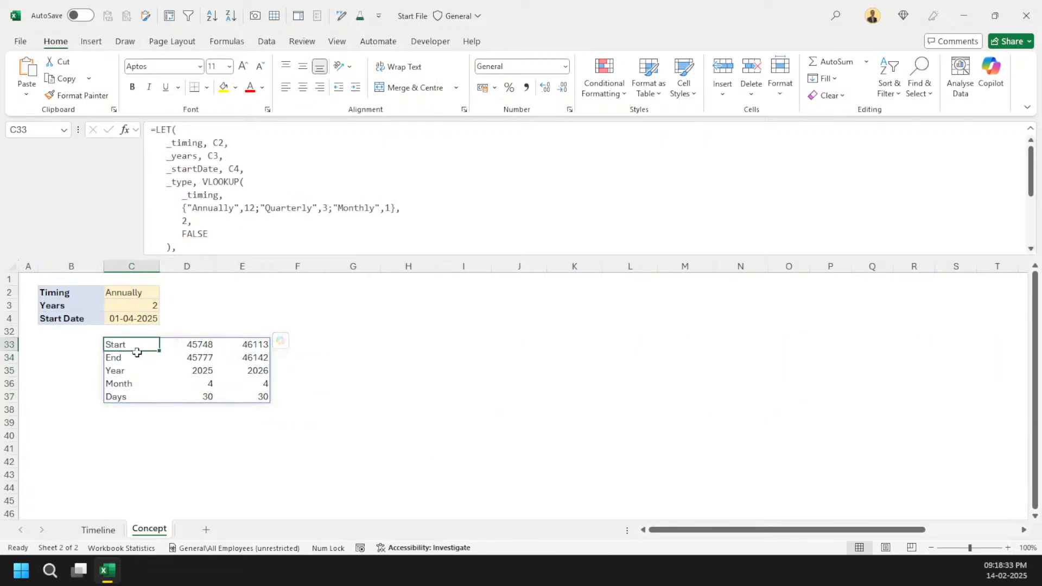
{"action": "left_click_drag", "start_coordinate": [137, 349], "coordinate": [242, 356]}
{"action": "key", "text": "alt"}
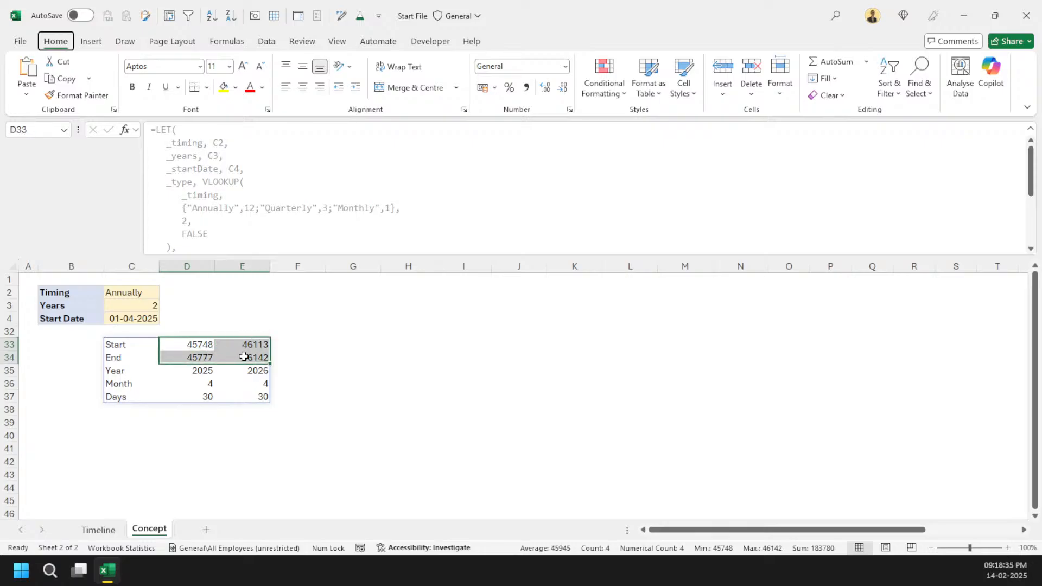
{"action": "type", "text": "hnShort Date"}
{"action": "key", "text": "Return"}
{"action": "left_click", "coordinate": [279, 396]}
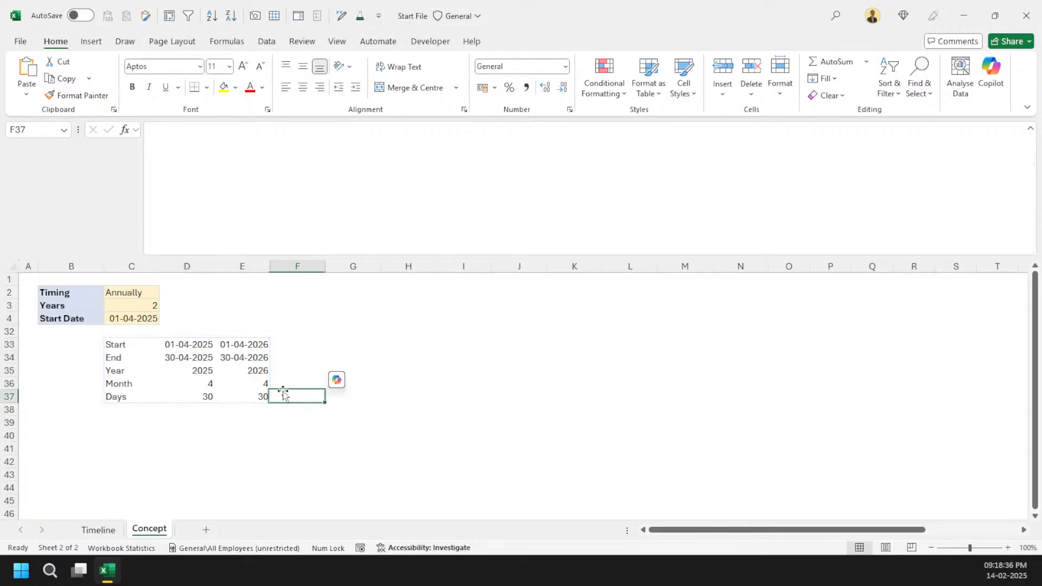
Step: Delete the Timeline name from the Name Manager and close it
{"action": "left_click", "coordinate": [116, 344]}
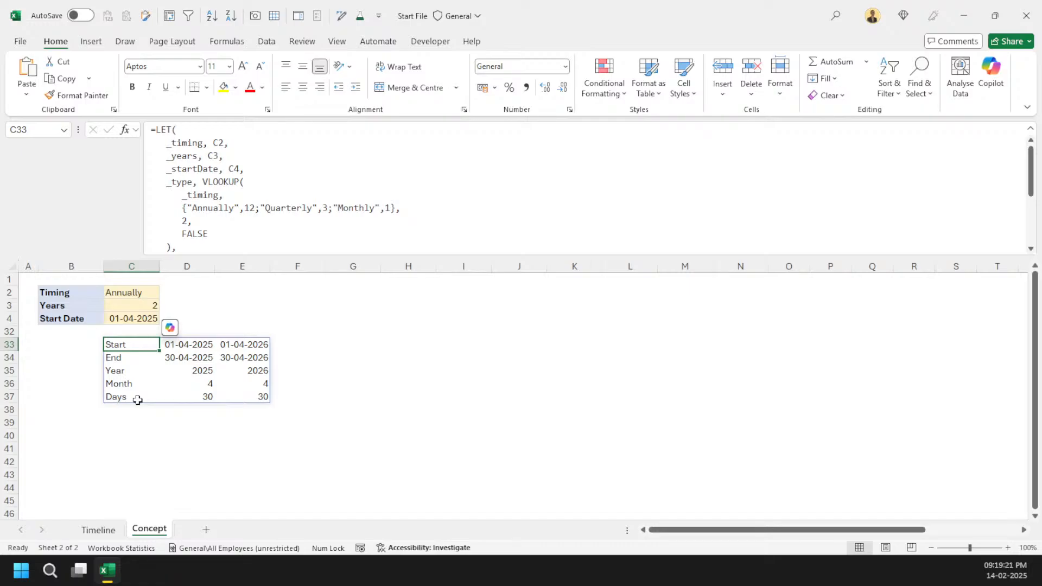
{"action": "key", "text": "ctrl+F3"}
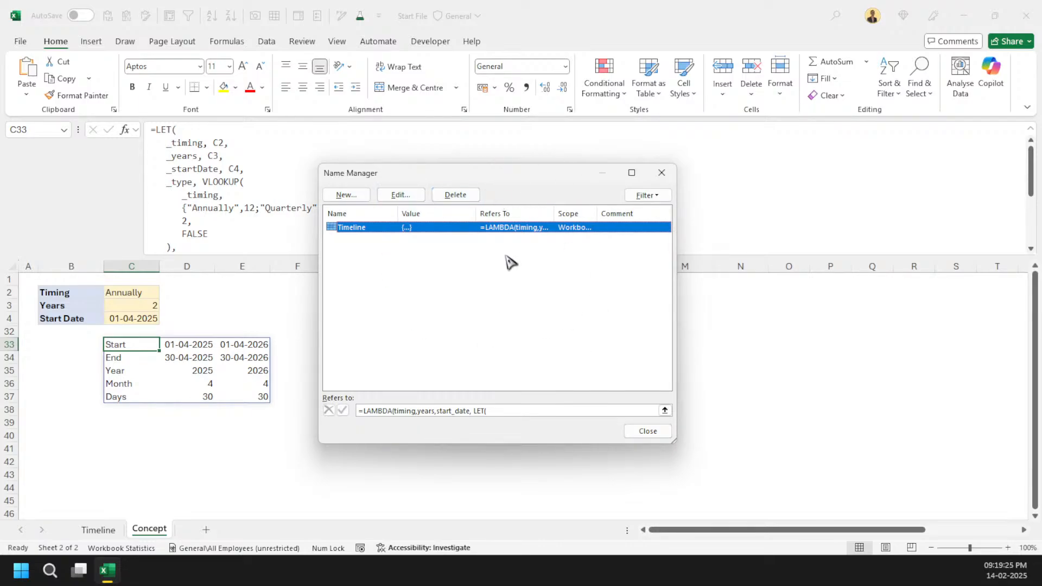
{"action": "left_click", "coordinate": [457, 195]}
{"action": "left_click", "coordinate": [531, 340]}
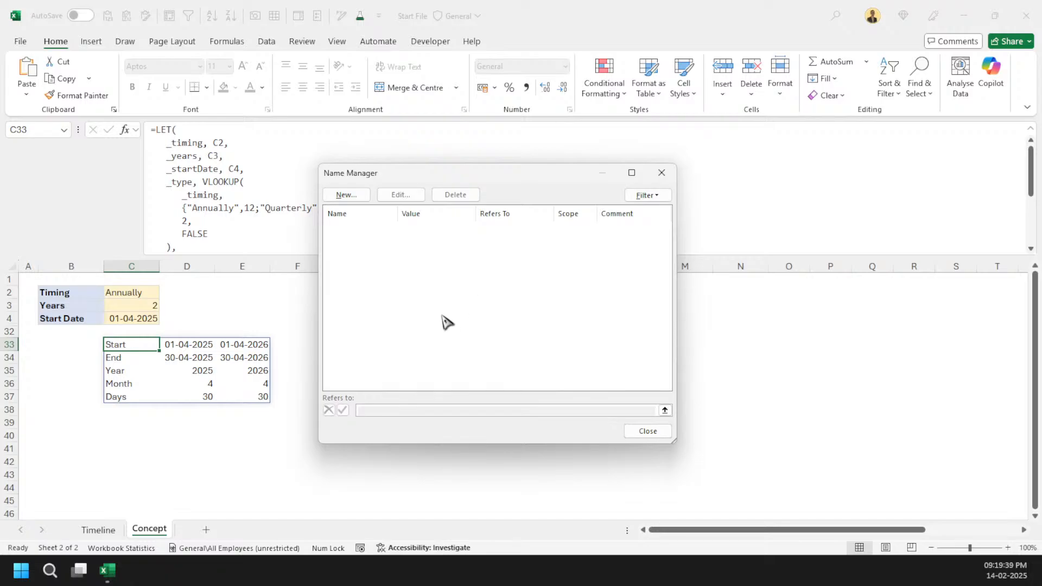
{"action": "key", "text": "Escape"}
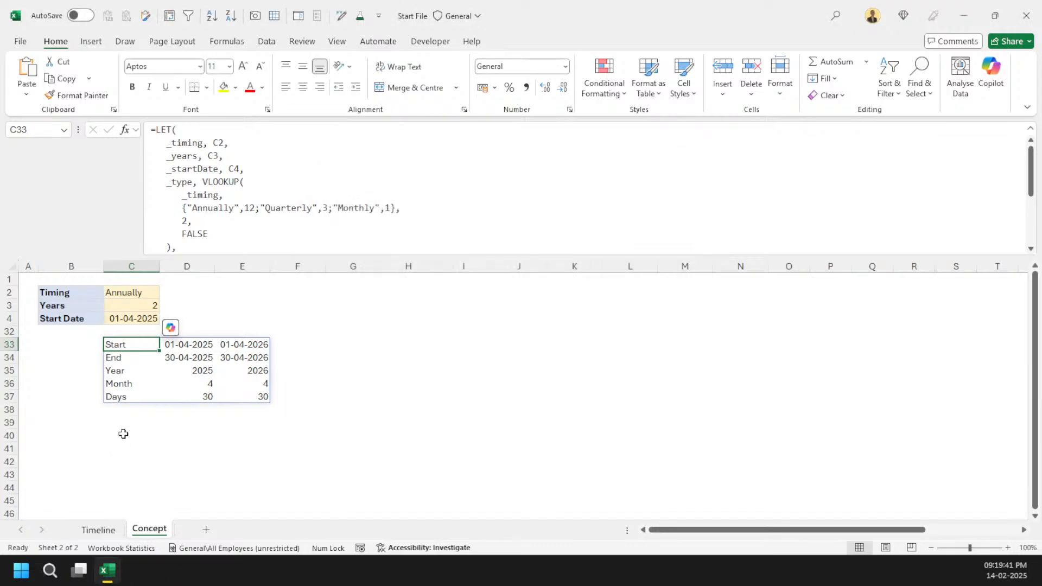
Step: Collapse the formula bar and select cell D33
{"action": "left_click", "coordinate": [127, 421]}
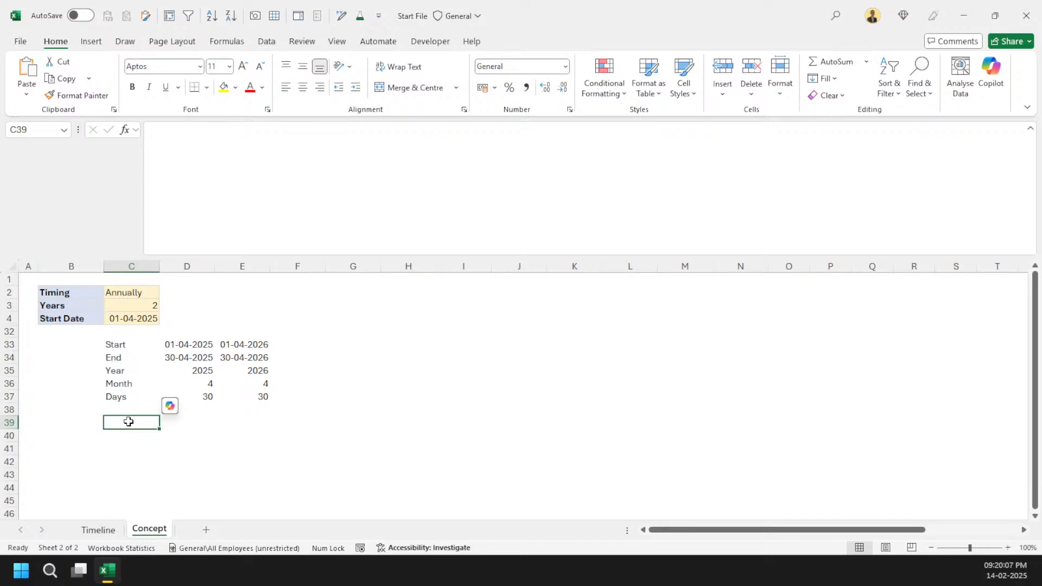
{"action": "key", "text": "ctrl+shift+u"}
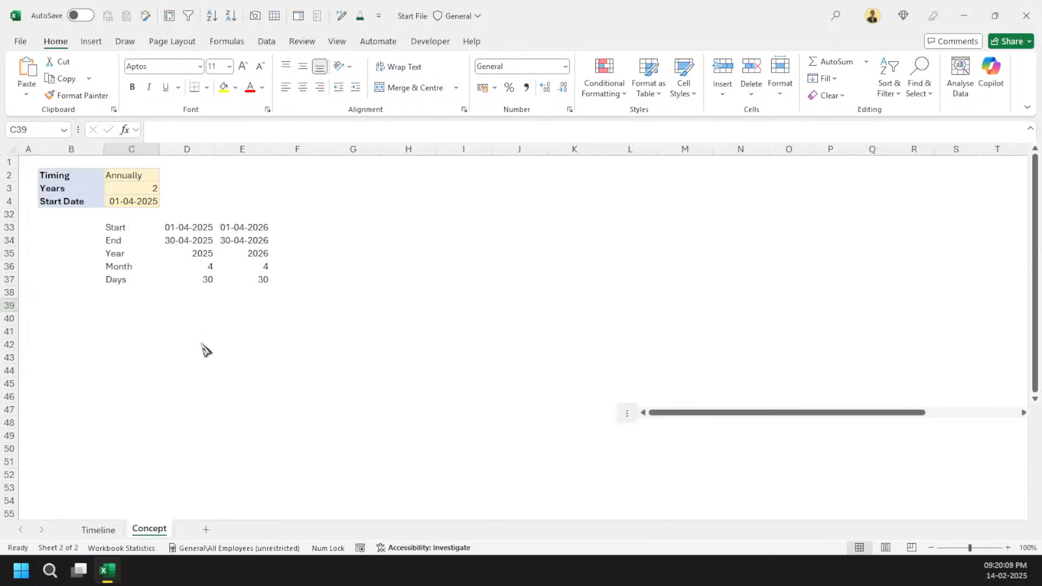
{"action": "left_click", "coordinate": [186, 228]}
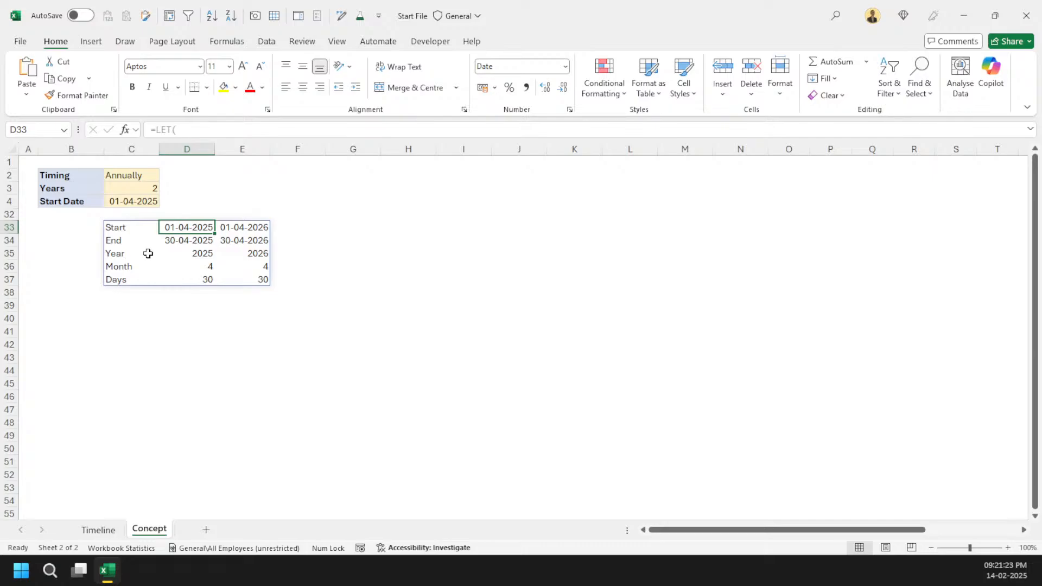
Step: Clear the LET formula from C33 and unhide all the hidden rows on the Concept sheet
{"action": "left_click", "coordinate": [137, 231]}
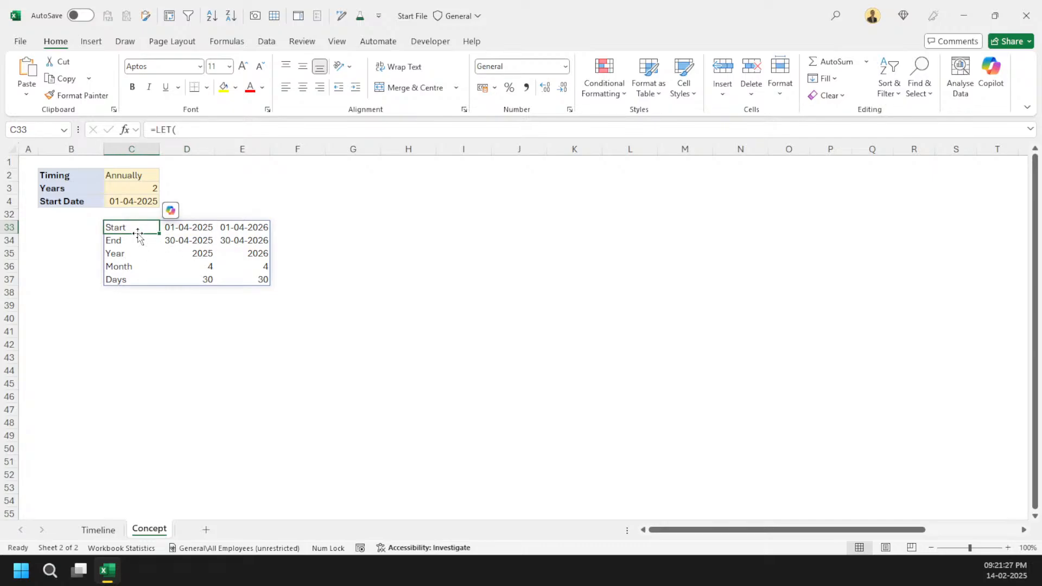
{"action": "key", "text": "Delete"}
{"action": "key", "text": "ctrl+a"}
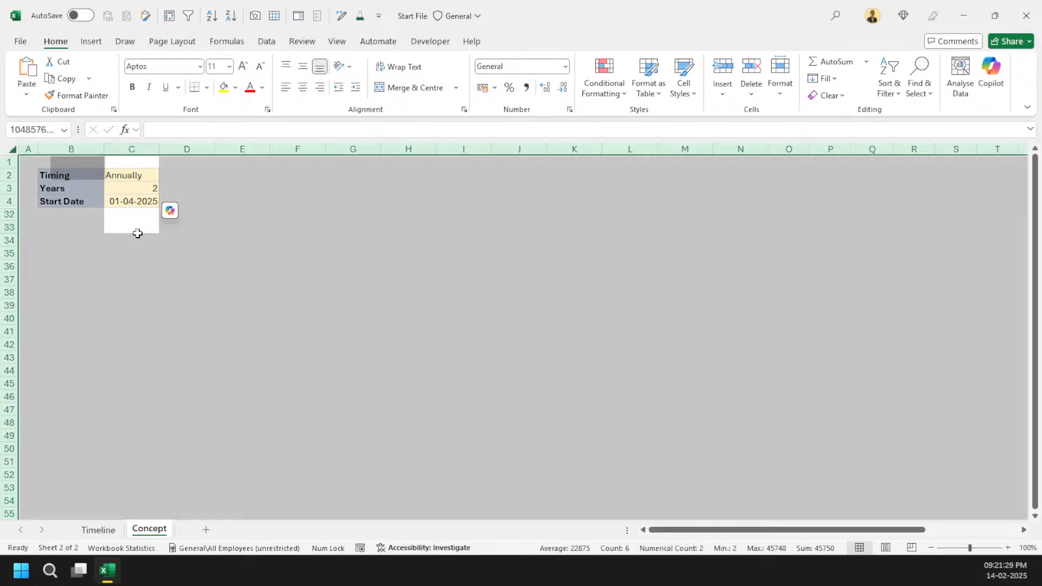
{"action": "key", "text": "alt+w"}
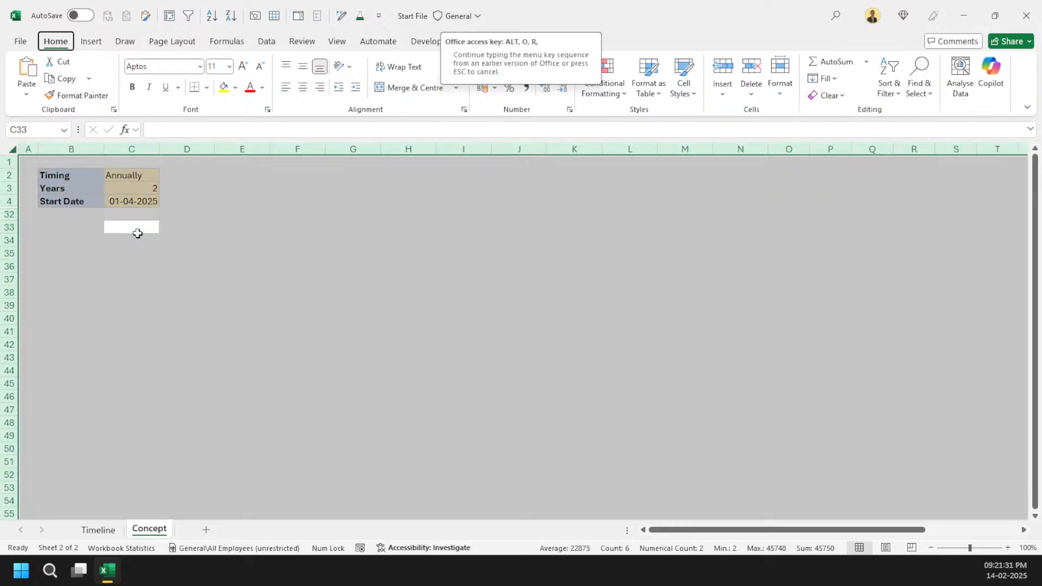
{"action": "key", "text": "f"}
{"action": "left_click", "coordinate": [241, 304]}
{"action": "scroll", "coordinate": [197, 277], "scroll_direction": "up", "scroll_amount": 2}
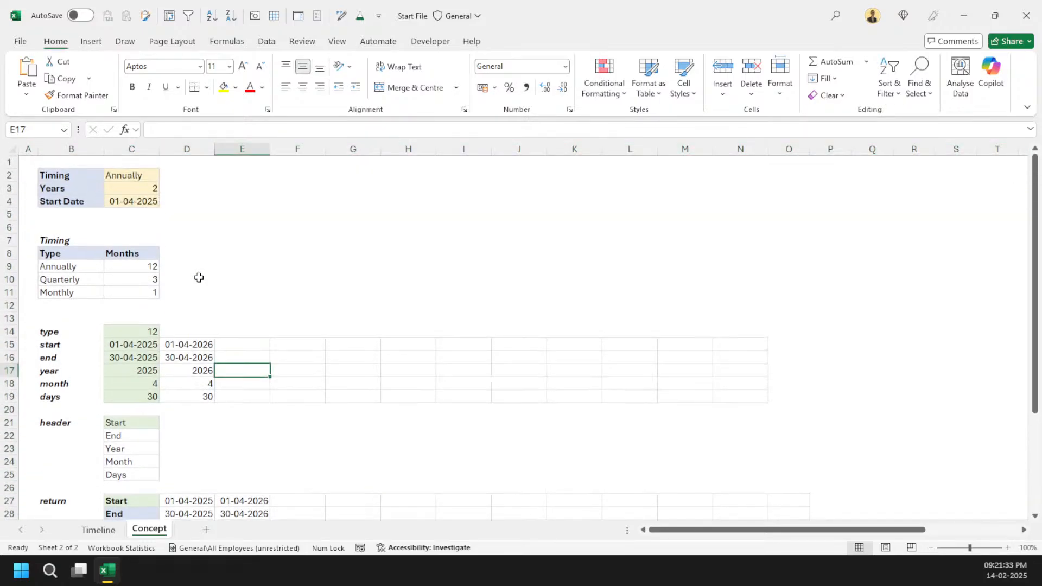
Step: Review the type formula, the input cells C2:C4 and the return formula in C27
{"action": "left_click", "coordinate": [122, 332]}
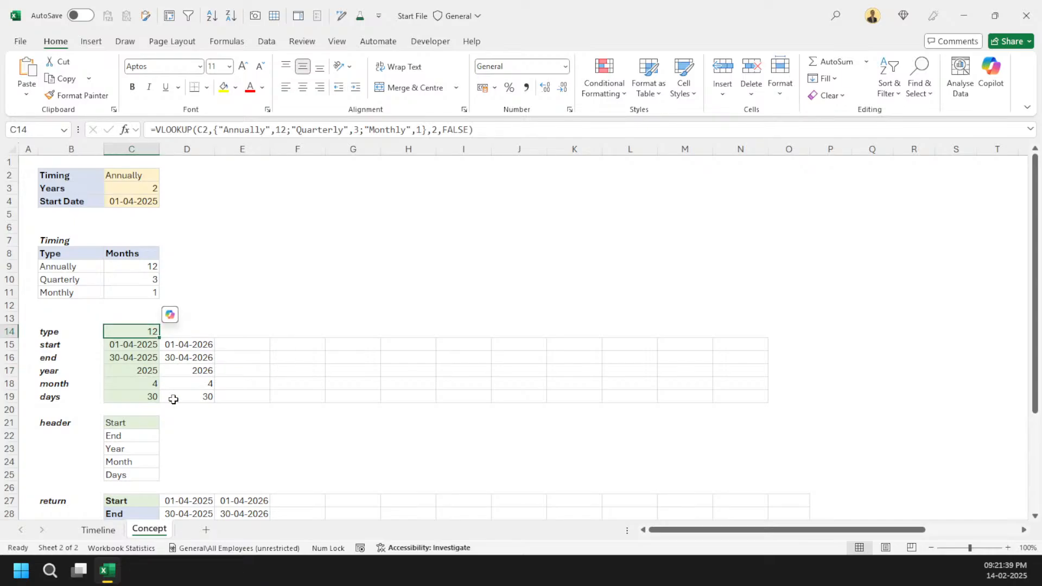
{"action": "left_click_drag", "start_coordinate": [146, 175], "coordinate": [151, 197]}
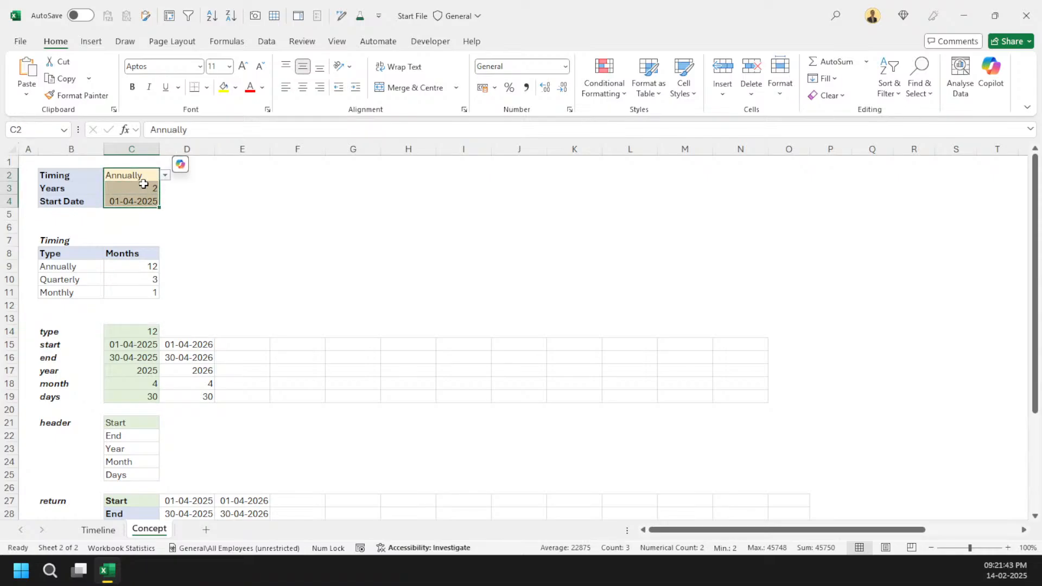
{"action": "left_click", "coordinate": [144, 184]}
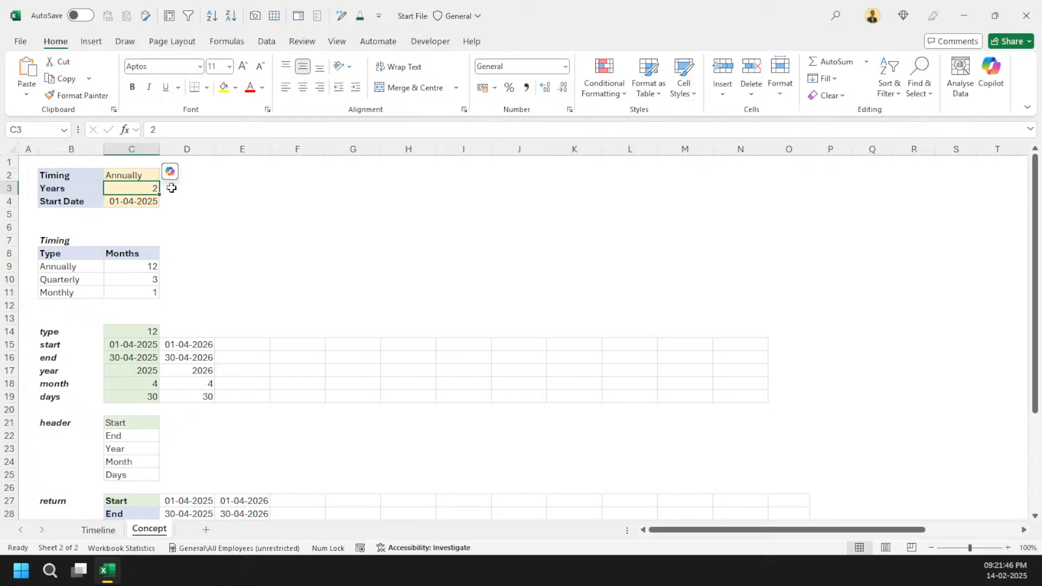
{"action": "left_click", "coordinate": [122, 200]}
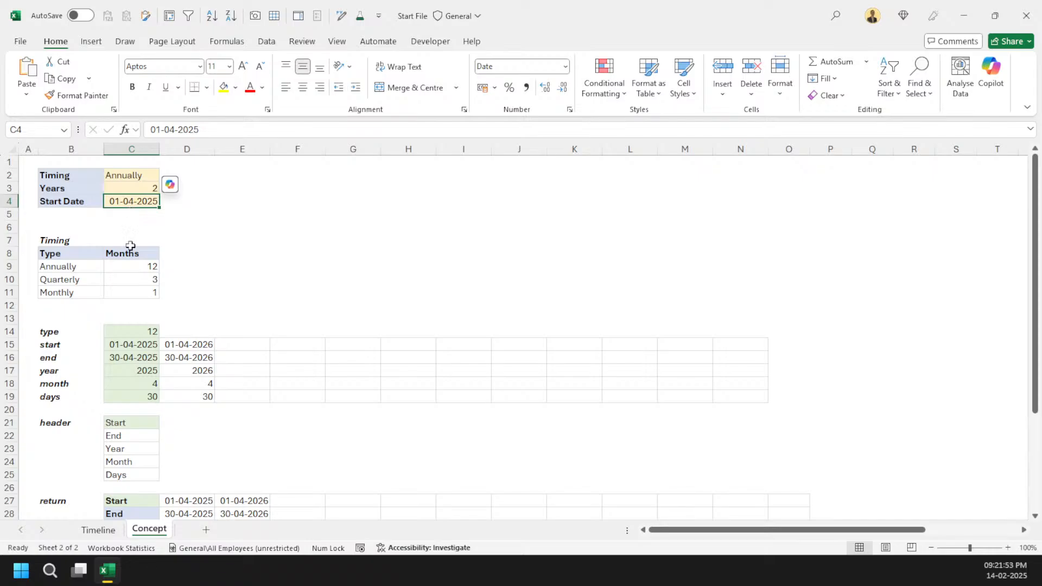
{"action": "scroll", "coordinate": [133, 358], "scroll_direction": "down", "scroll_amount": 3}
{"action": "left_click", "coordinate": [134, 373]}
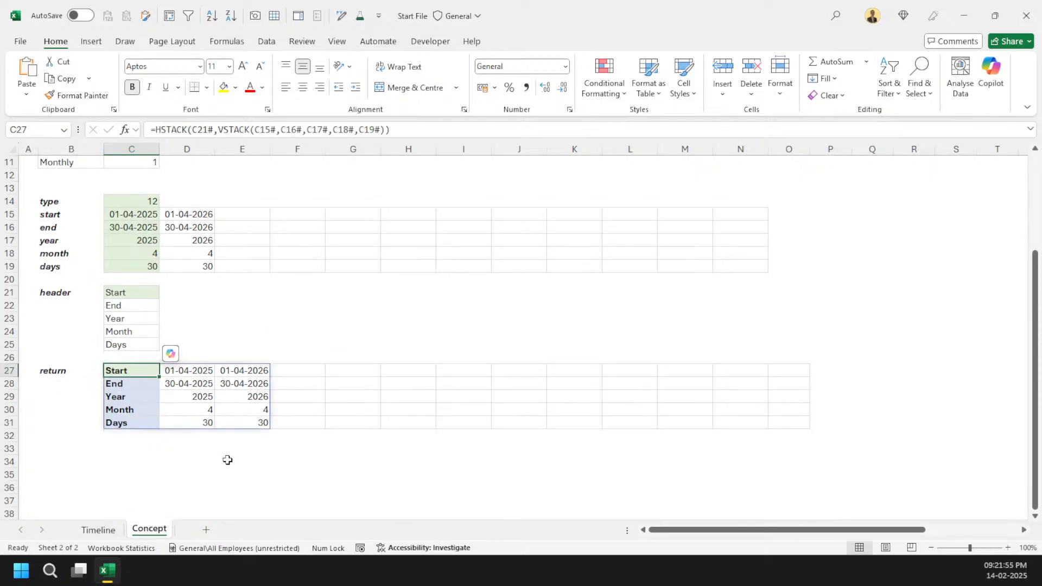
Step: Generate a Lambda statement from the C27 formula with timing, years and start_date as parameters
{"action": "key", "text": "ctrl+shift+p"}
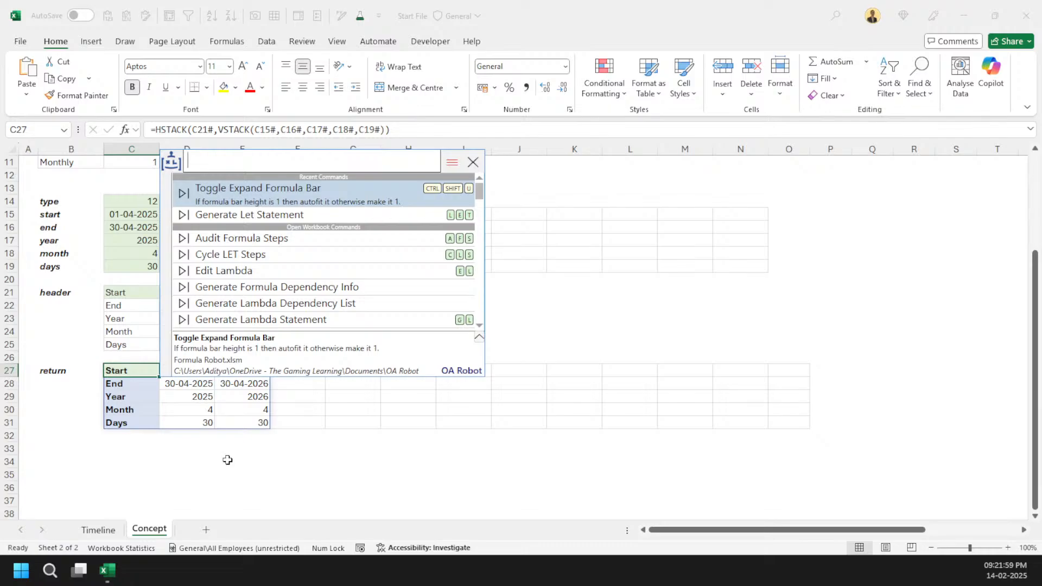
{"action": "type", "text": "g"}
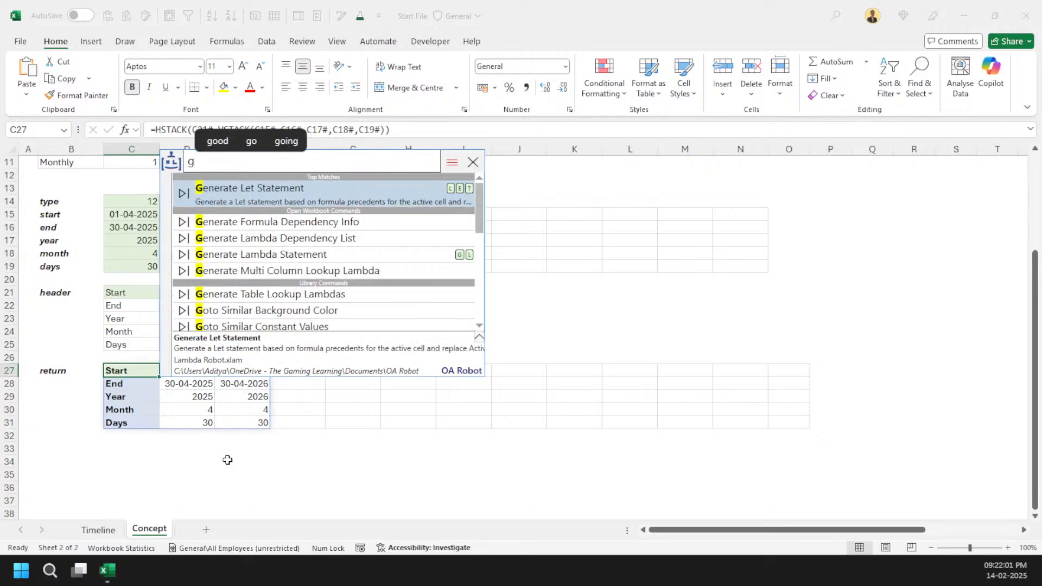
{"action": "key", "text": "BackSpace"}
{"action": "type", "text": "sl"}
{"action": "key", "text": "Return"}
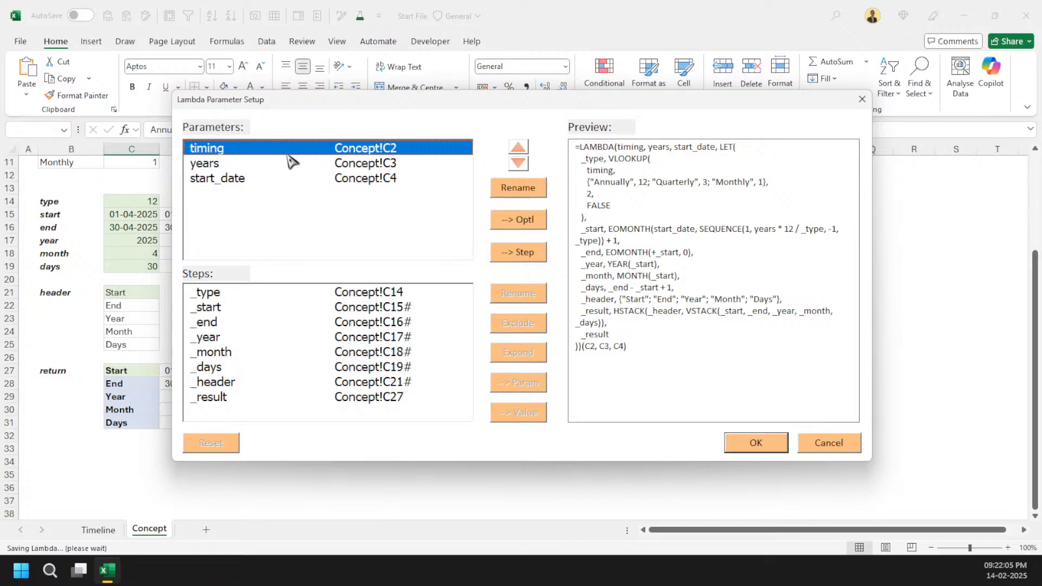
{"action": "left_click", "coordinate": [291, 180]}
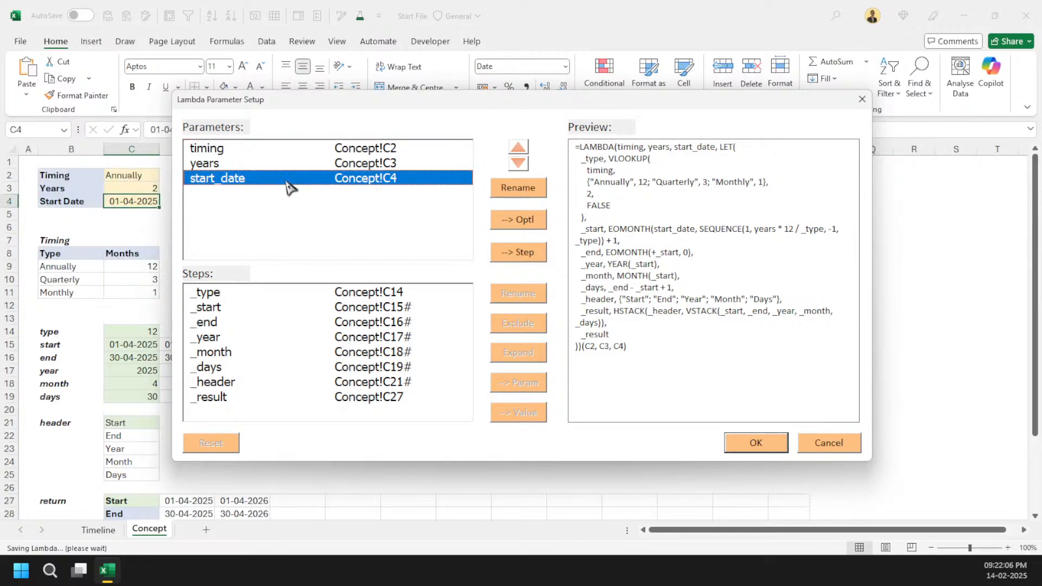
{"action": "left_click", "coordinate": [358, 308]}
{"action": "left_click", "coordinate": [369, 294]}
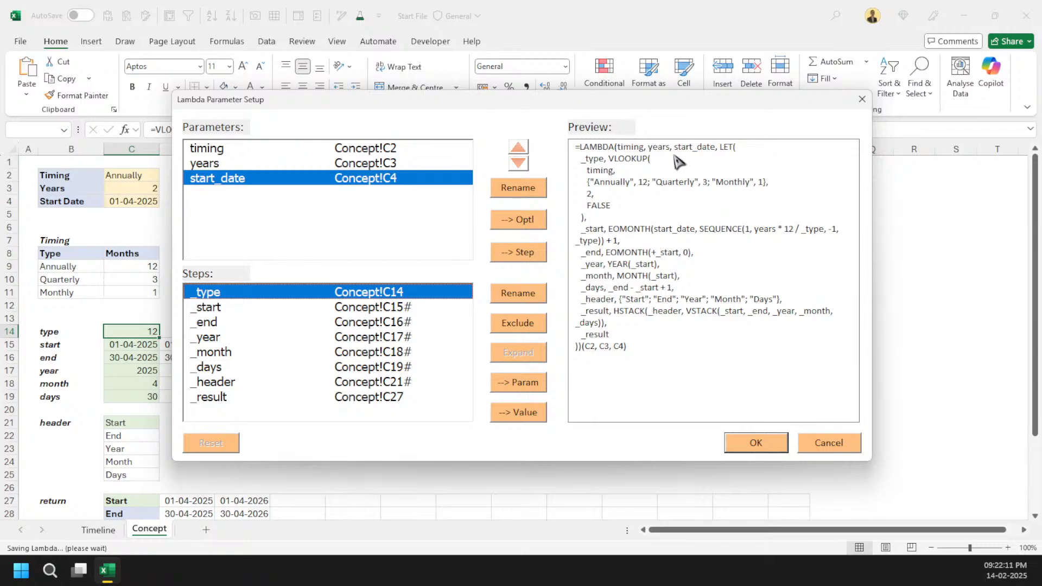
{"action": "left_click", "coordinate": [765, 443]}
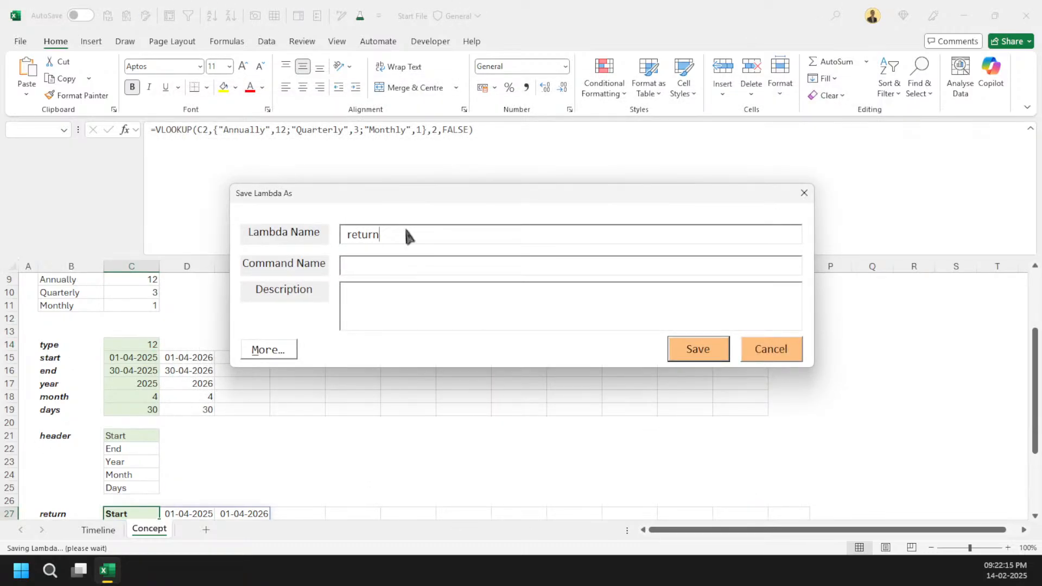
Step: Save the lambda under the name Timeline and inspect the new formula in C27
{"action": "left_click_drag", "start_coordinate": [408, 234], "coordinate": [280, 241]}
{"action": "type", "text": "Timeline"}
{"action": "left_click", "coordinate": [695, 353]}
{"action": "left_click", "coordinate": [563, 330]}
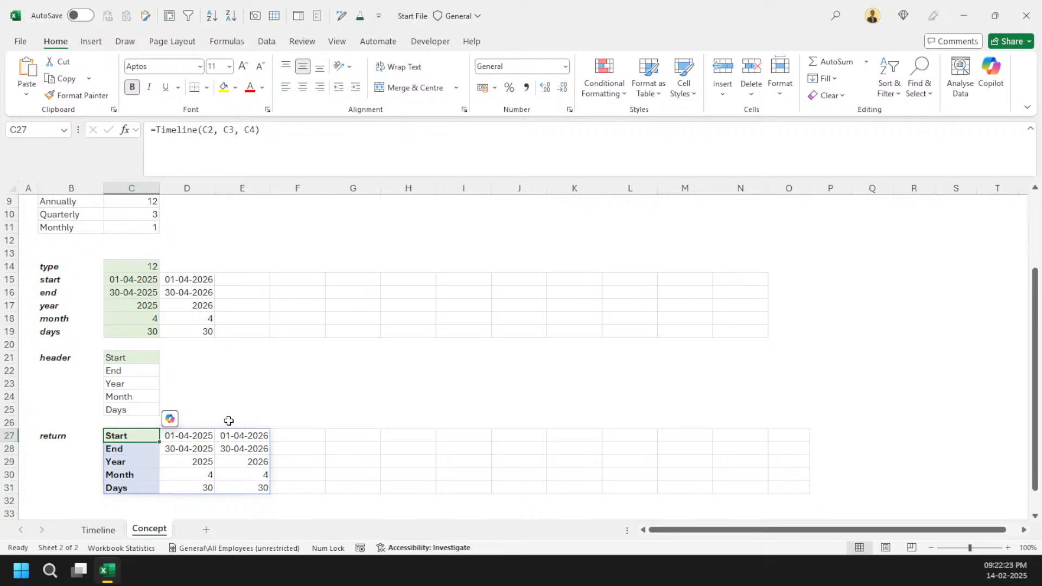
{"action": "left_click_drag", "start_coordinate": [260, 130], "coordinate": [153, 130]}
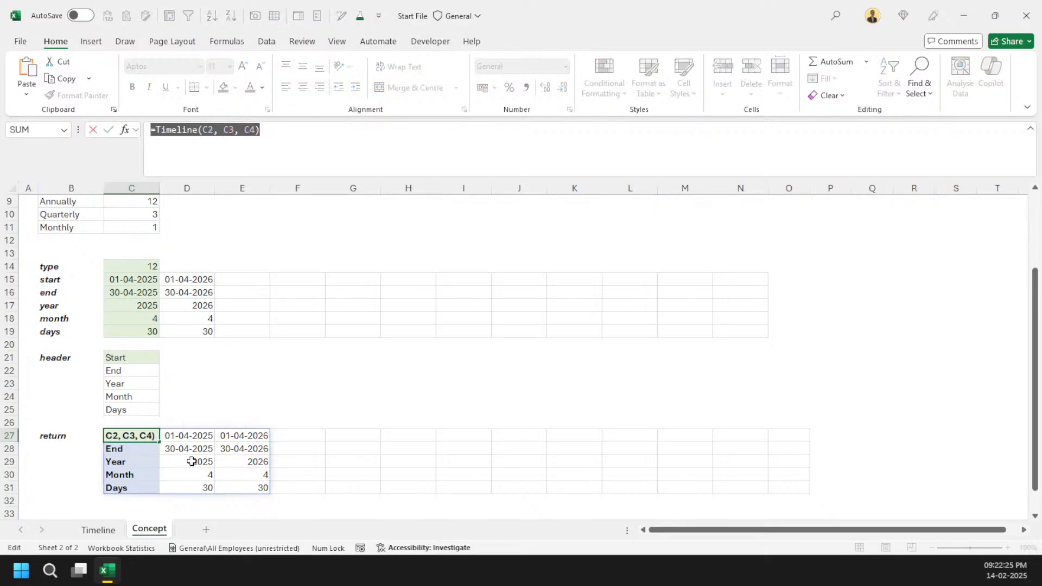
{"action": "key", "text": "Escape"}
Step: On the Timeline sheet, enter =Timeline(C4,C5,C6) in G4 using the timing, years and start date inputs
{"action": "left_click", "coordinate": [97, 530]}
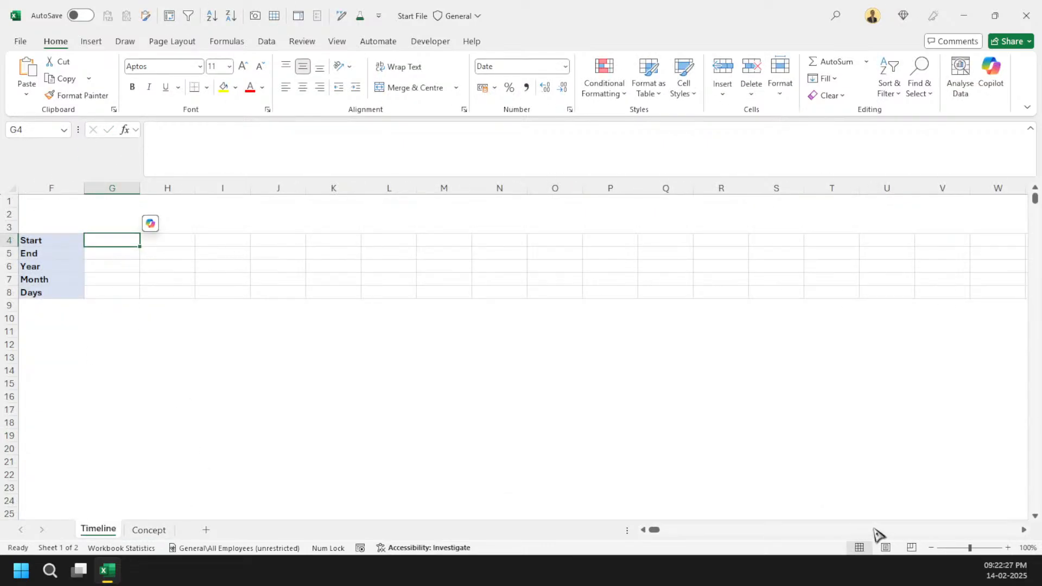
{"action": "left_click_drag", "start_coordinate": [654, 535], "coordinate": [618, 532]}
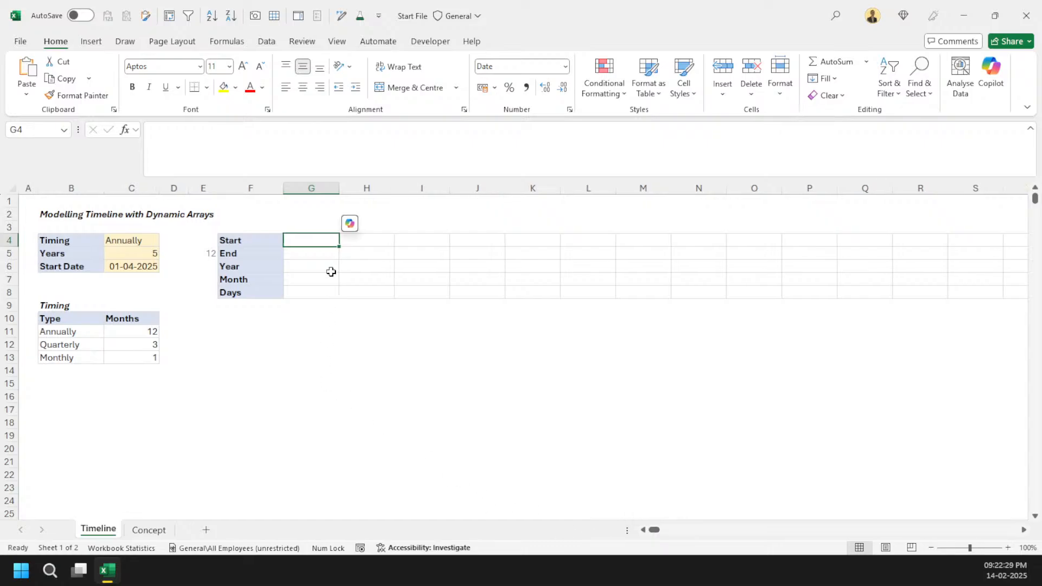
{"action": "type", "text": "=ti"}
{"action": "type", "text": "in"}
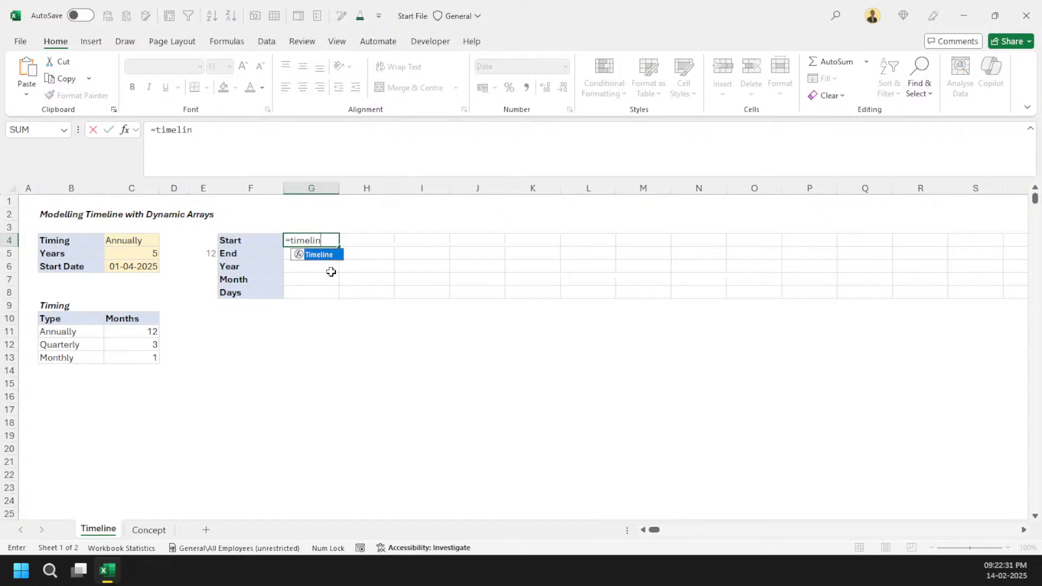
{"action": "key", "text": "Tab"}
{"action": "left_click", "coordinate": [144, 238]}
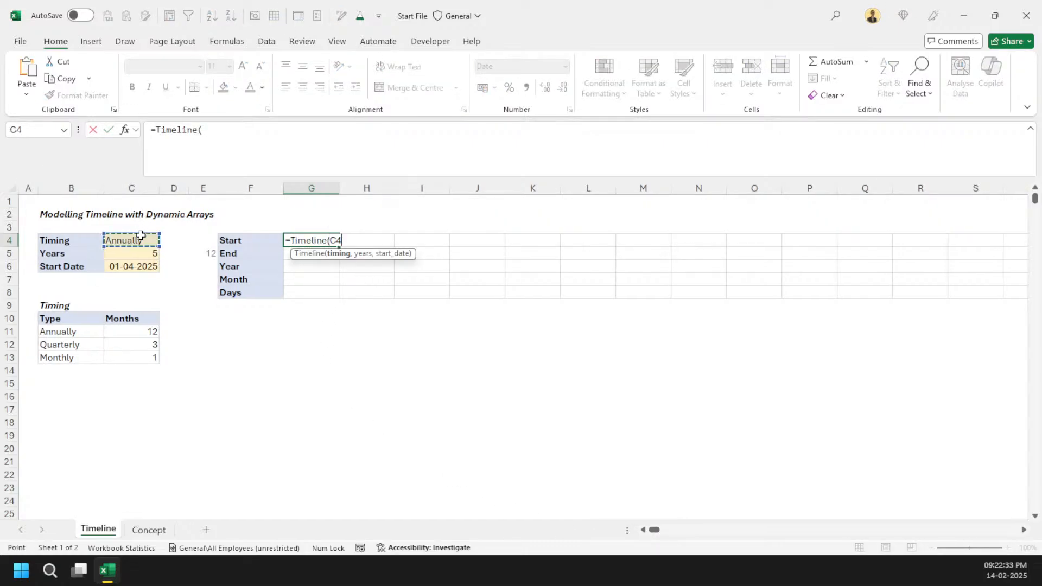
{"action": "type", "text": ","}
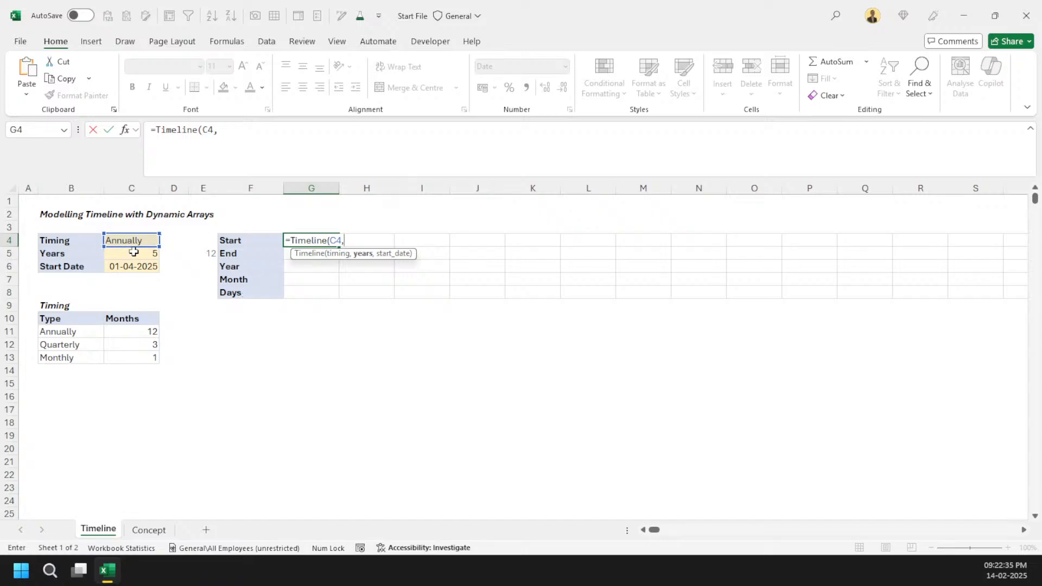
{"action": "left_click", "coordinate": [133, 252]}
{"action": "type", "text": ","}
{"action": "left_click", "coordinate": [156, 267]}
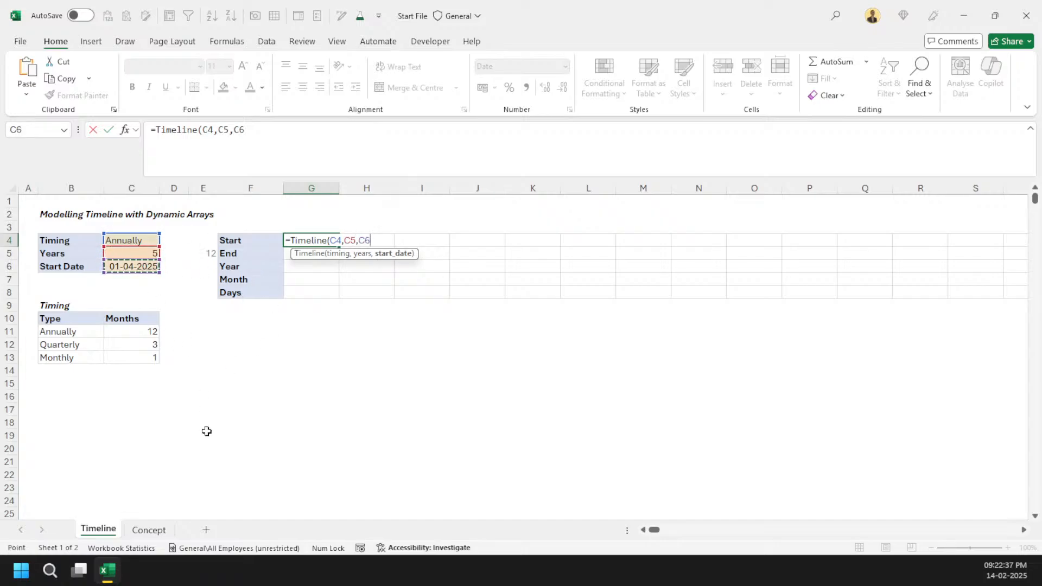
{"action": "type", "text": ")"}
{"action": "key", "text": "Return"}
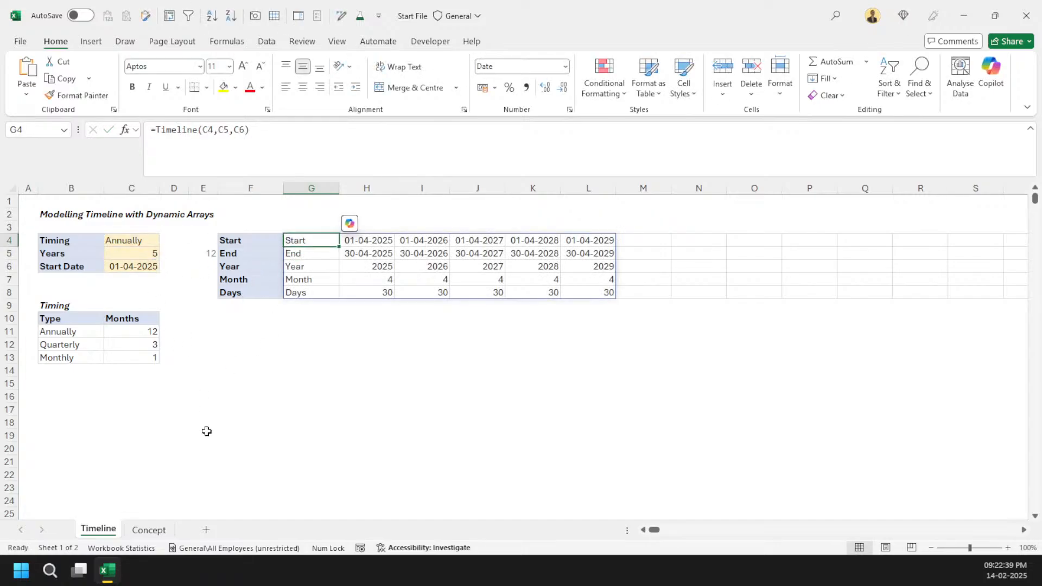
Step: Clear the typed row labels in F4:F8
{"action": "left_click", "coordinate": [271, 247]}
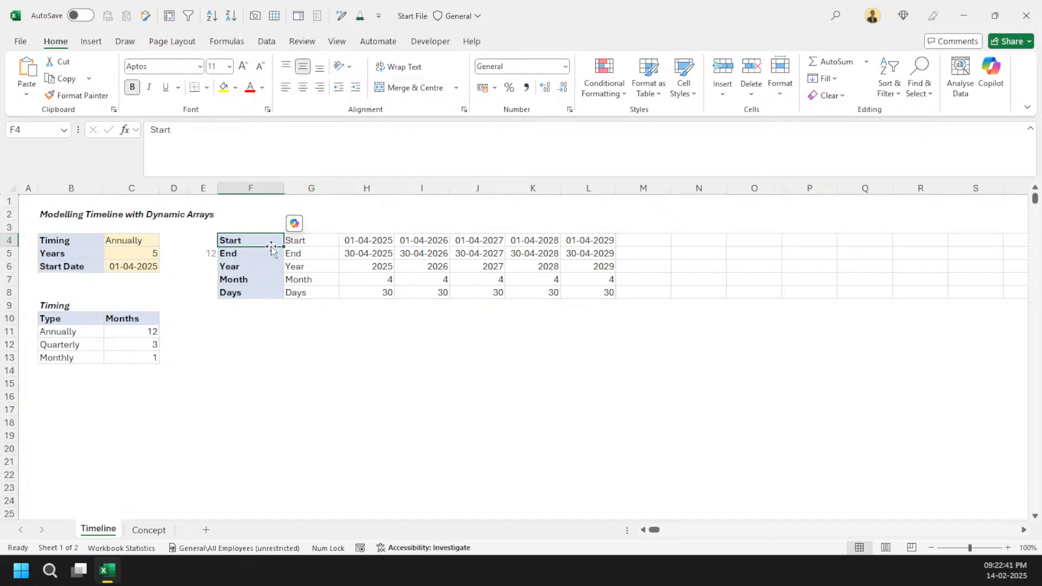
{"action": "key", "text": "Delete"}
{"action": "key", "text": "Right"}
{"action": "left_click_drag", "start_coordinate": [232, 255], "coordinate": [232, 292]}
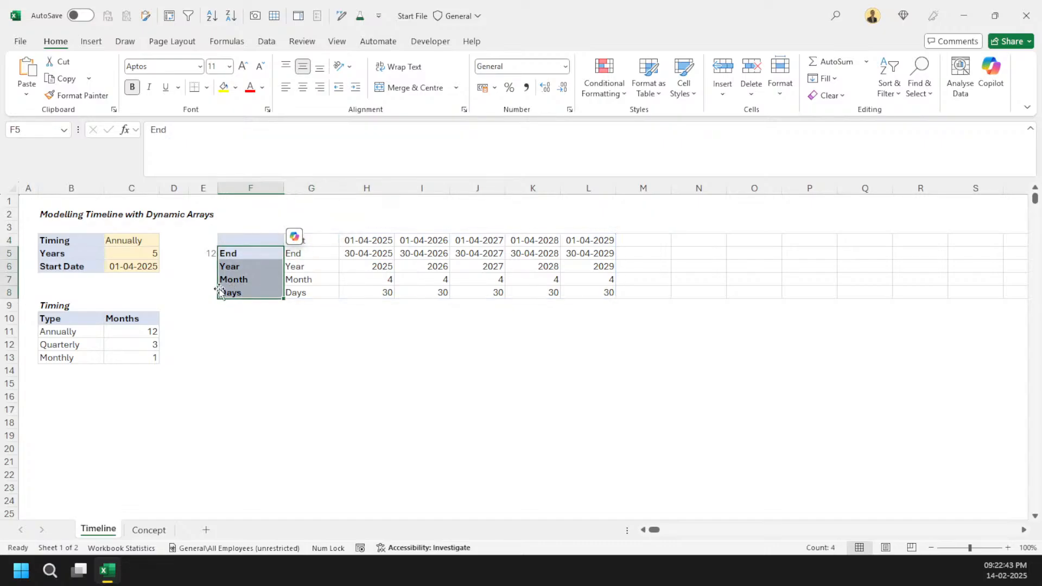
{"action": "key", "text": "Delete"}
Step: Move the Timeline formula from G4 to F4 so its headers fill the label column
{"action": "key", "text": "Up"}
{"action": "key", "text": "Right"}
{"action": "key", "text": "F2"}
{"action": "key", "text": "shift+Home"}
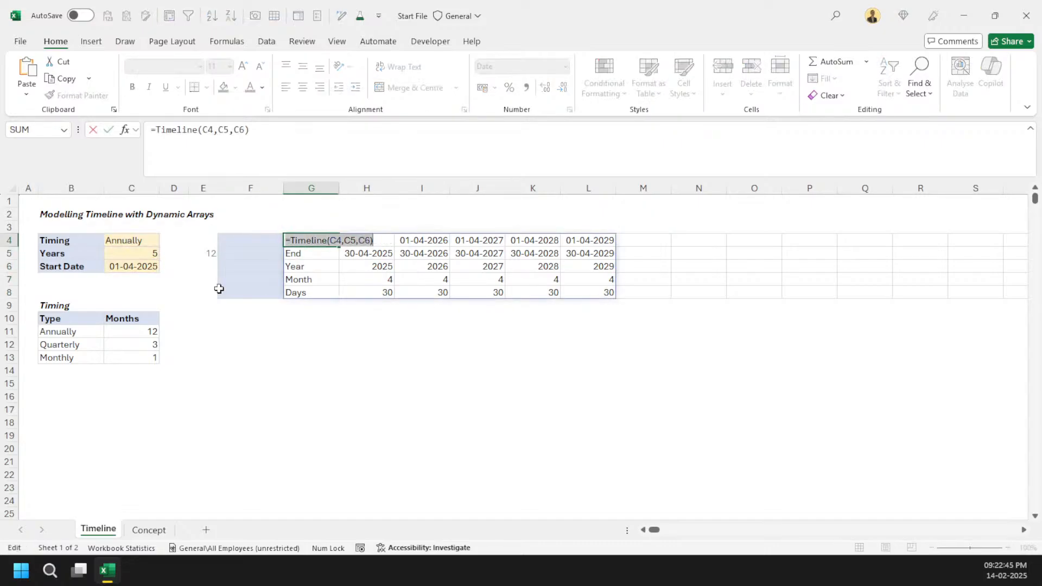
{"action": "key", "text": "ctrl+c"}
{"action": "key", "text": "Escape"}
{"action": "key", "text": "Left"}
{"action": "key", "text": "ctrl+v"}
{"action": "key", "text": "Right"}
{"action": "key", "text": "Delete"}
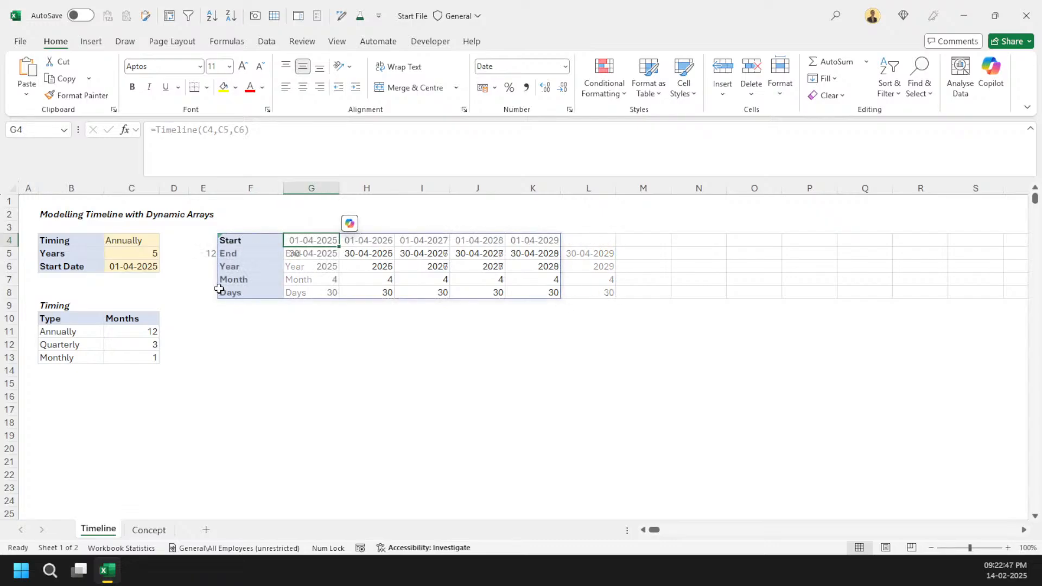
{"action": "key", "text": "Left"}
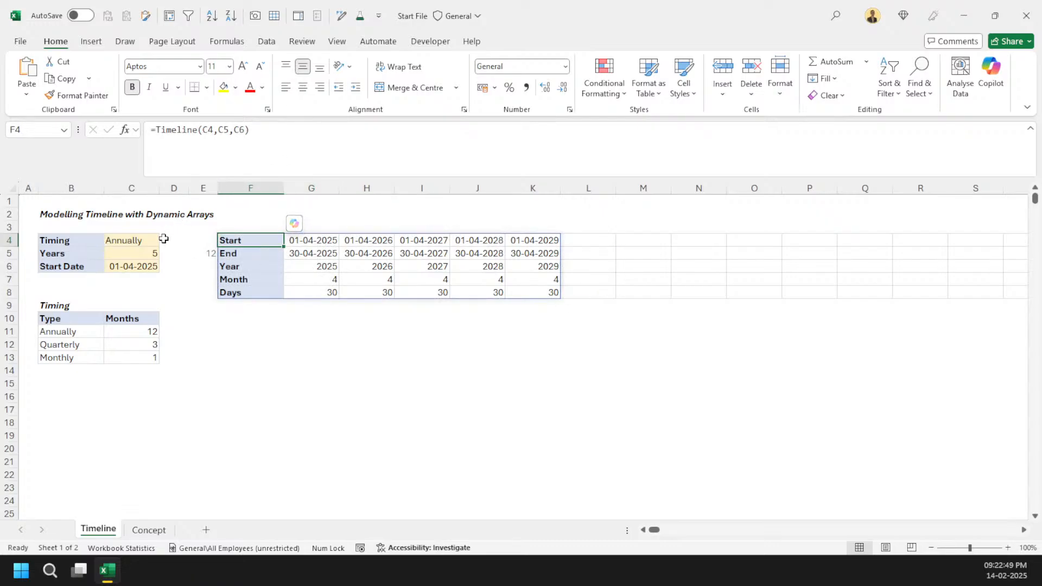
Step: Set the Timing input in C4 to Monthly
{"action": "left_click", "coordinate": [151, 255]}
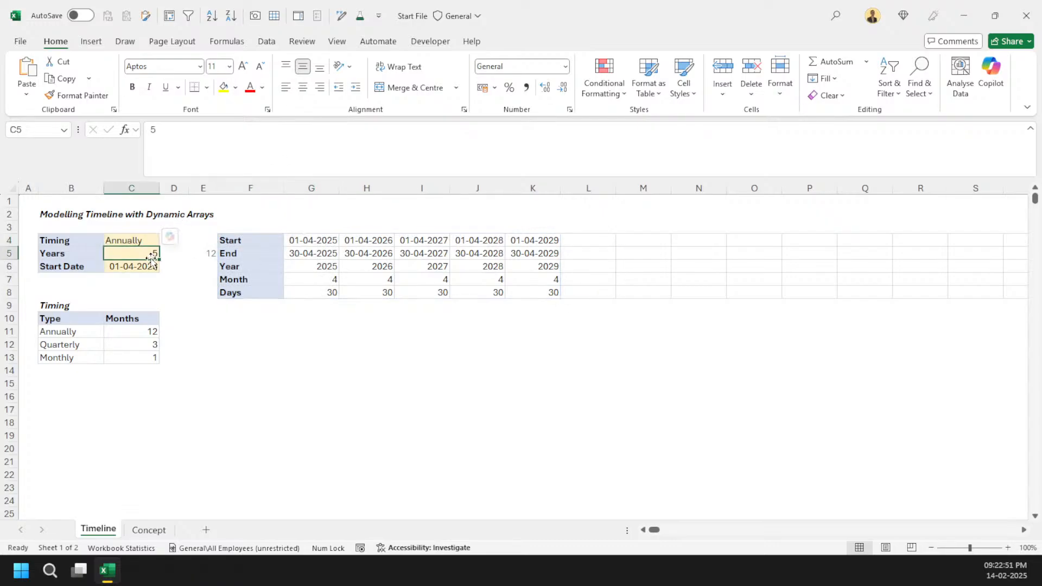
{"action": "left_click", "coordinate": [139, 240]}
{"action": "left_click", "coordinate": [164, 239]}
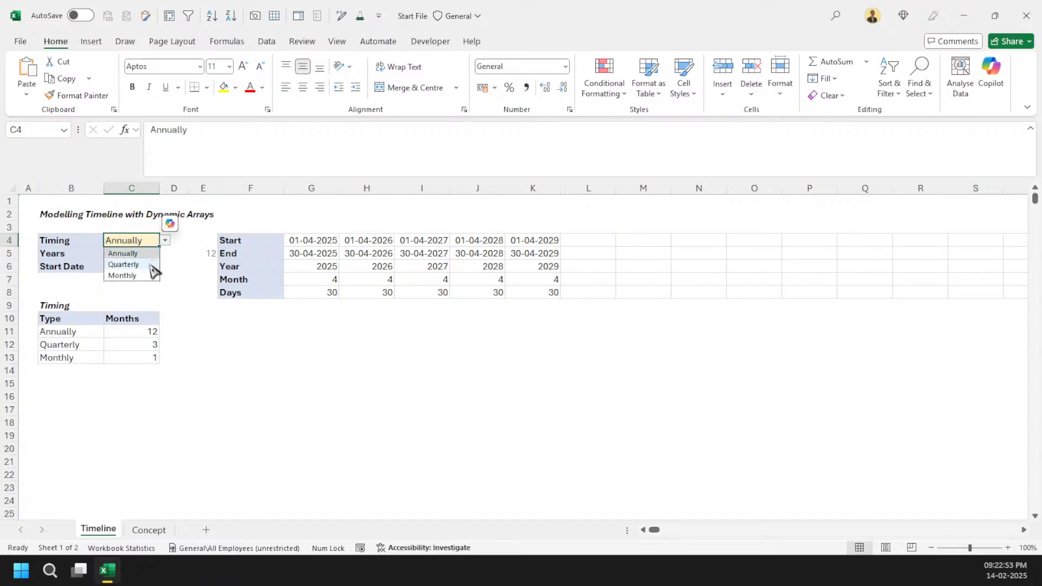
{"action": "left_click", "coordinate": [133, 275]}
Step: Browse the monthly timeline to its last column and back to the start
{"action": "left_click", "coordinate": [590, 241]}
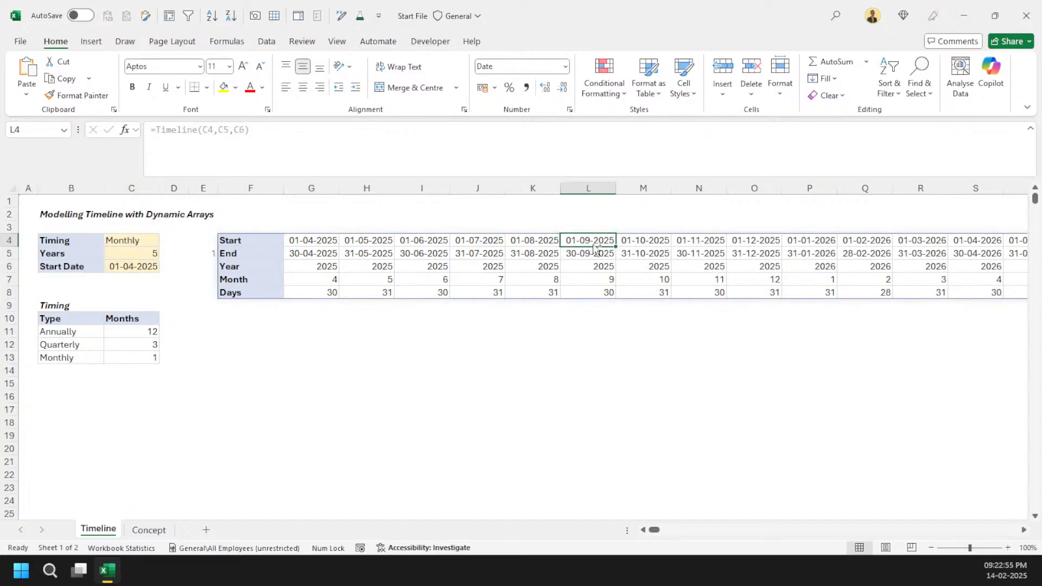
{"action": "key", "text": "ctrl+Right"}
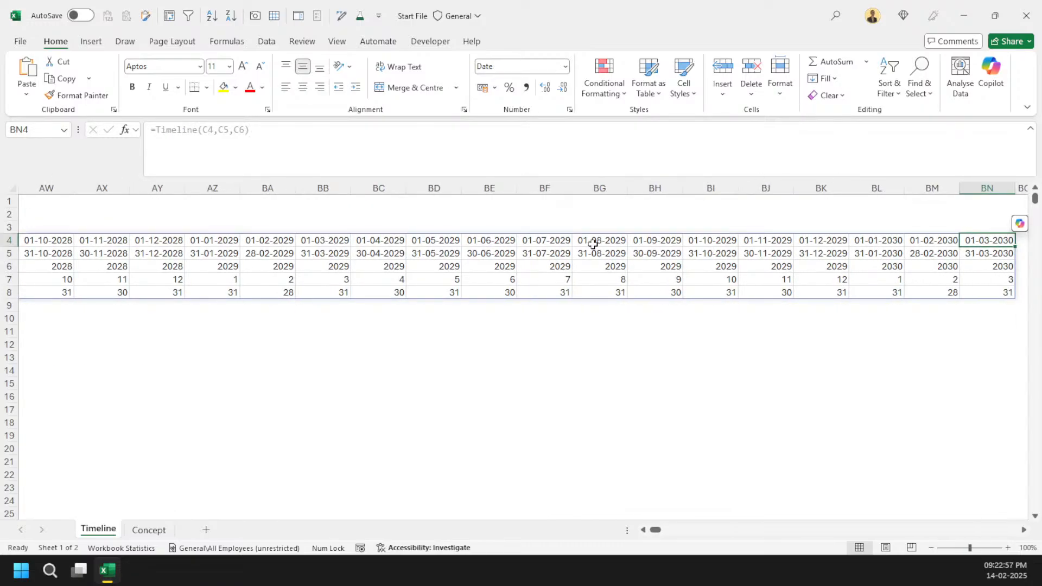
{"action": "key", "text": "Home"}
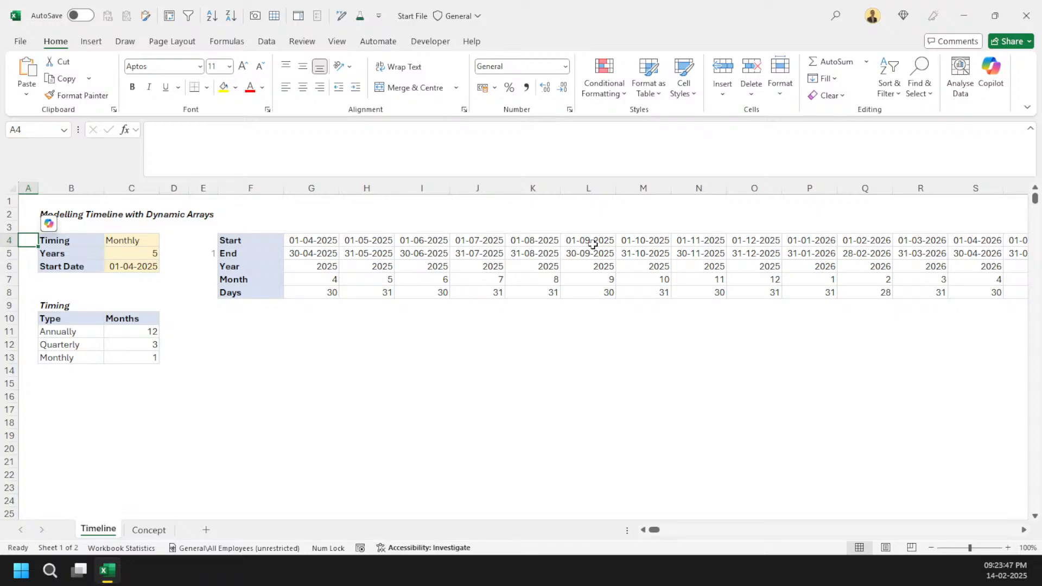
{"action": "left_click", "coordinate": [309, 240]}
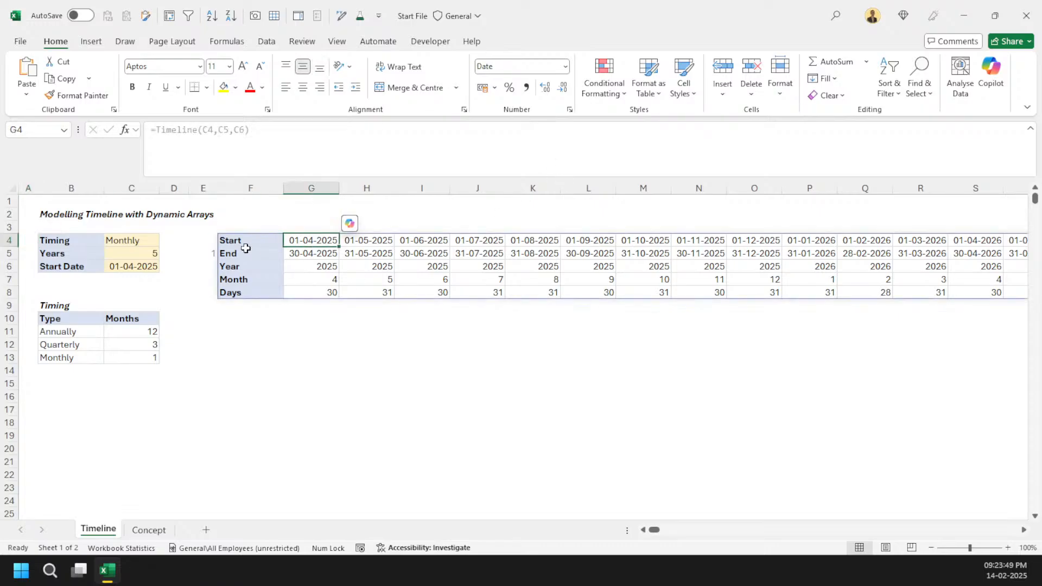
{"action": "left_click", "coordinate": [242, 241]}
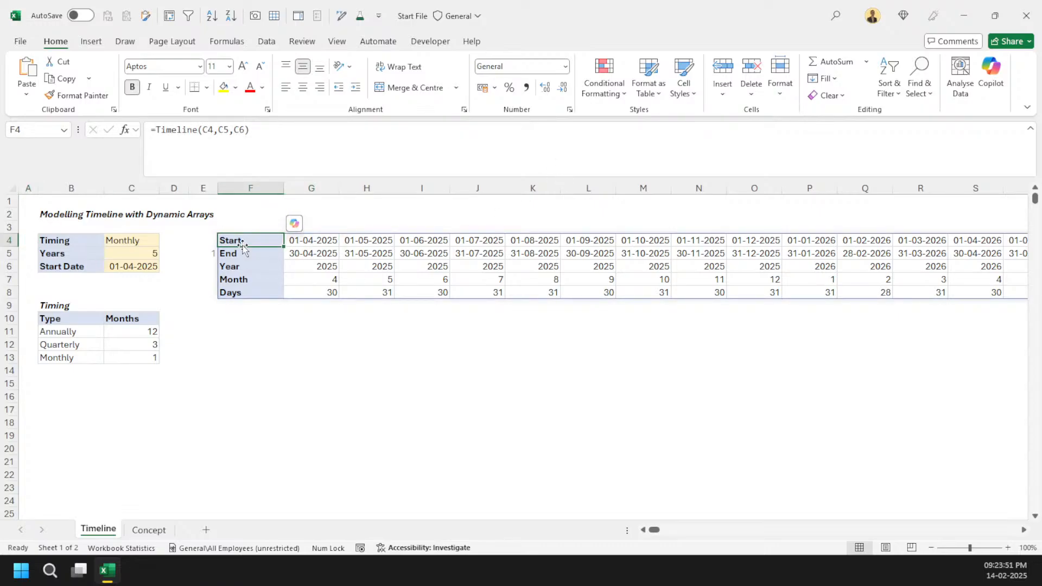